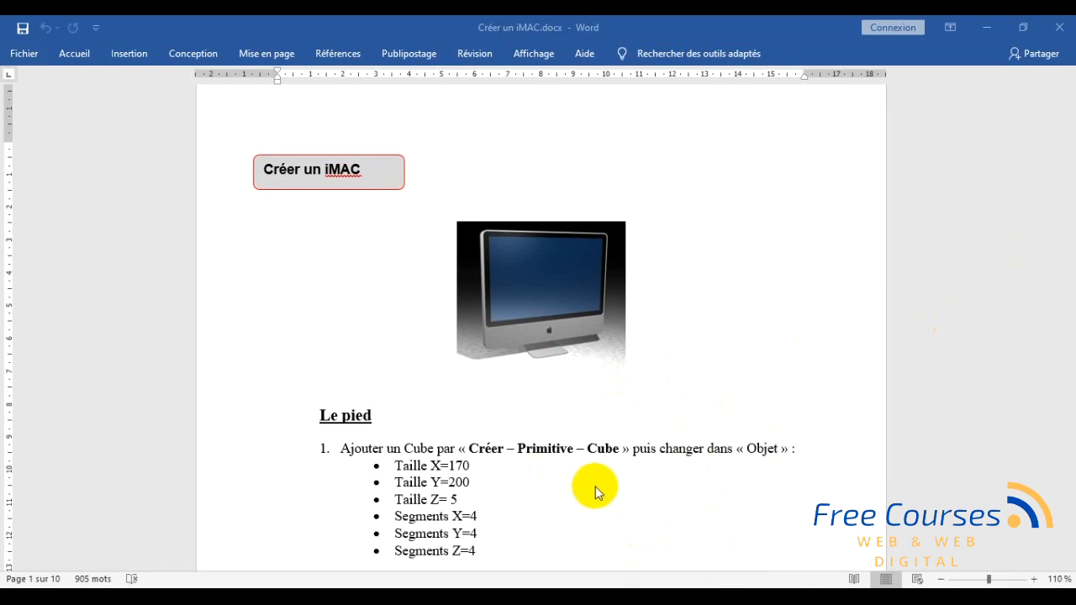
- Review the iMac modelling instructions in the Word document, from the foot section through to the final render
click(489, 287)
scroll(644, 487, down, 15)
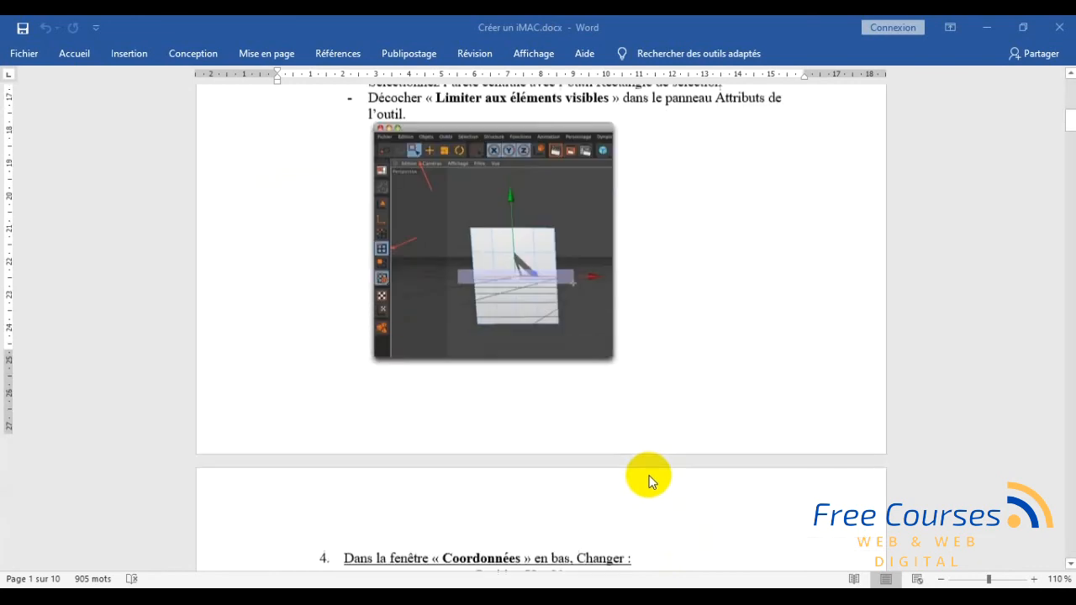
scroll(648, 484, down, 20)
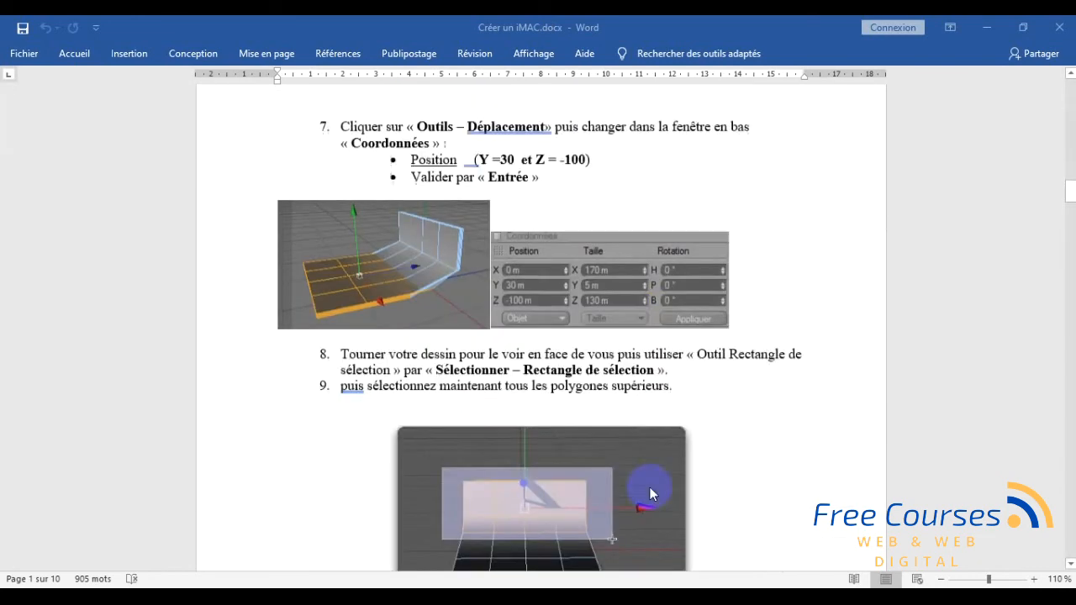
scroll(648, 493, down, 15)
scroll(646, 489, up, 7)
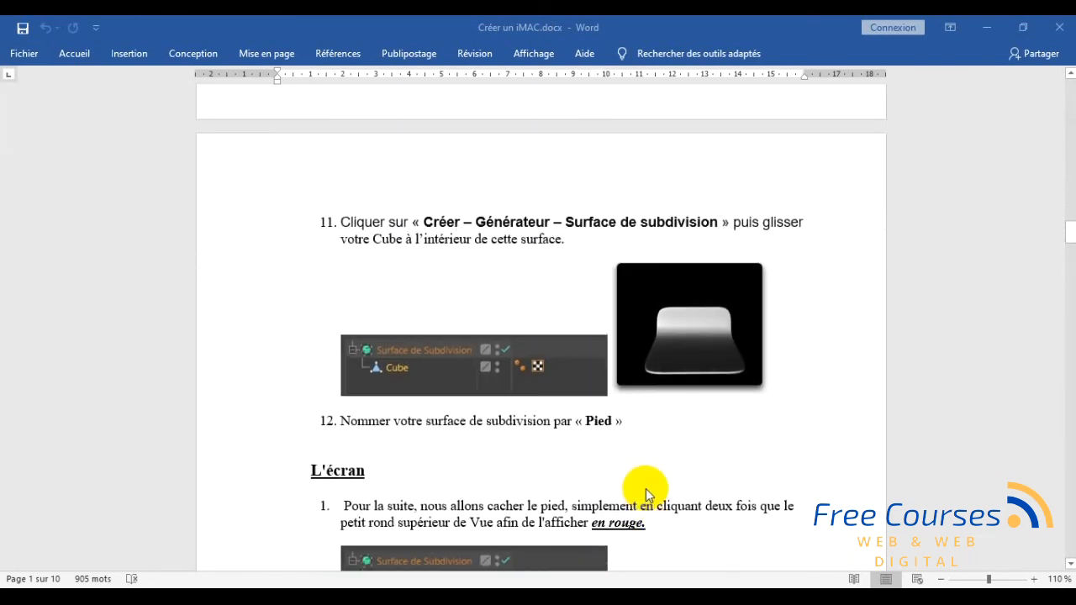
scroll(645, 488, down, 9)
scroll(647, 485, down, 15)
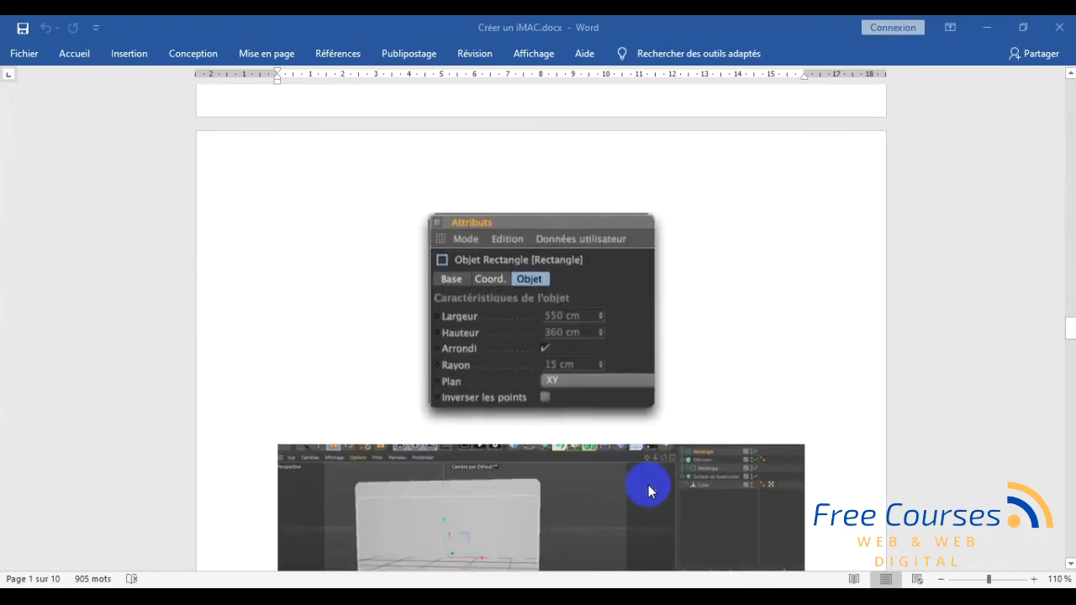
scroll(648, 491, down, 20)
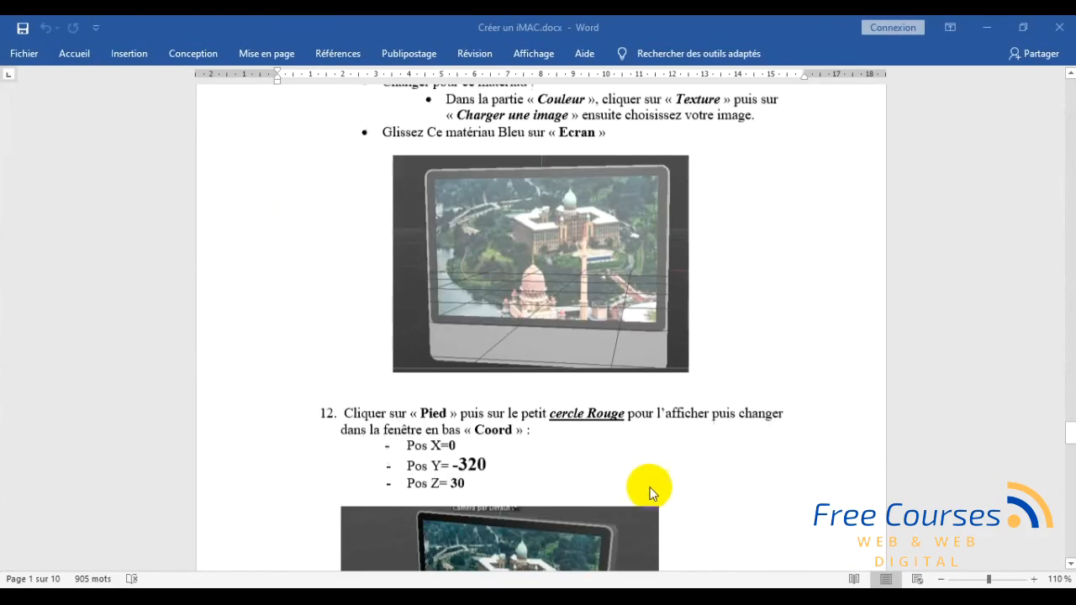
scroll(644, 487, down, 12)
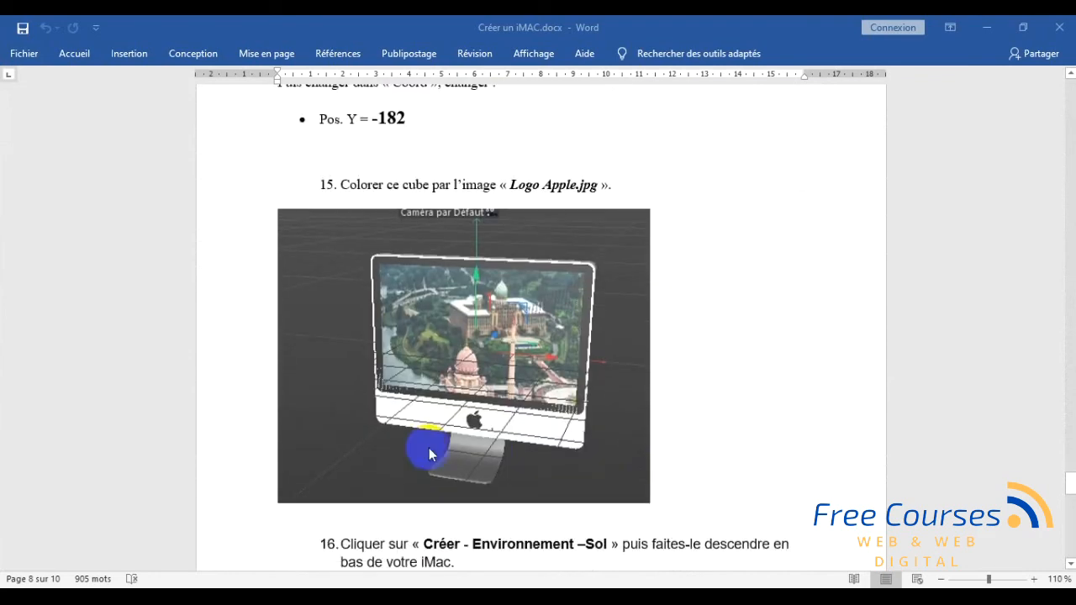
scroll(573, 462, down, 20)
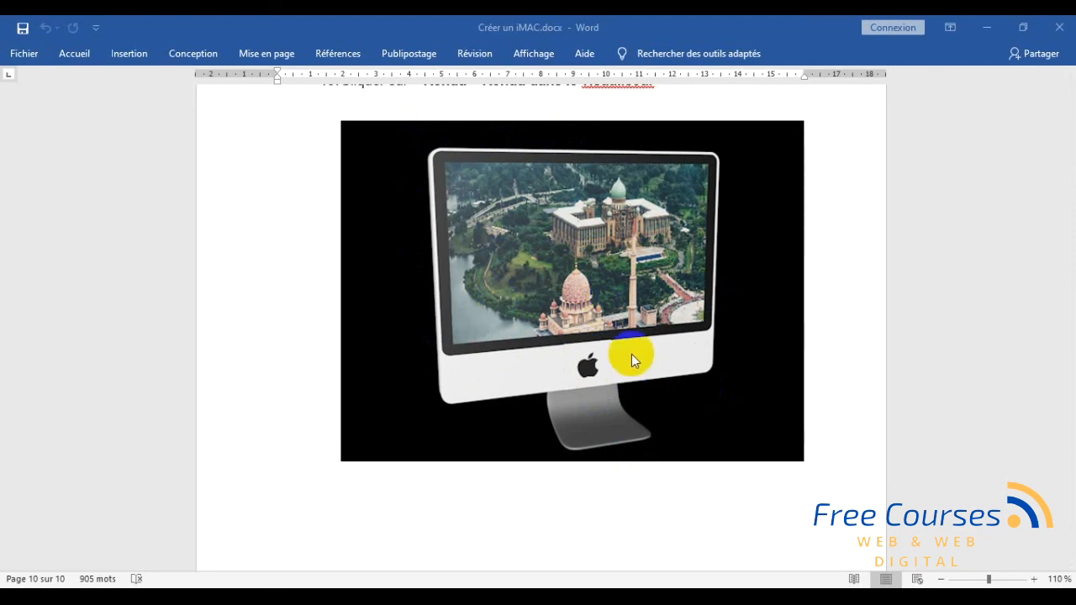
scroll(610, 361, up, 2)
scroll(610, 361, down, 2)
scroll(610, 362, up, 1)
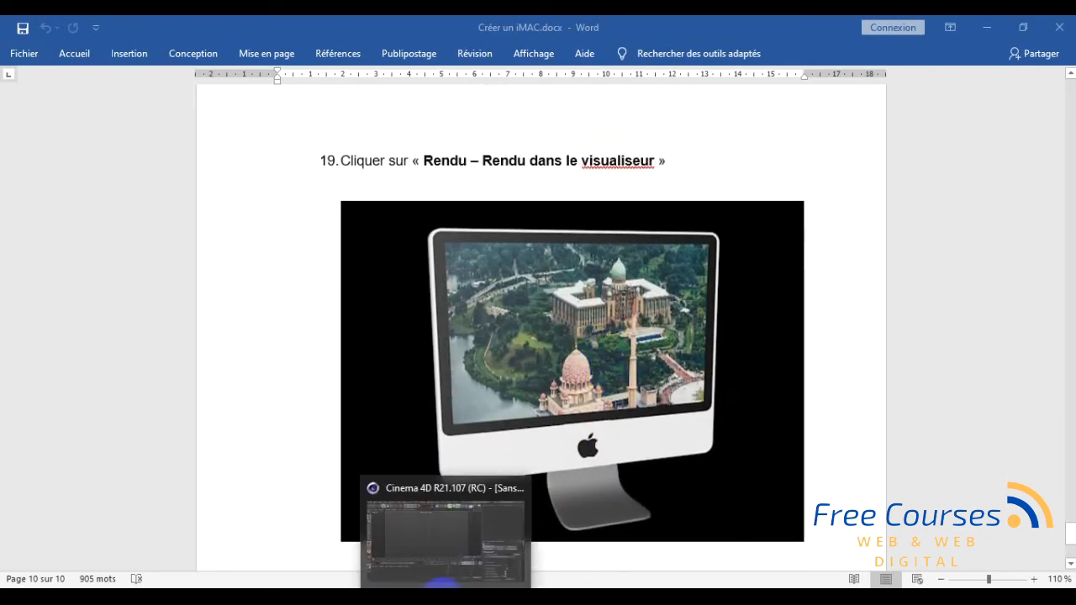
- Switch to Cinema 4D and add a Cube primitive to the empty scene
click(441, 585)
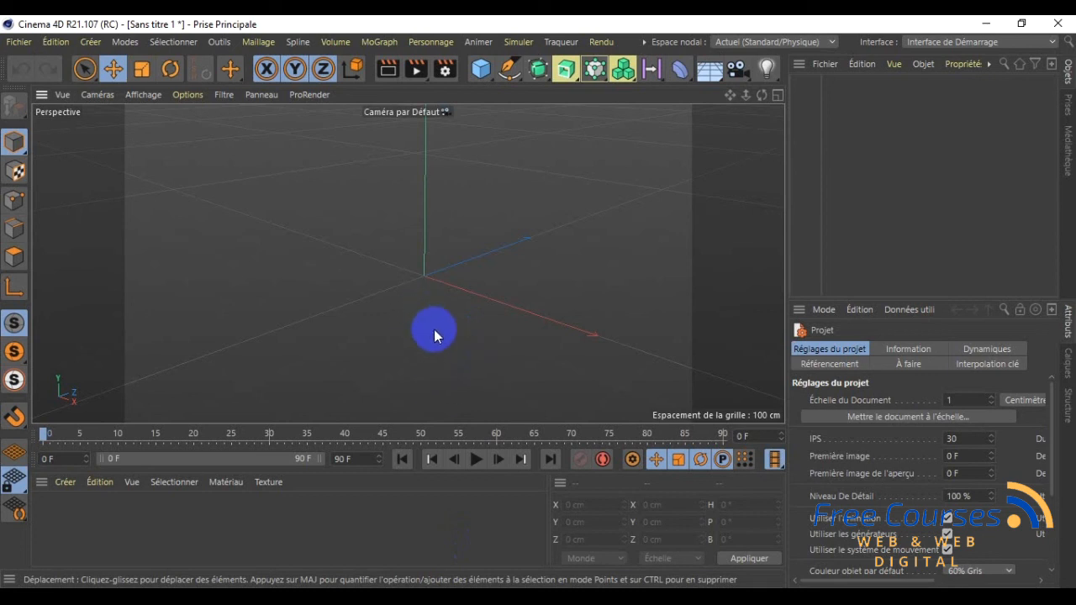
click(494, 83)
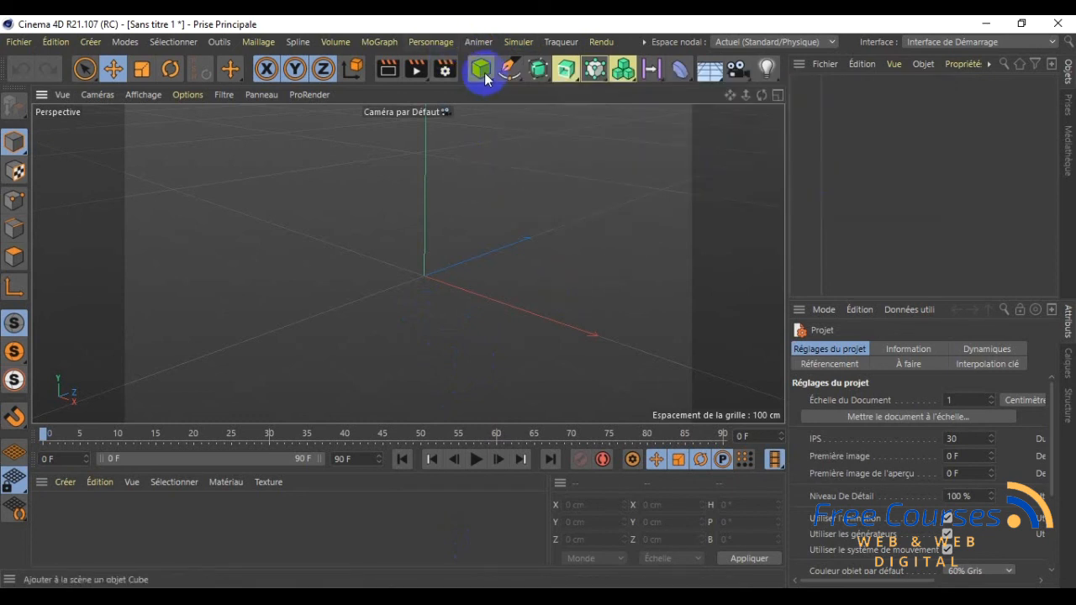
click(89, 42)
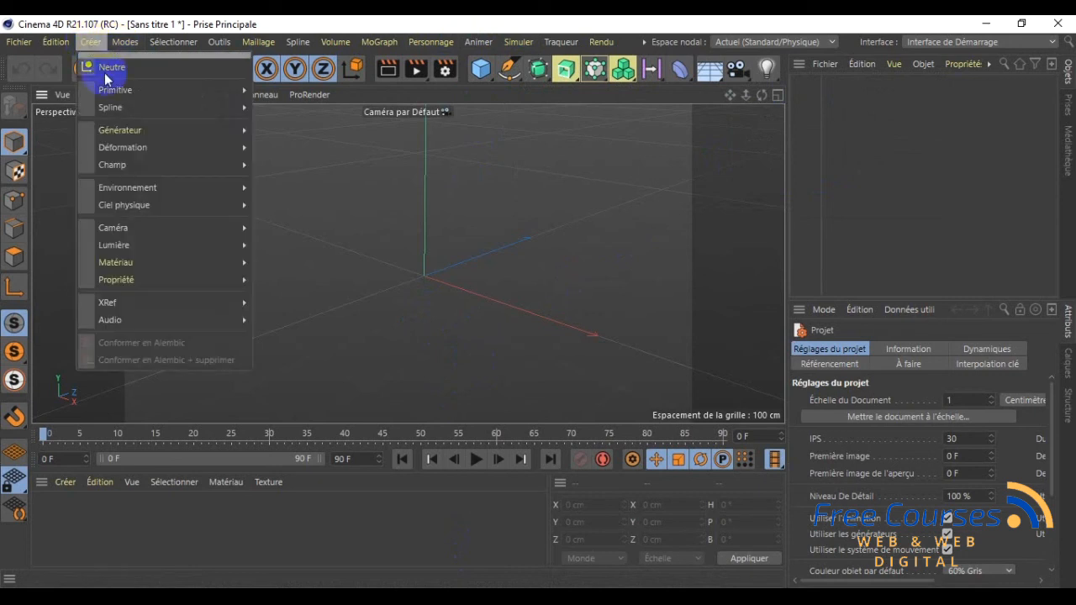
mouse_move(239, 90)
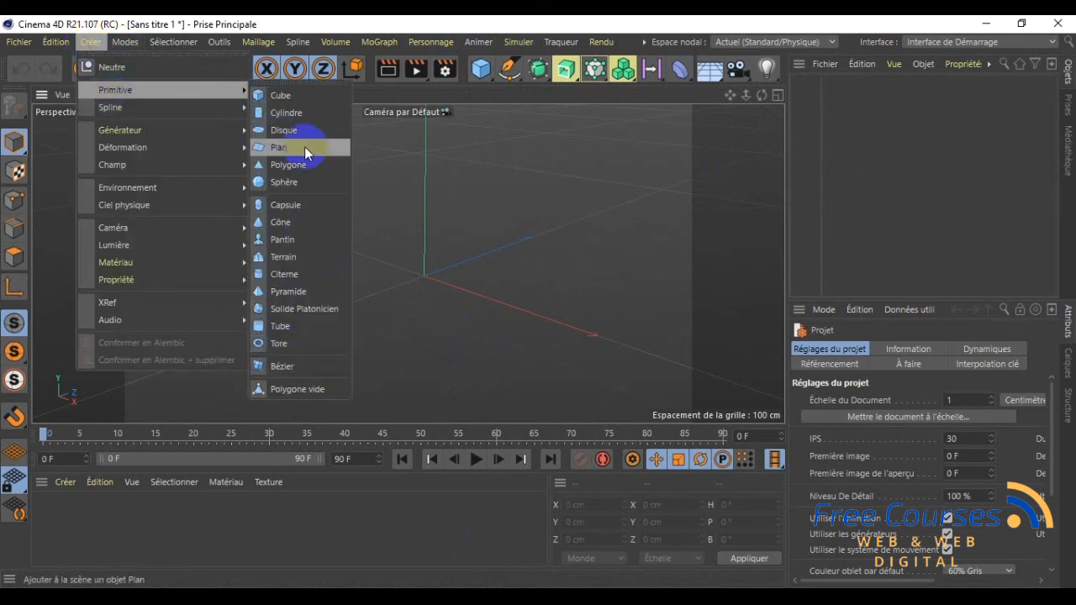
click(281, 97)
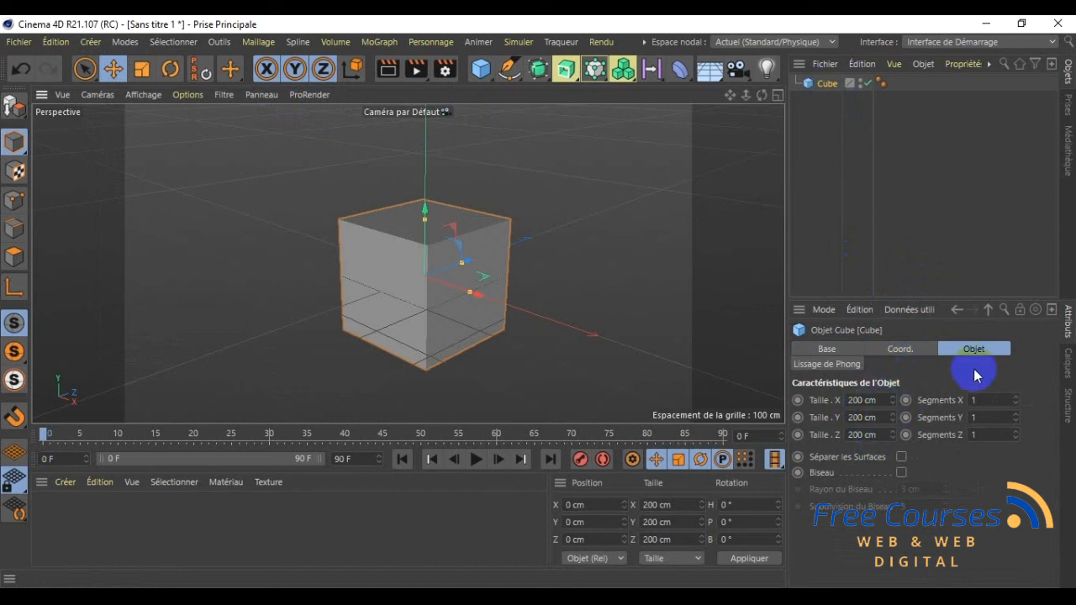
- Set the cube's size to 170 cm in X, 200 cm in Y and 5 cm in Z
click(862, 400)
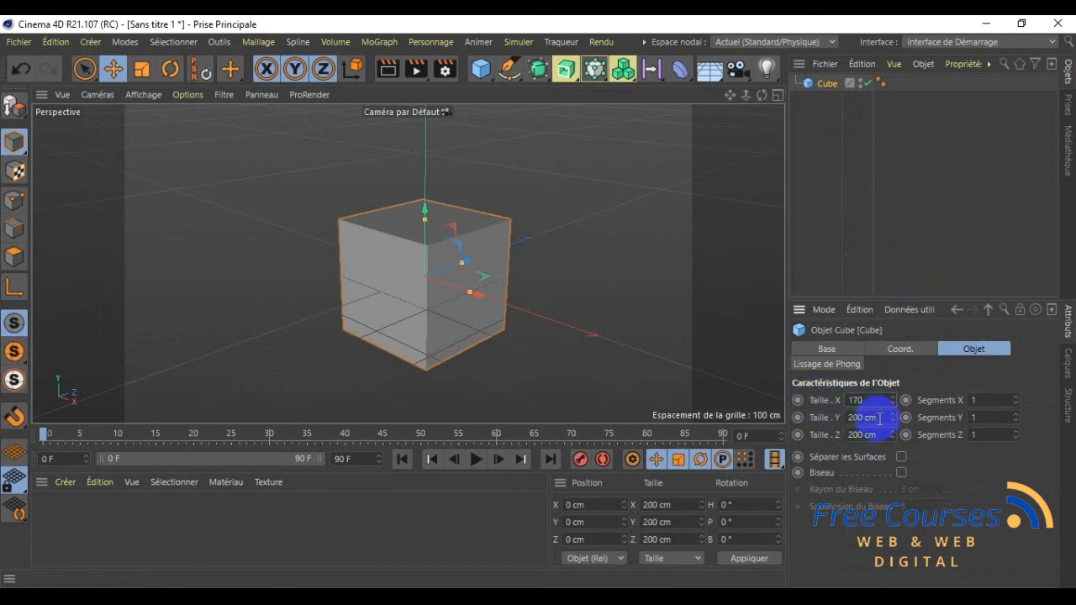
click(879, 417)
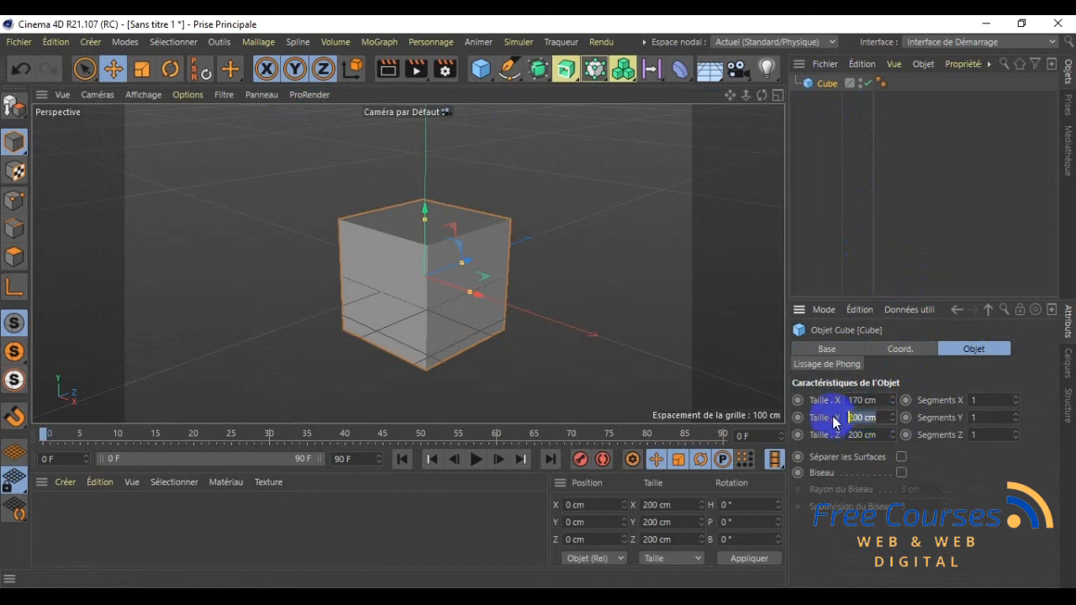
click(877, 435)
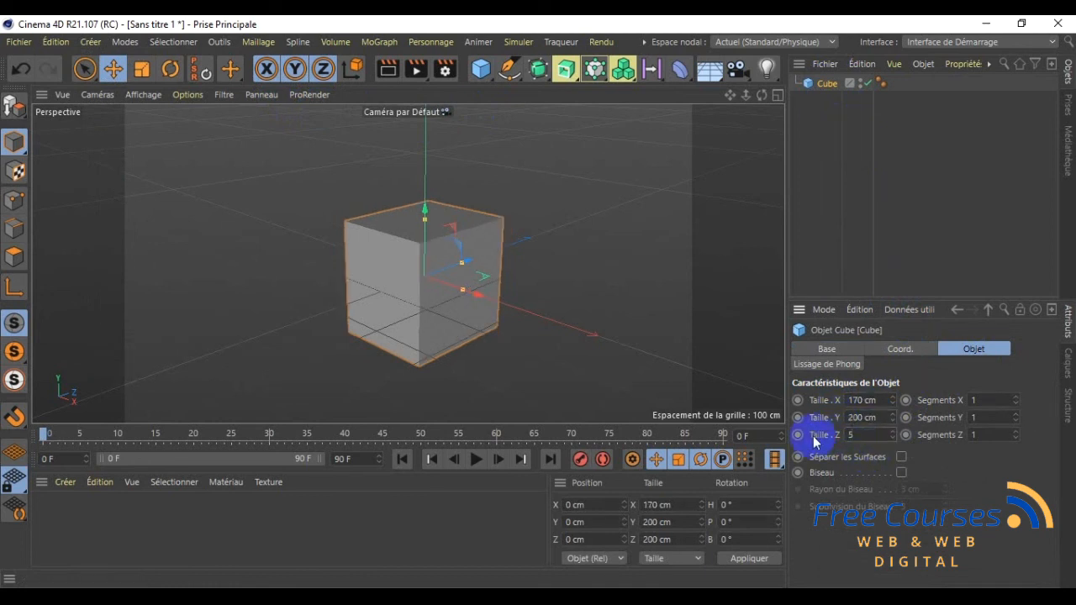
text(5)
key(Return)
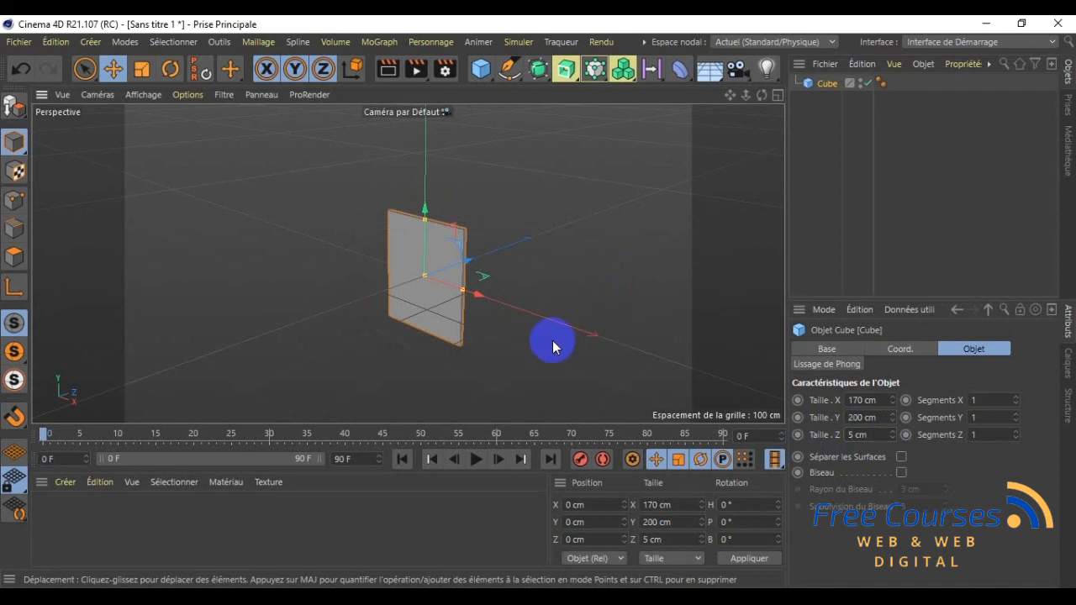
- Set the cube's segments to 4 in X, Y and Z
scroll(552, 340, up, 2)
drag(731, 95, 539, 302)
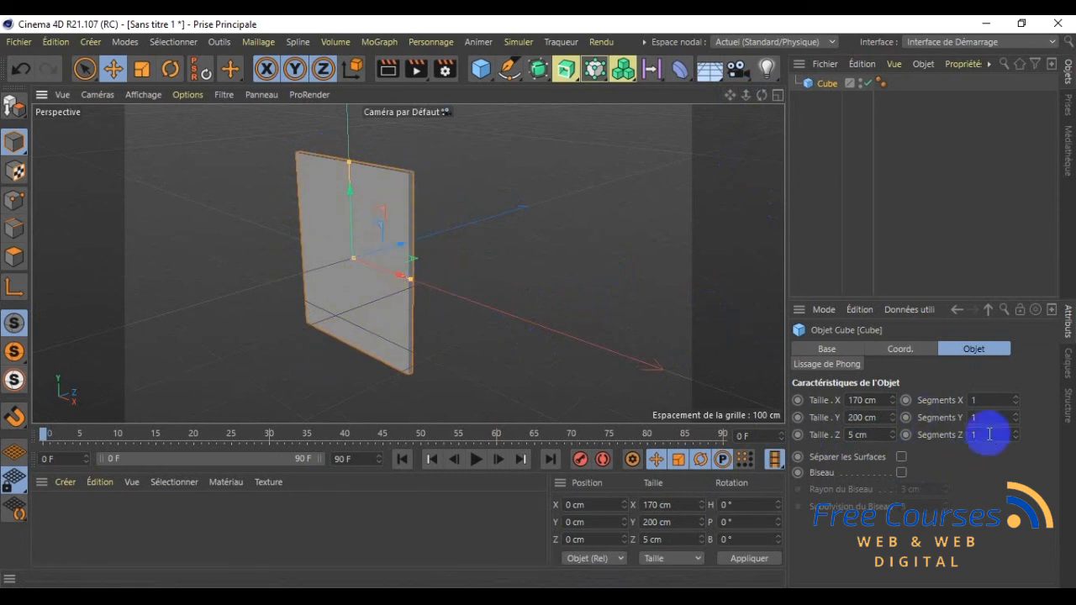
click(975, 401)
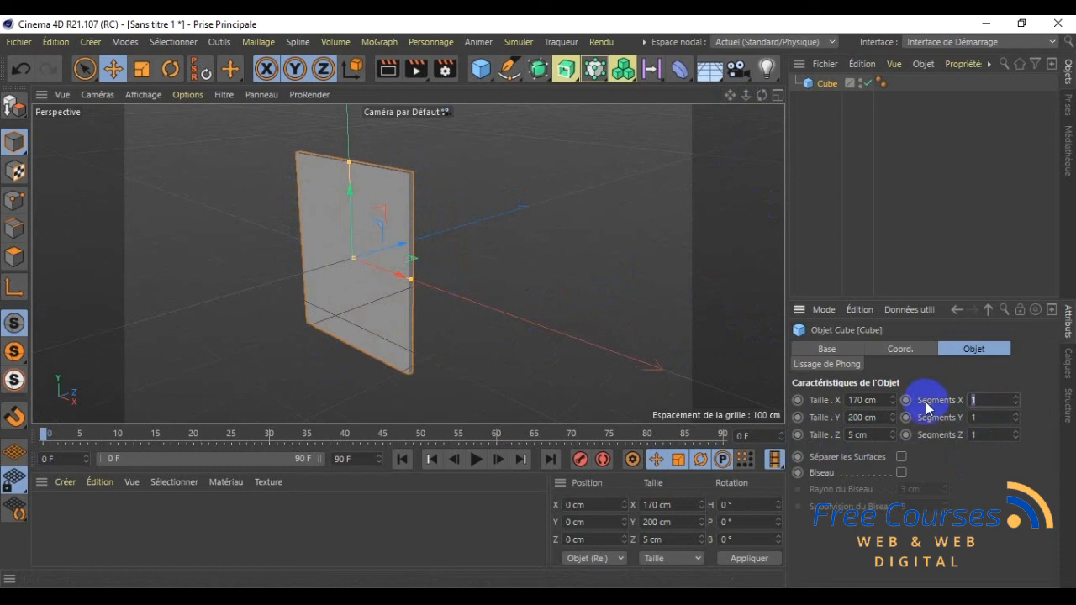
key(Tab)
text(4)
click(992, 434)
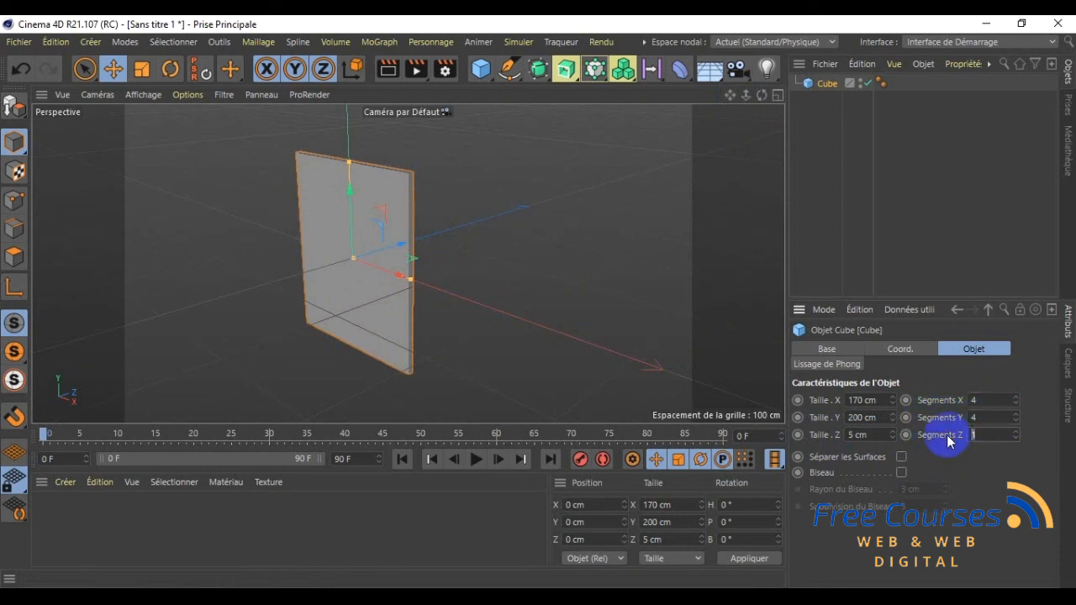
key(Return)
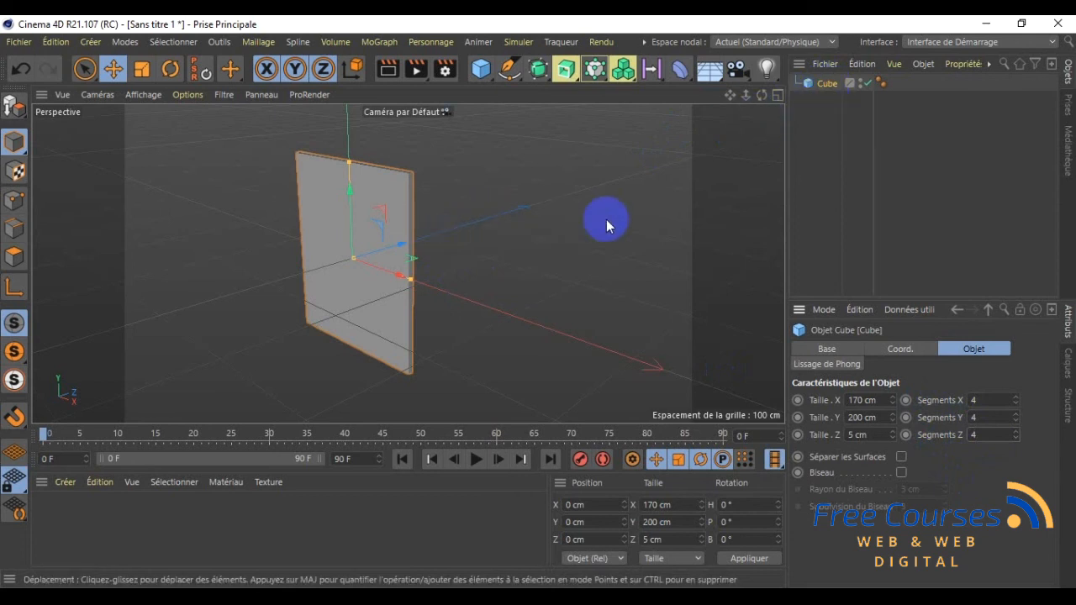
- Convert the Cube object into an editable polygon mesh
right_click(824, 87)
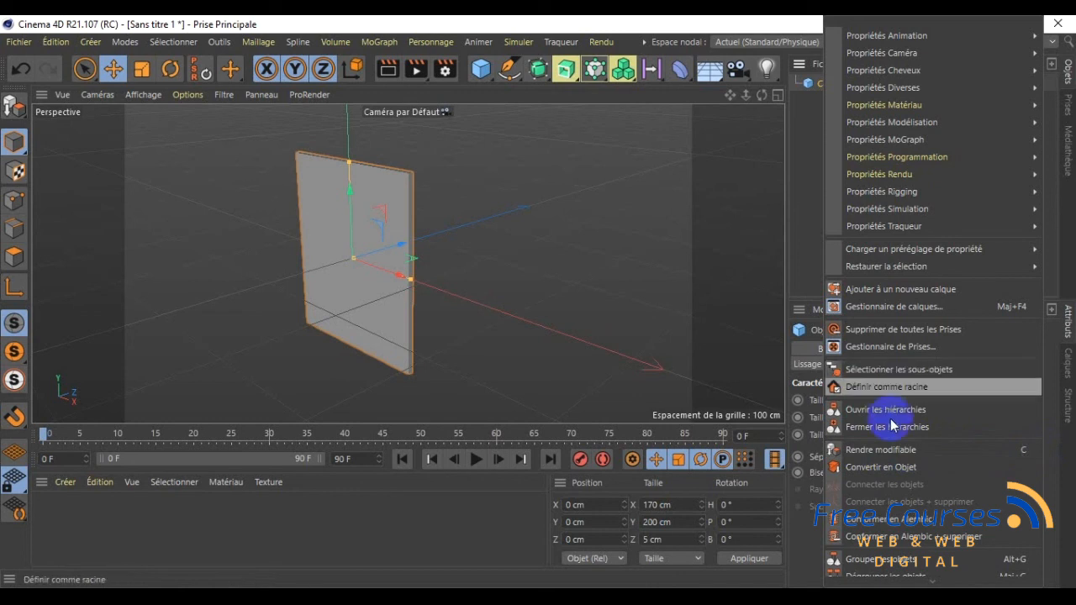
click(808, 87)
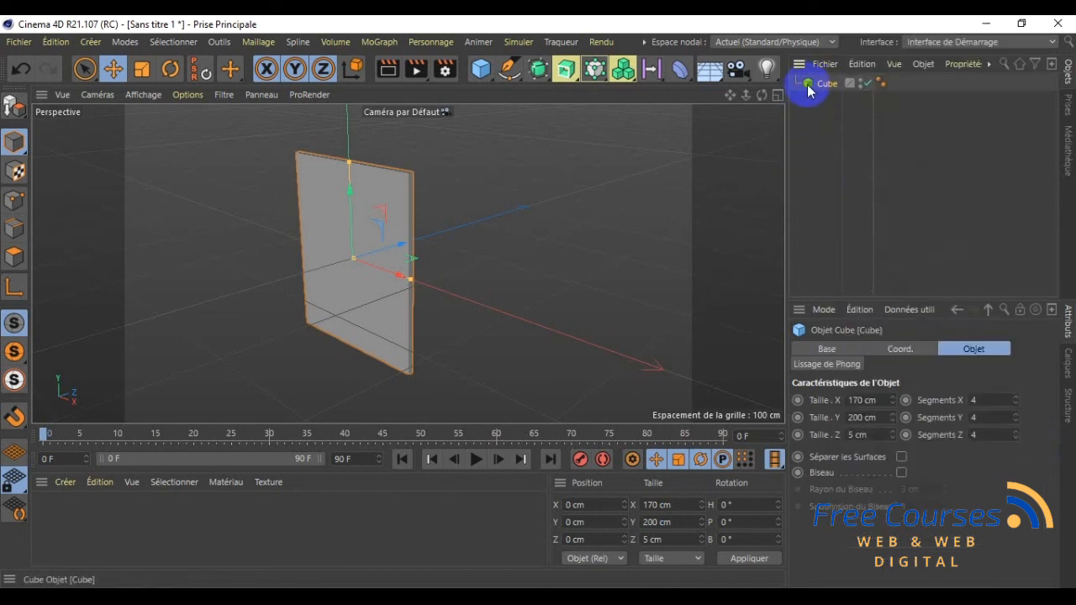
right_click(812, 84)
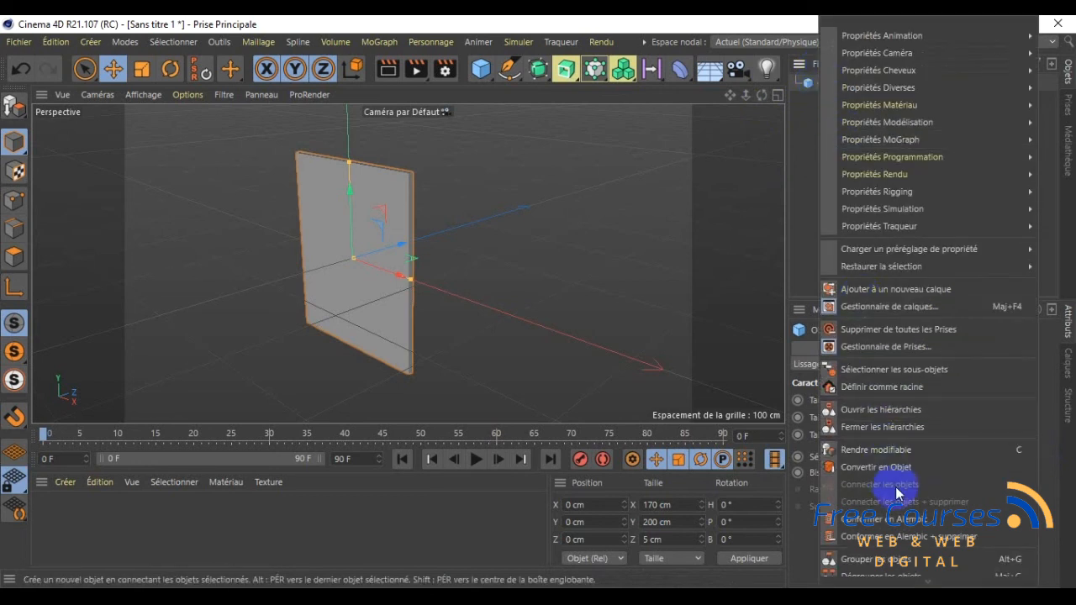
click(874, 449)
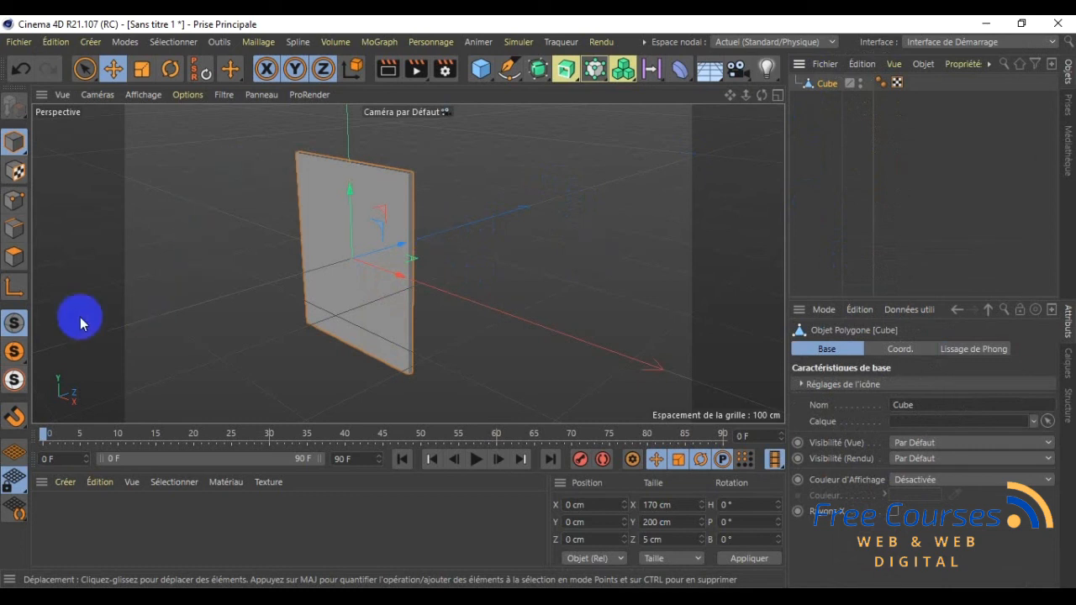
- View the cube's mesh in point mode and select one middle horizontal edge of its front face in edge mode
click(15, 202)
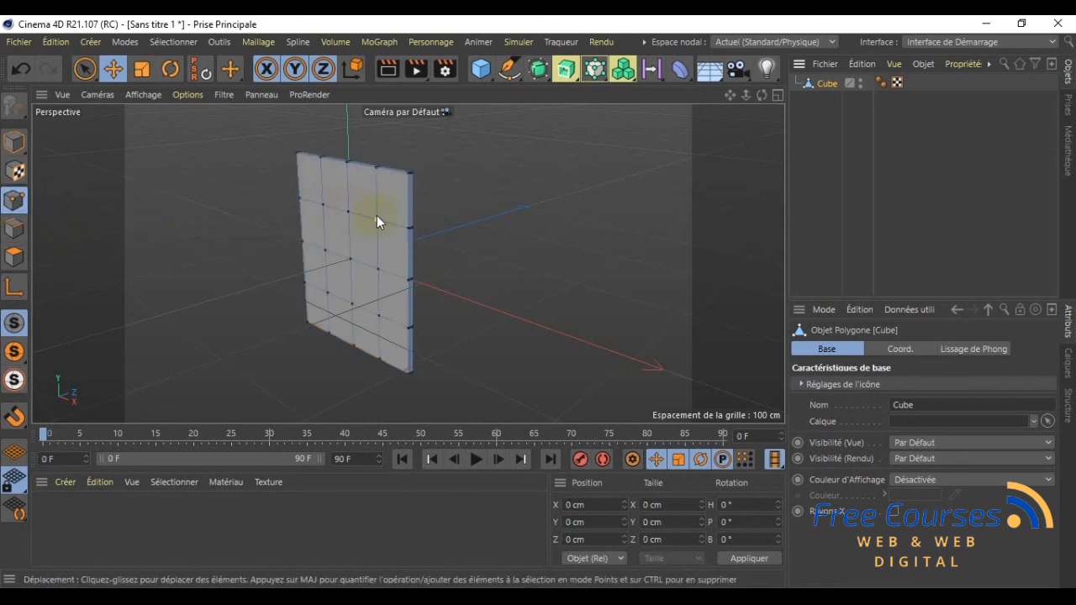
click(14, 228)
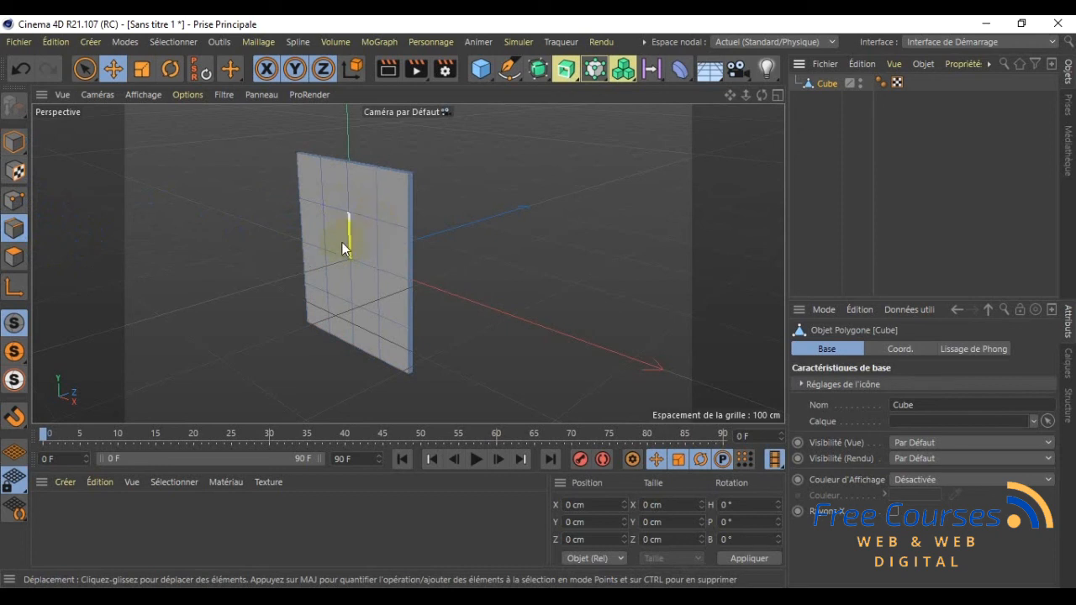
click(367, 267)
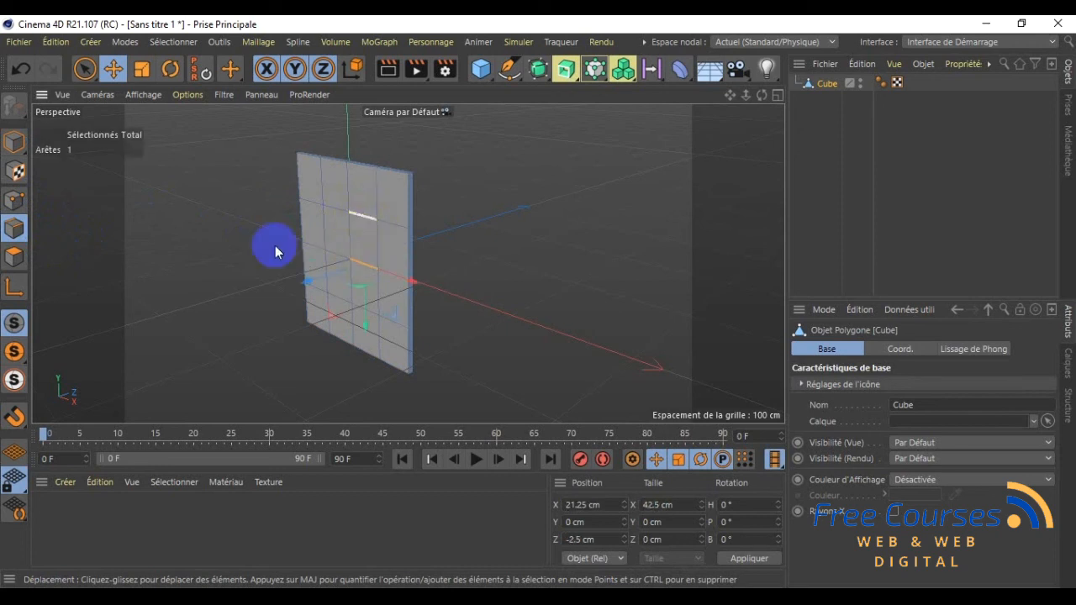
- Select individual polygons one after another on the cube's front face in polygon mode
click(7, 262)
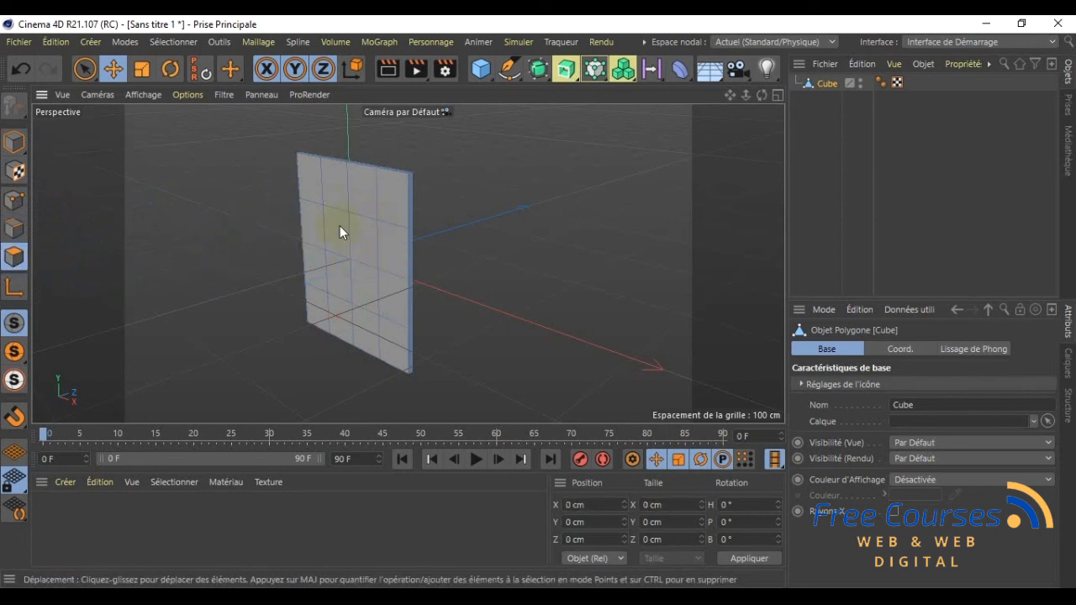
click(392, 195)
click(396, 258)
click(391, 298)
click(358, 297)
click(334, 288)
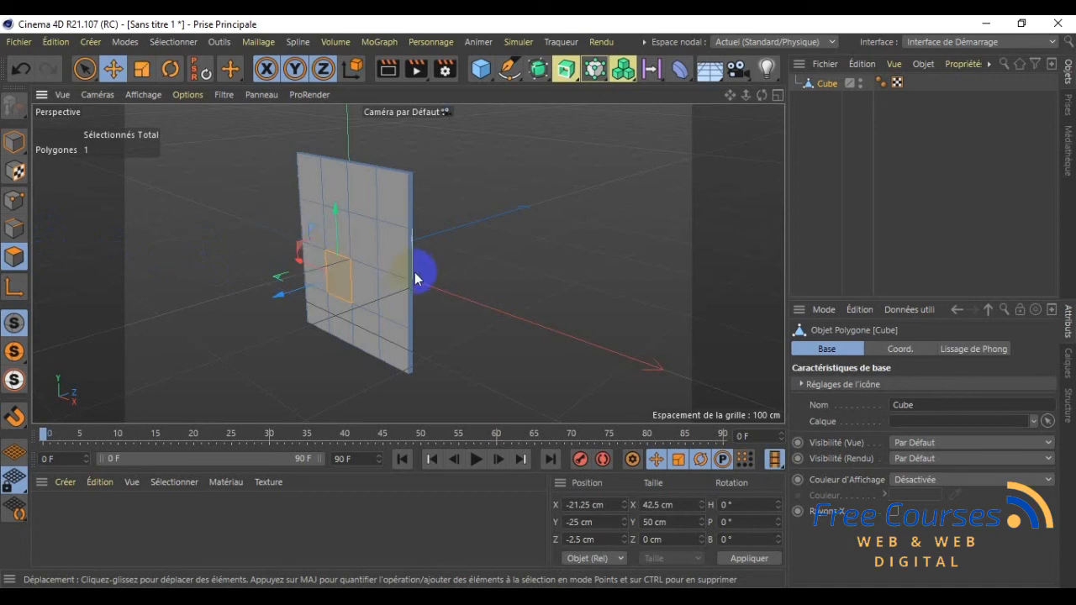
- Switch the cube from polygon mode to edge mode (Arêtes)
drag(761, 98, 540, 302)
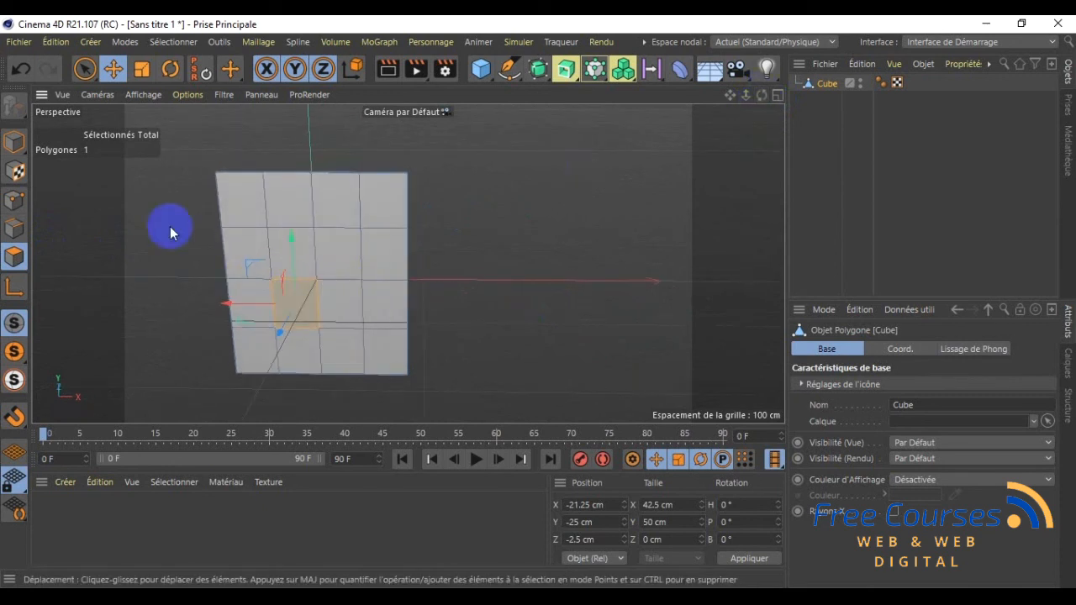
click(17, 228)
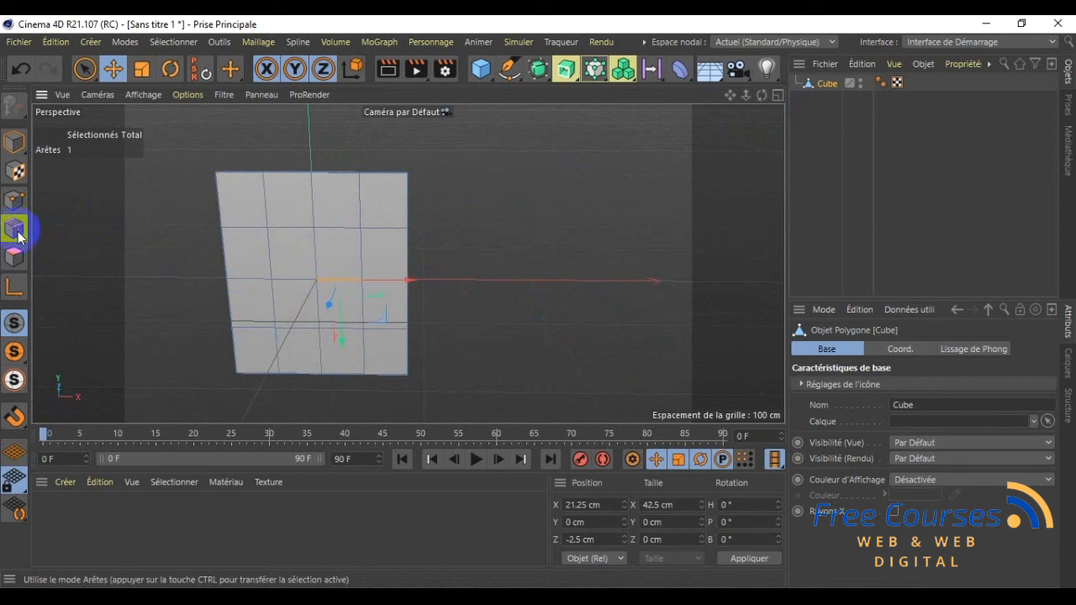
click(122, 46)
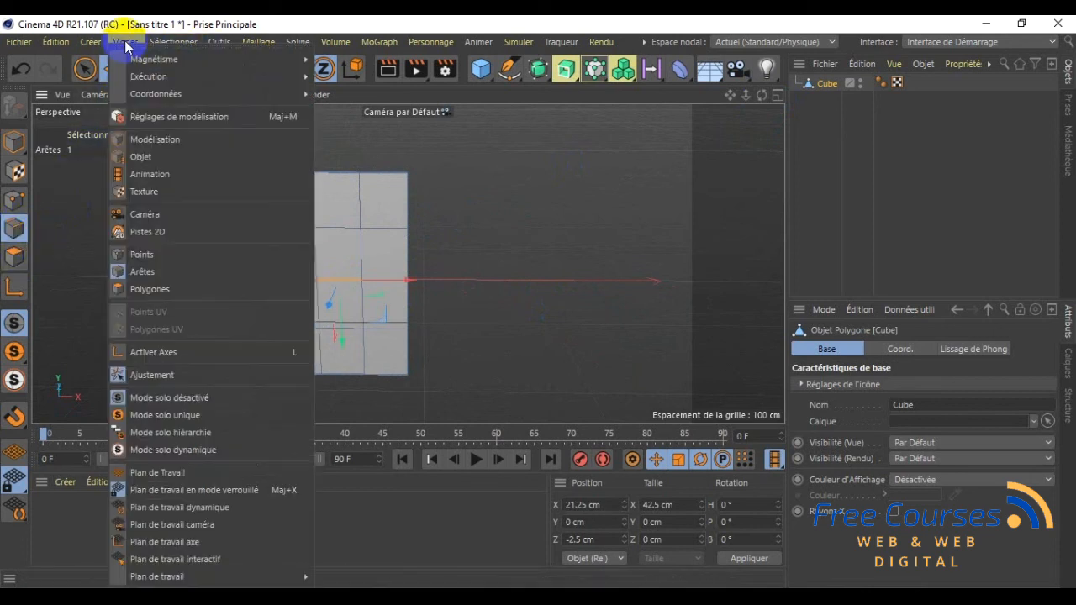
click(145, 272)
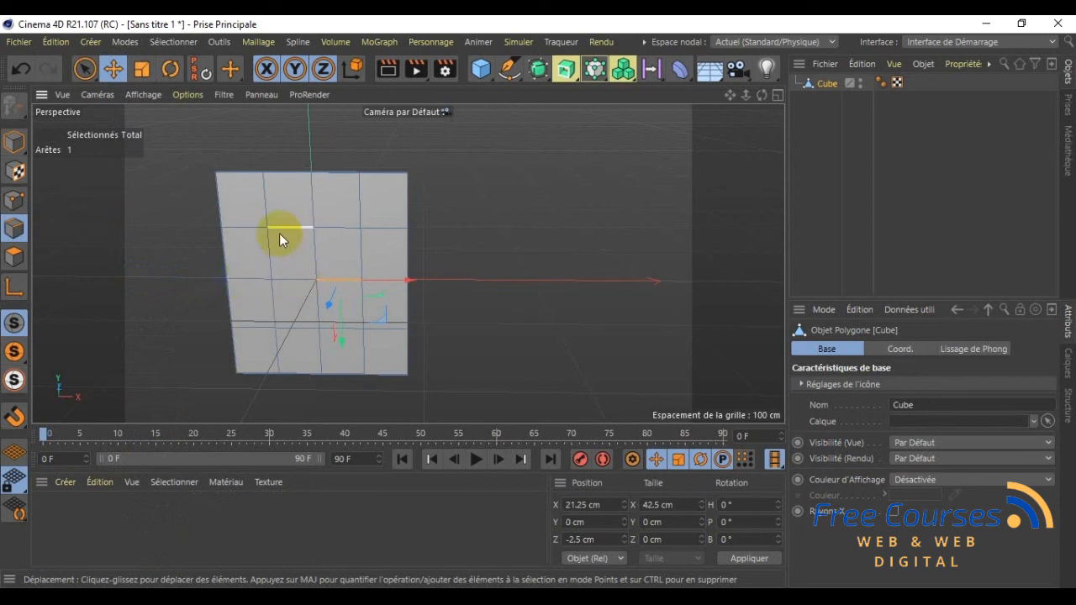
- Select the cube's middle horizontal row of edges on all sides, including hidden ones, with the Rectangle Selection tool
click(85, 70)
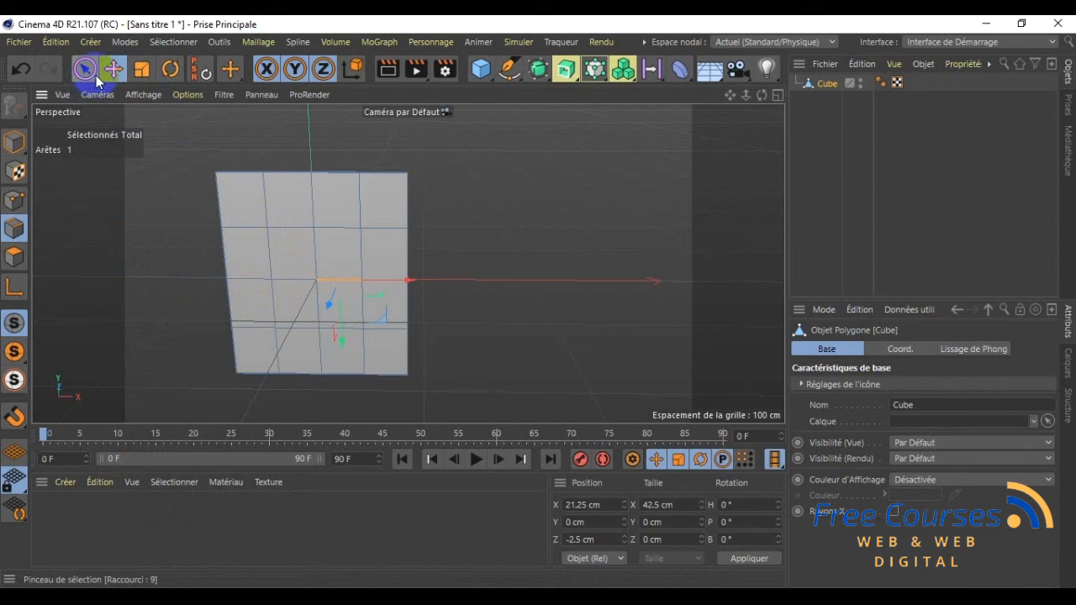
click(157, 120)
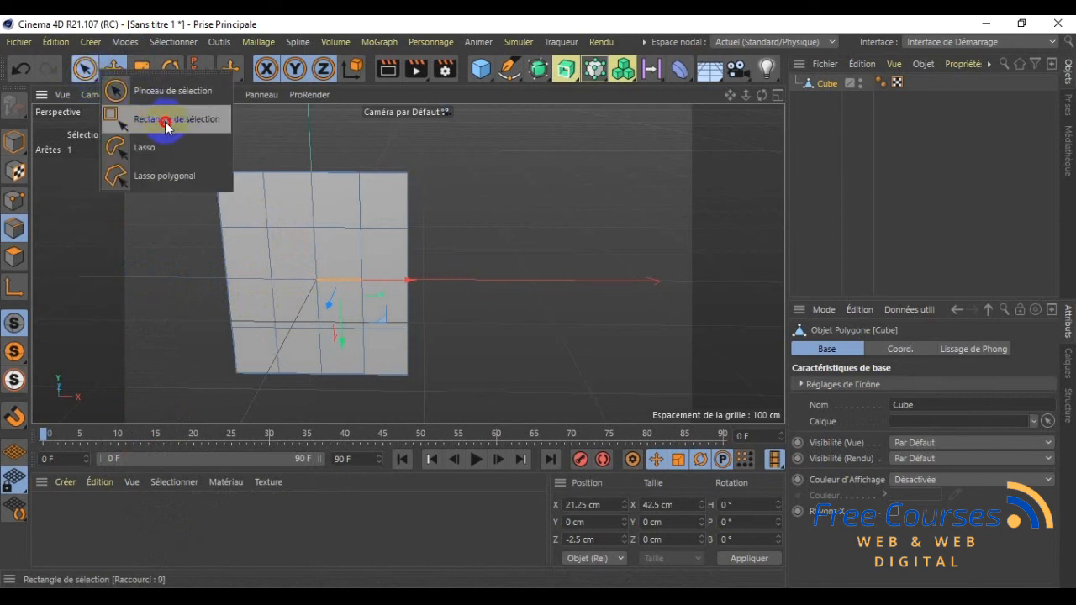
click(168, 44)
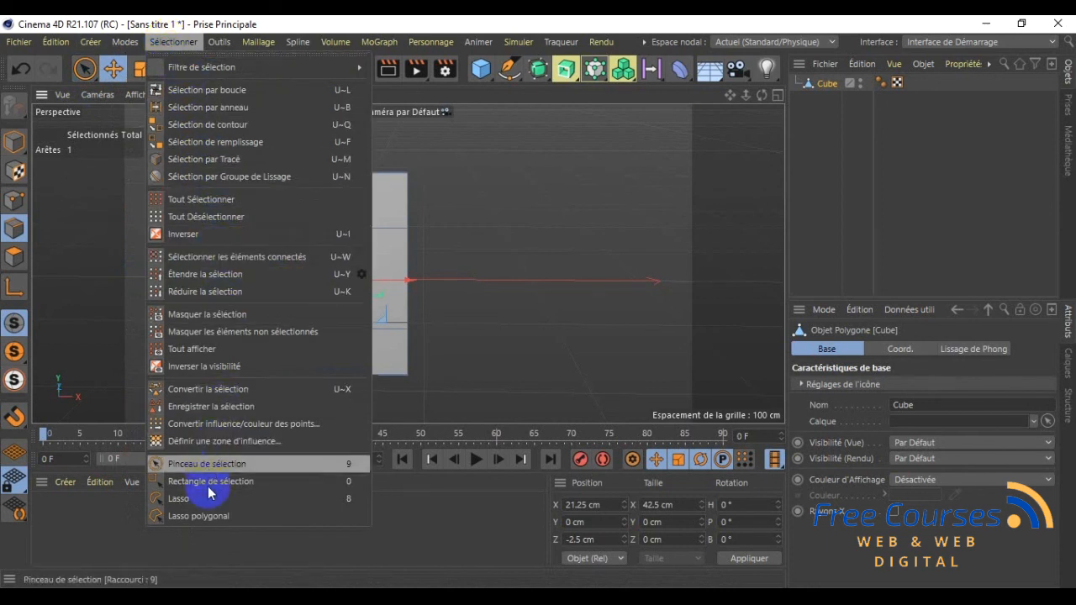
click(93, 82)
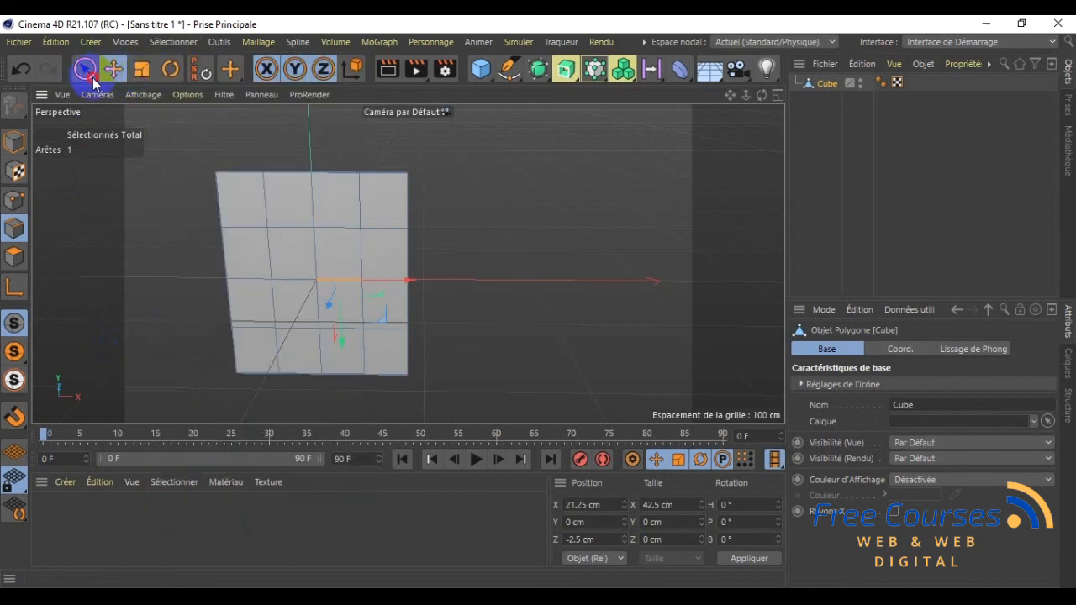
mouse_move(94, 84)
mouse_down()
mouse_move(146, 104)
mouse_move(173, 172)
mouse_move(150, 119)
mouse_up()
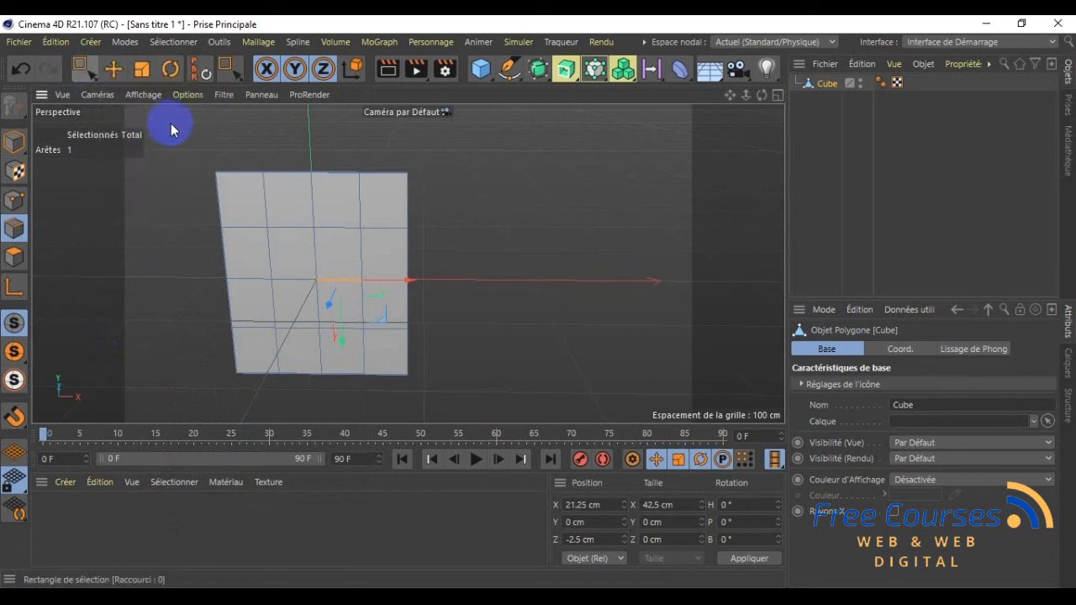
click(173, 42)
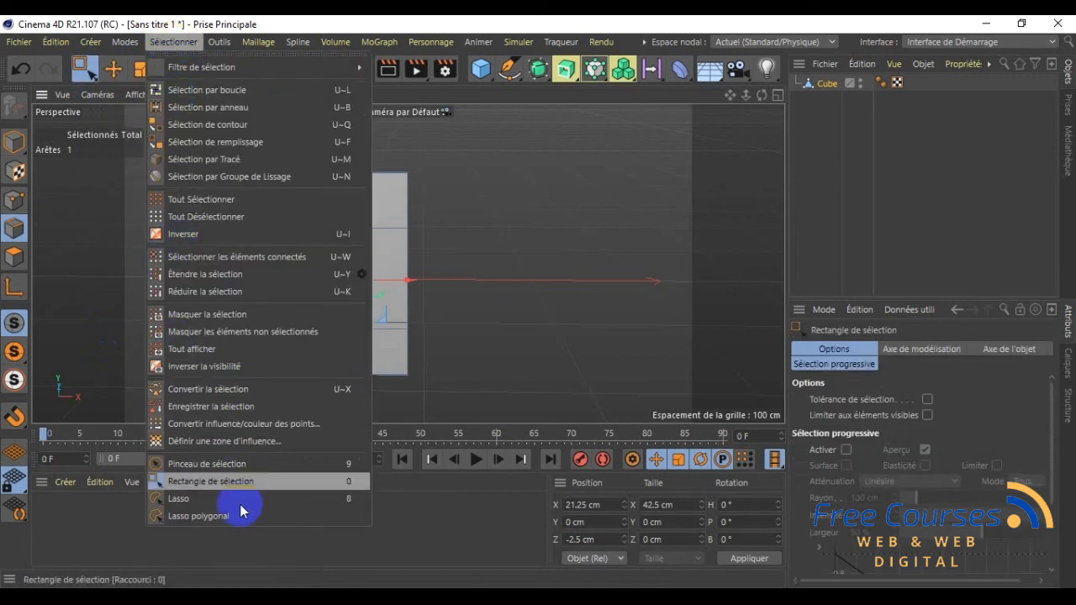
click(210, 481)
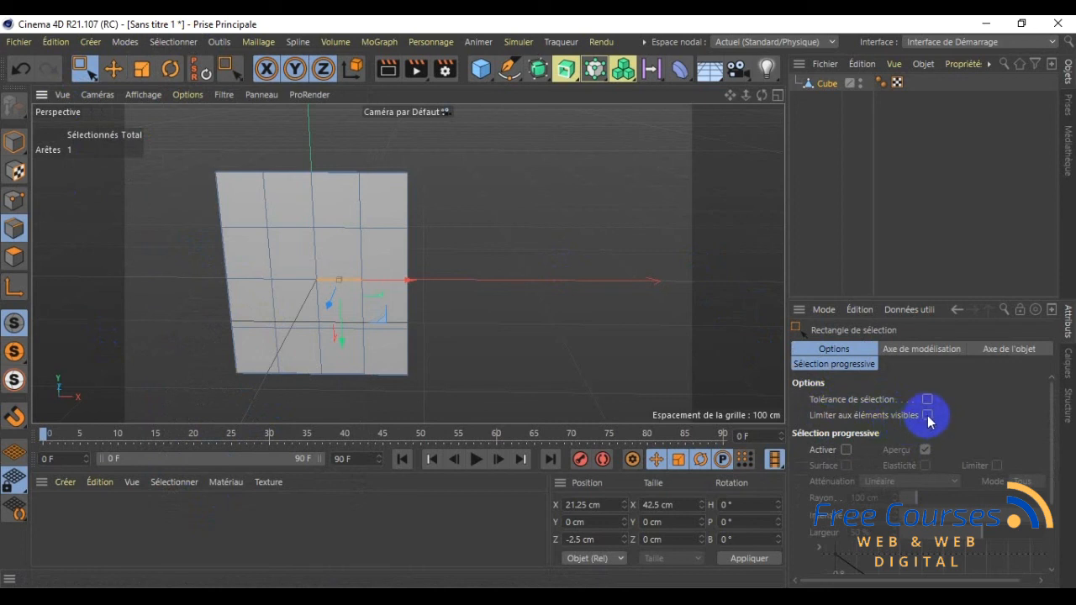
drag(199, 268, 451, 312)
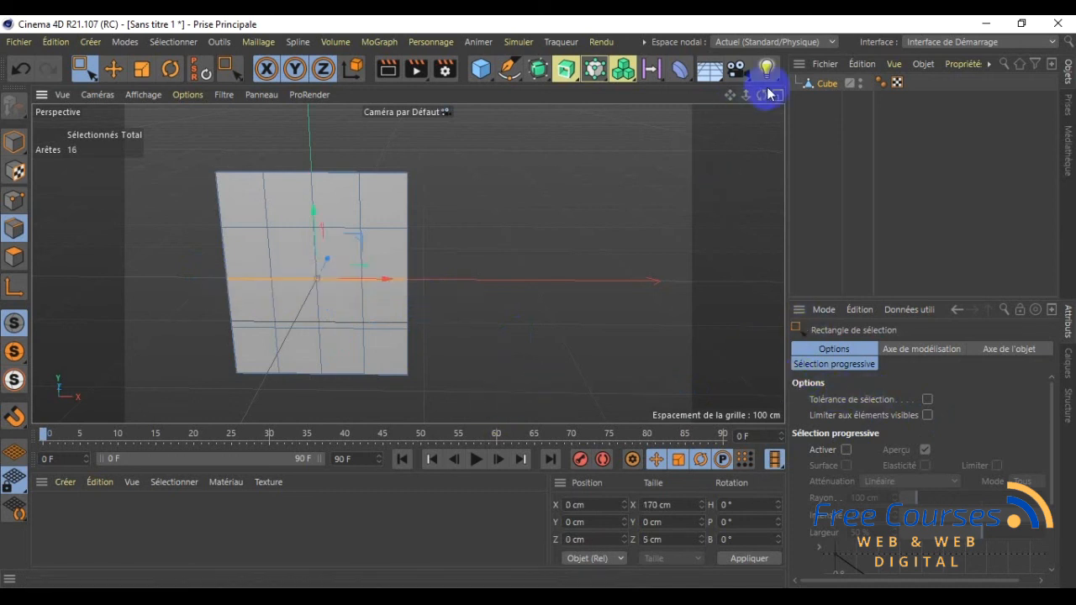
- Limit the rectangle selection to visible elements, reselect the middle horizontal edges from the front, and check the cube's back
drag(760, 102, 540, 302)
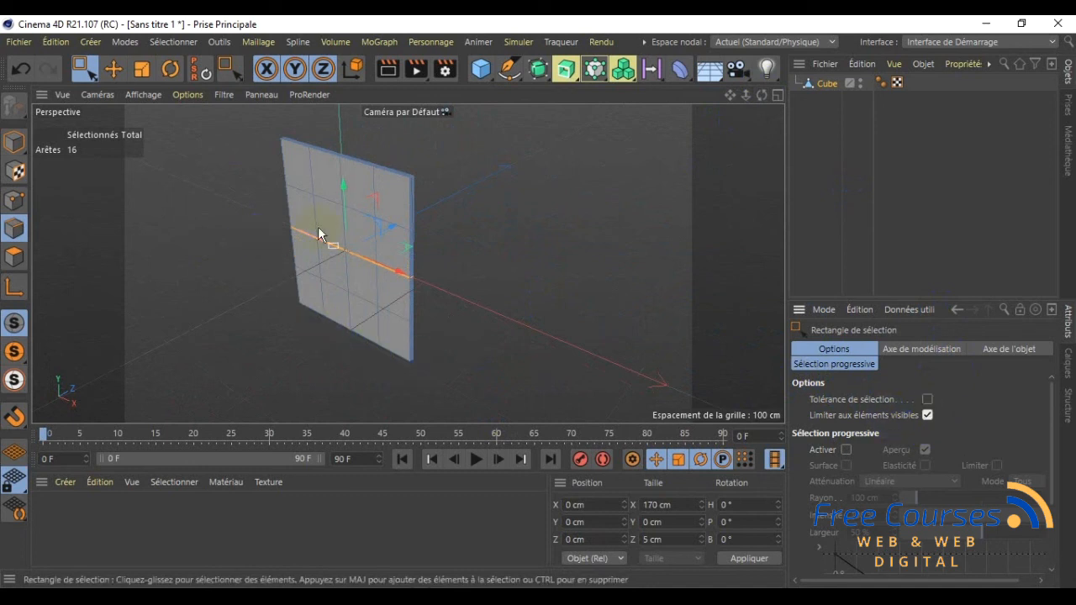
mouse_move(760, 94)
mouse_down()
mouse_move(529, 305)
mouse_move(755, 107)
mouse_up()
drag(200, 253, 447, 293)
drag(760, 94, 539, 301)
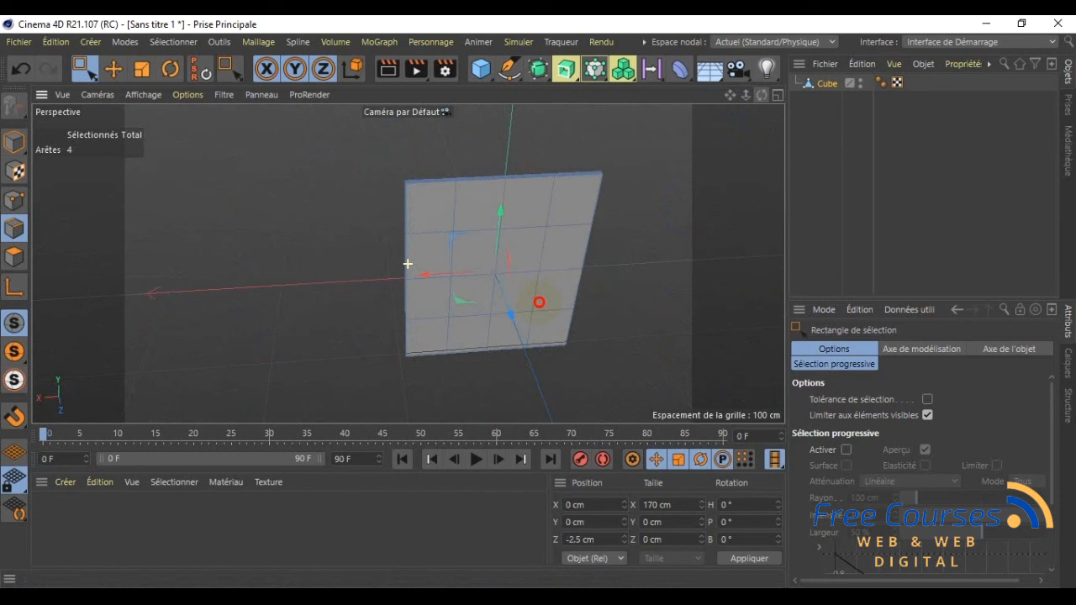
drag(539, 301, 539, 302)
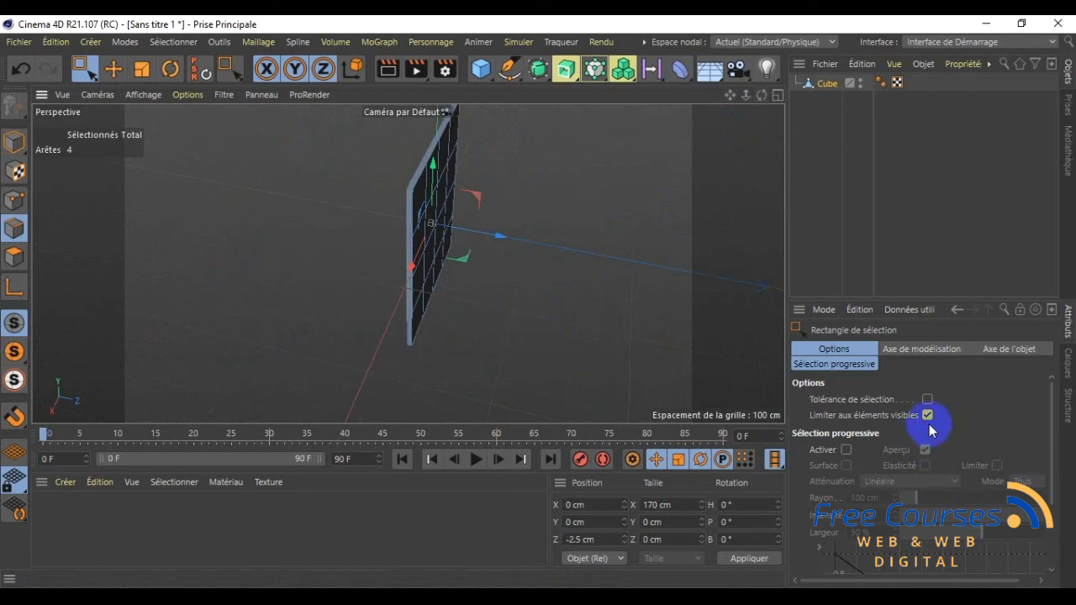
- Turn off the limit to visible elements, reselect the middle row of edges all around, and set its Y position to 30 cm
drag(761, 95, 539, 301)
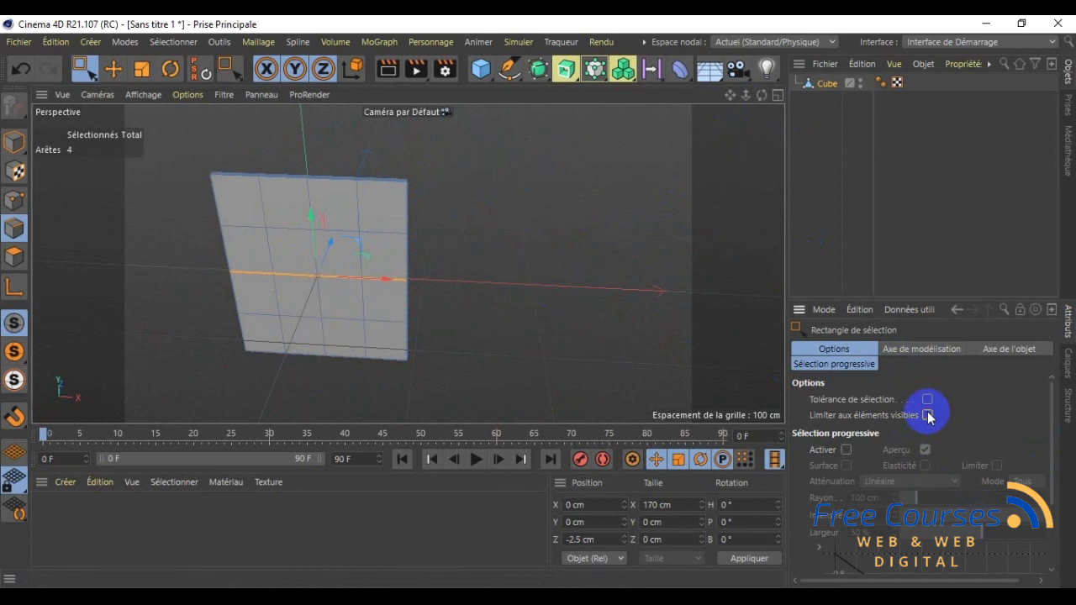
drag(762, 95, 539, 301)
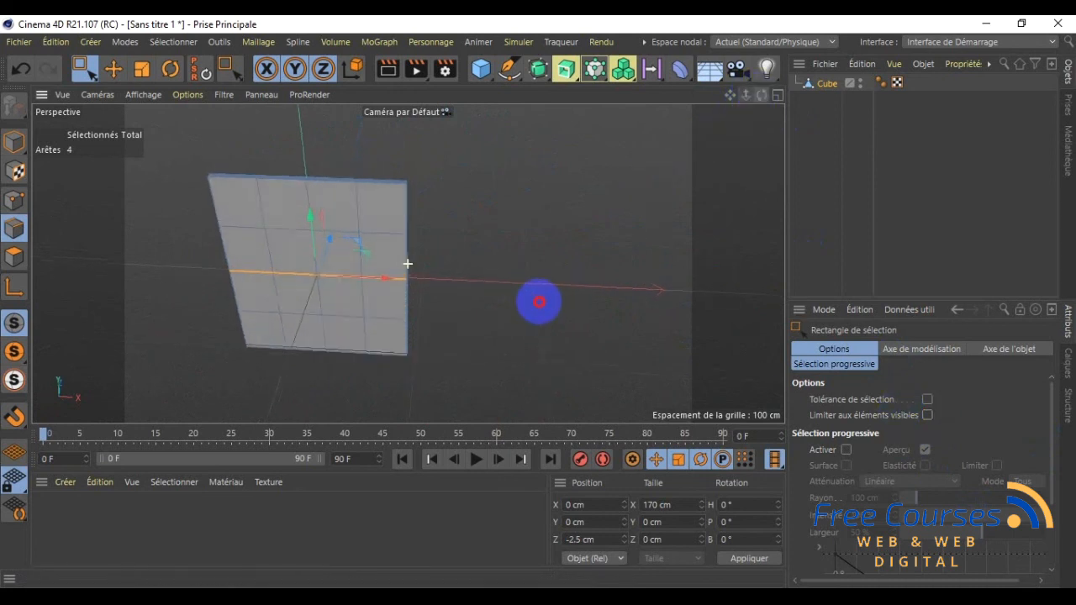
drag(180, 266, 504, 313)
drag(762, 95, 668, 360)
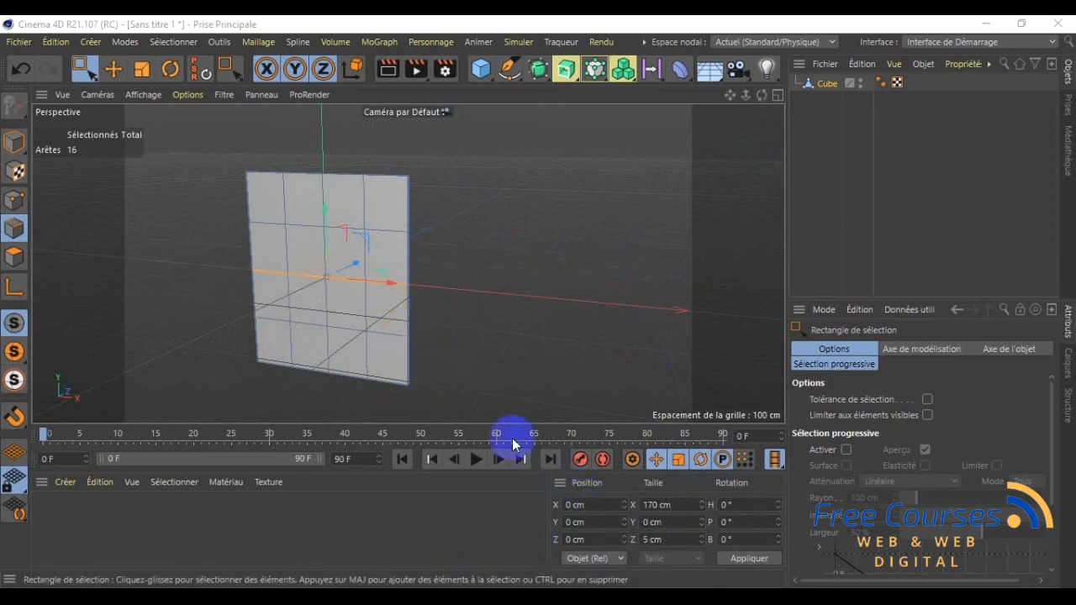
click(591, 526)
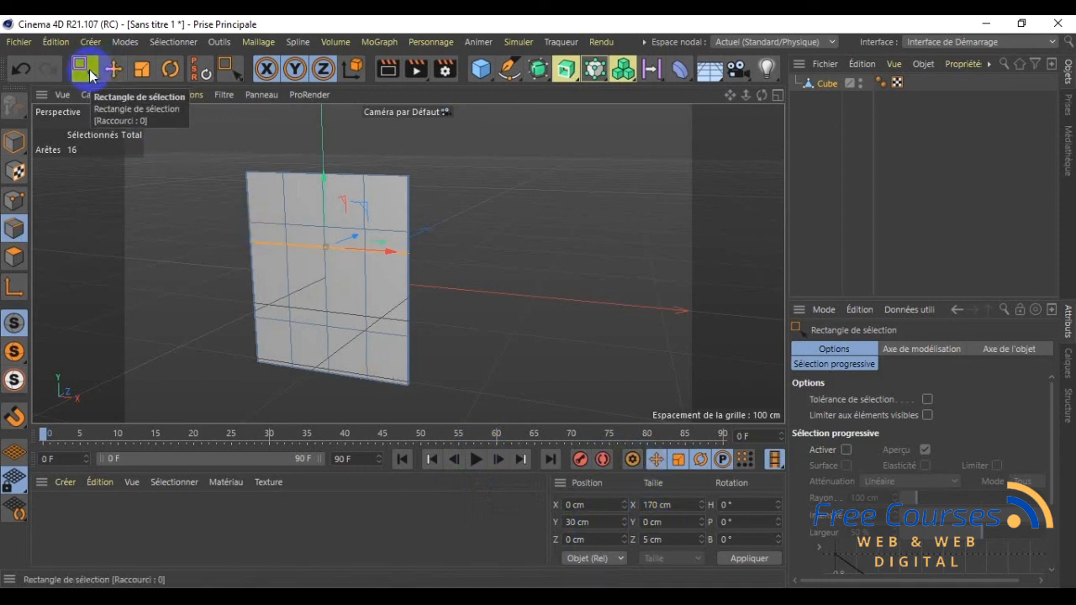
- In polygon mode, select all polygons below the raised edge row, including the hidden ones on the back
click(14, 260)
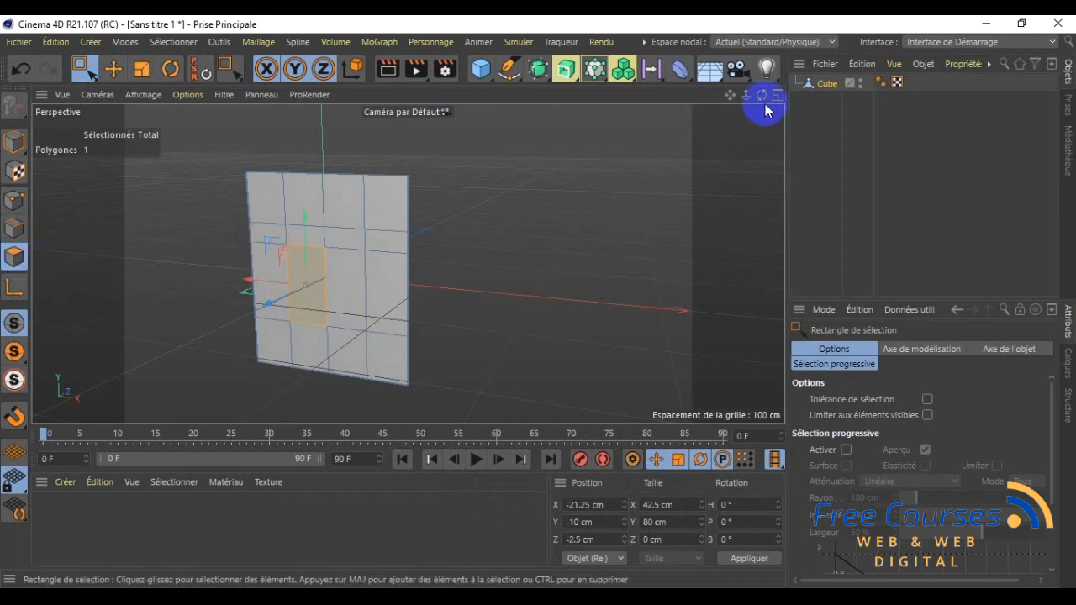
alt+drag(539, 301, 616, 200)
drag(195, 245, 450, 412)
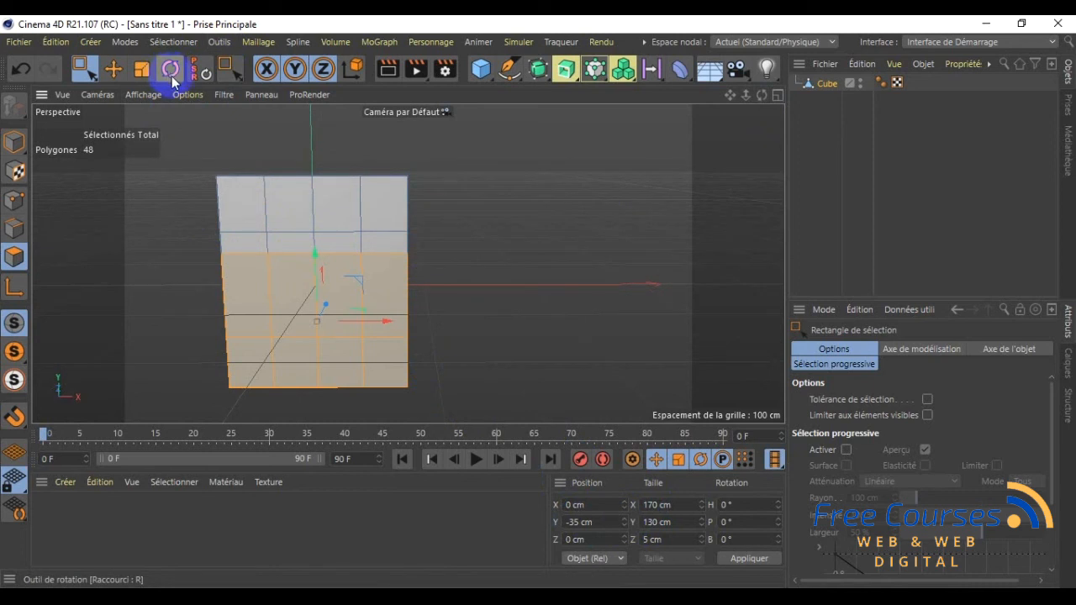
- Rotate the selected lower polygons to a P angle of -90° with the Rotation tool
click(220, 41)
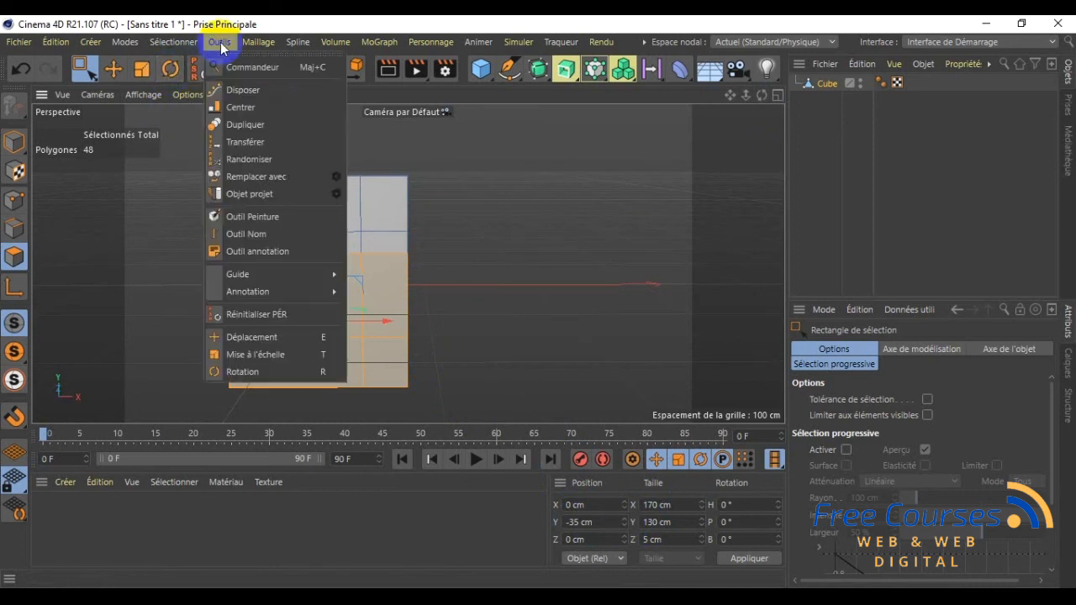
click(271, 367)
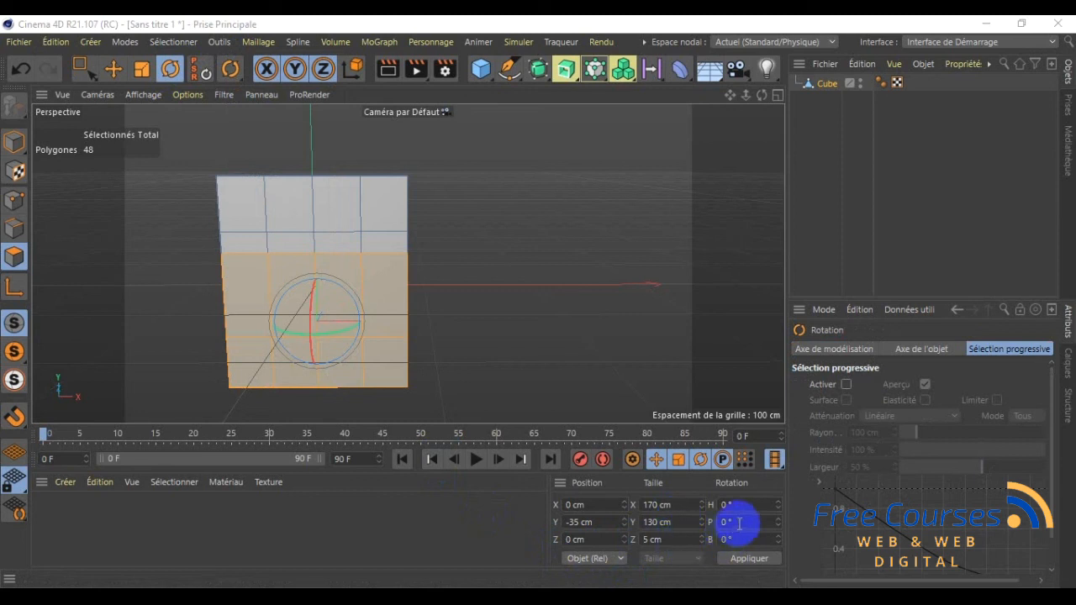
drag(740, 523, 682, 523)
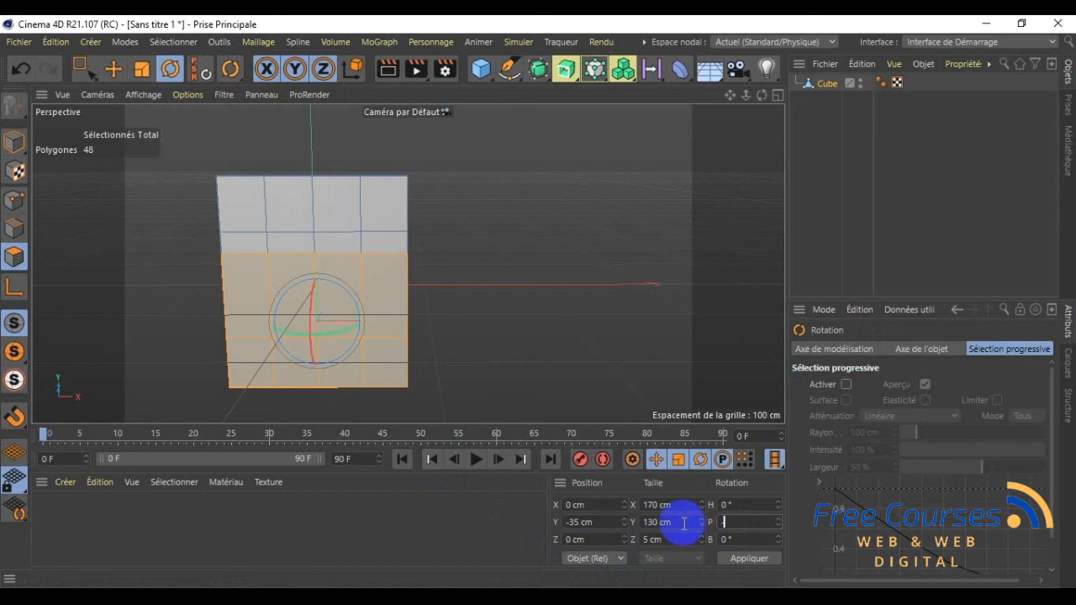
text(-90)
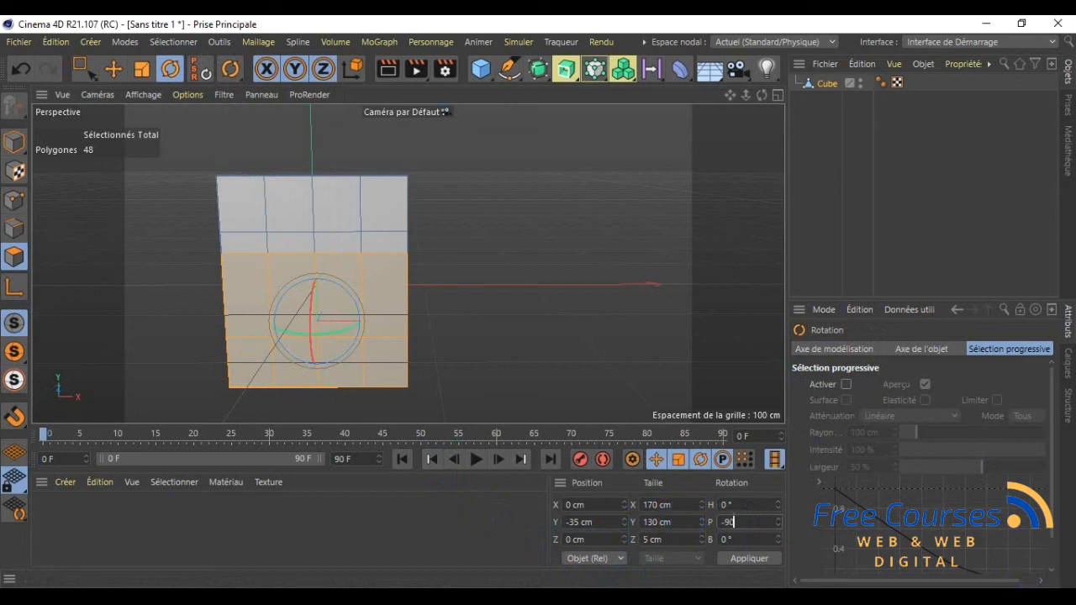
click(749, 558)
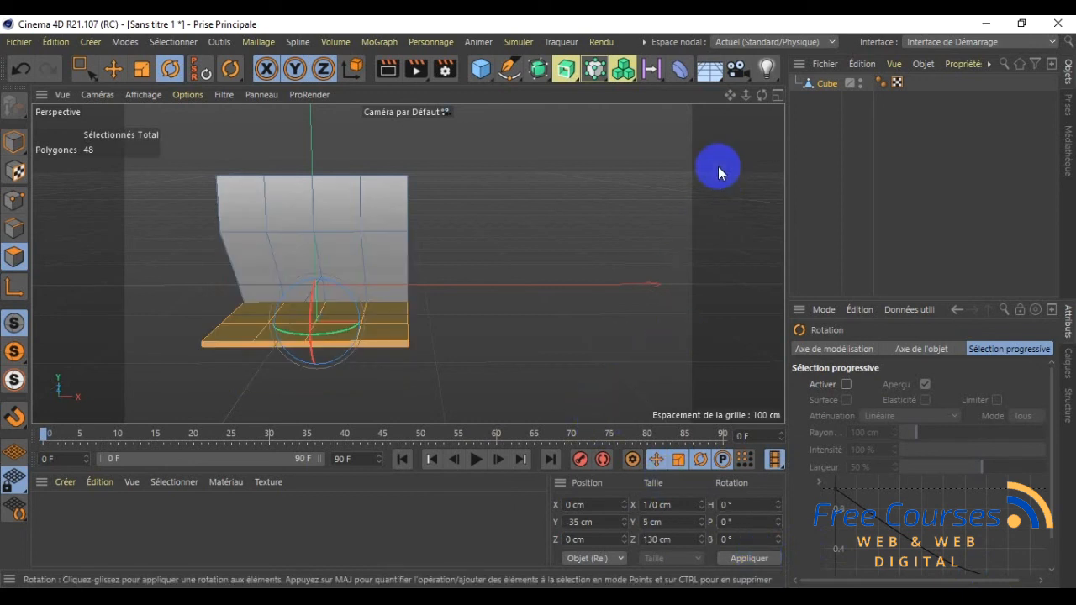
drag(762, 97, 538, 302)
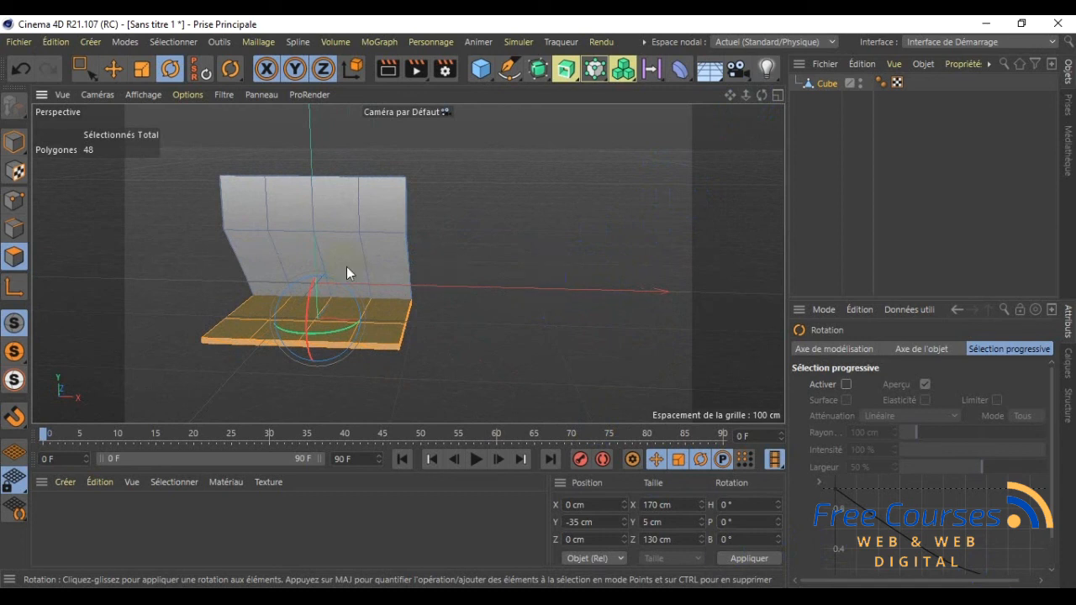
- Move the rotated lower polygons to Y 30 cm and Z -100 cm with the Move tool
click(220, 41)
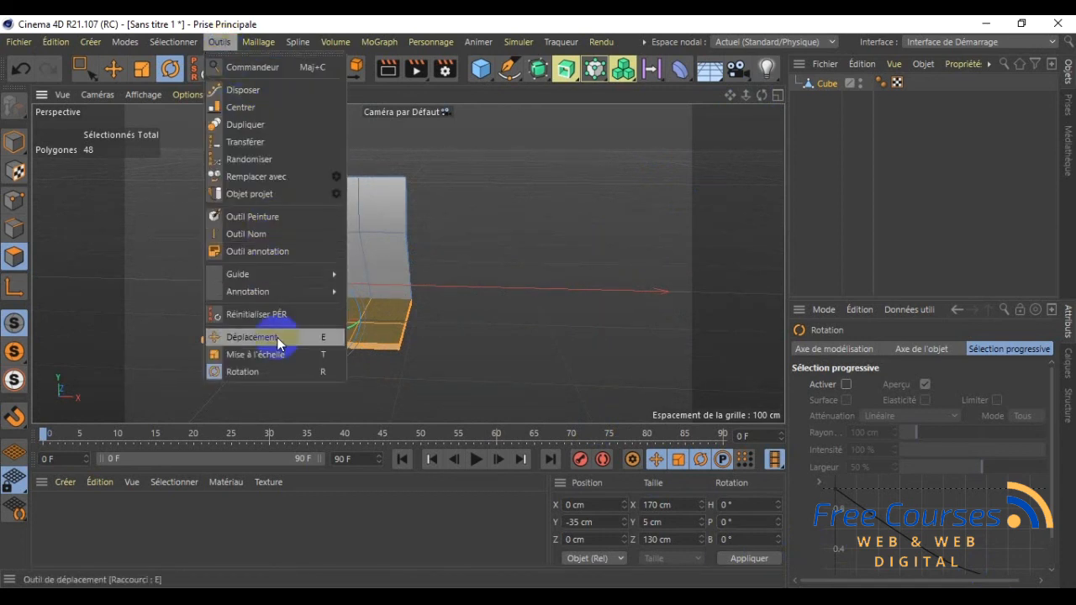
click(252, 338)
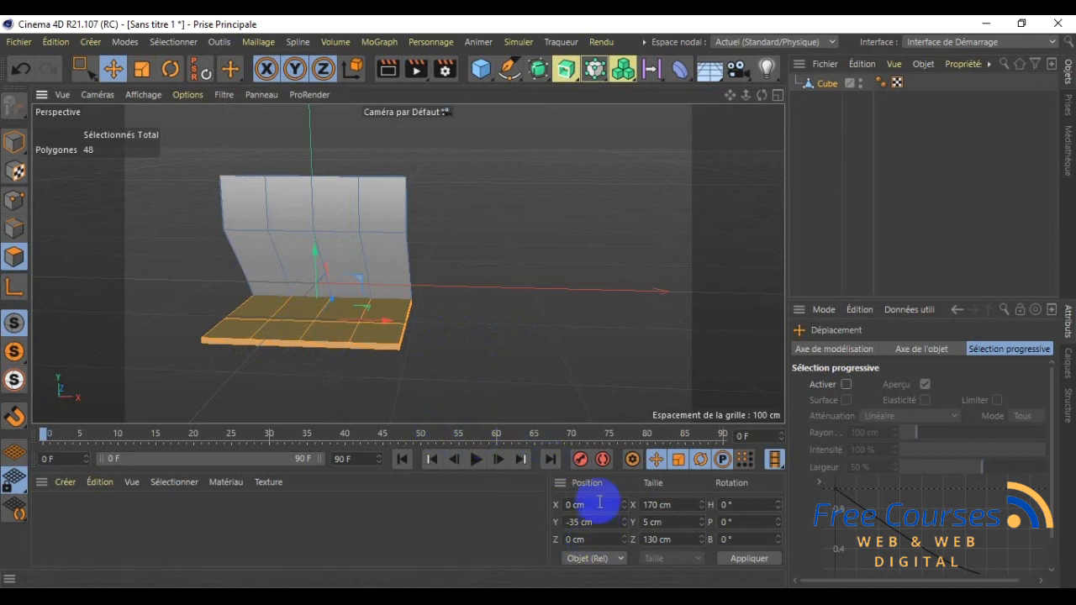
drag(604, 523, 565, 522)
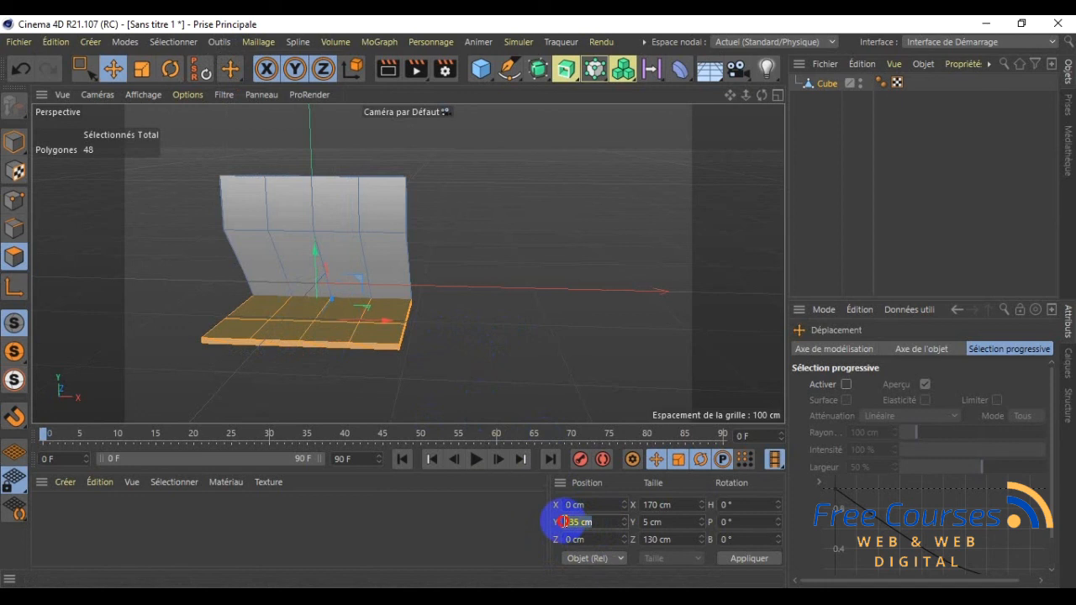
key(BackSpace)
text(30)
click(600, 542)
drag(600, 542, 557, 534)
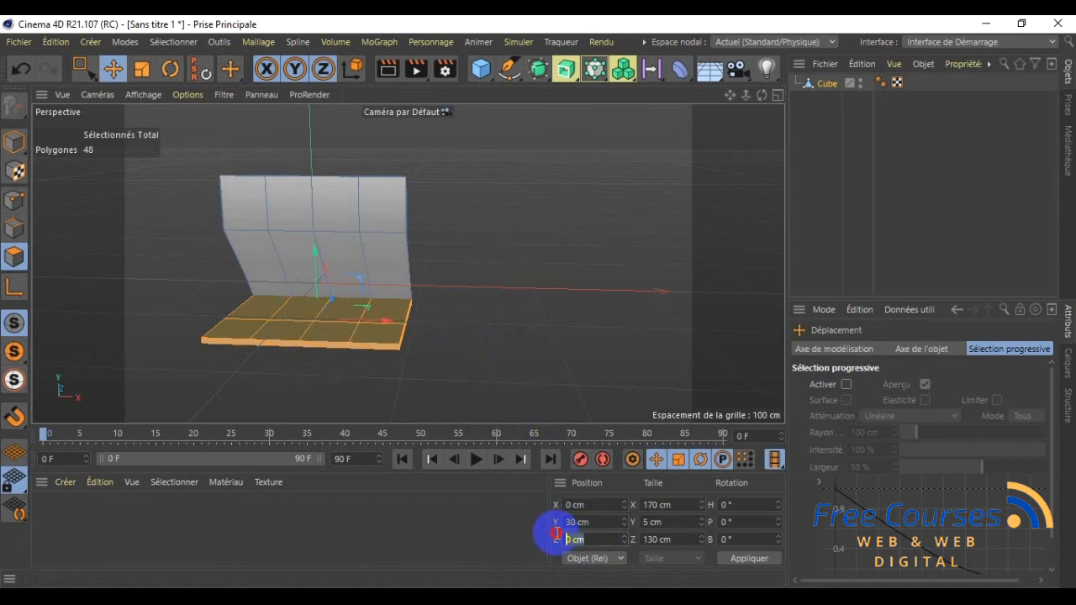
text(-100)
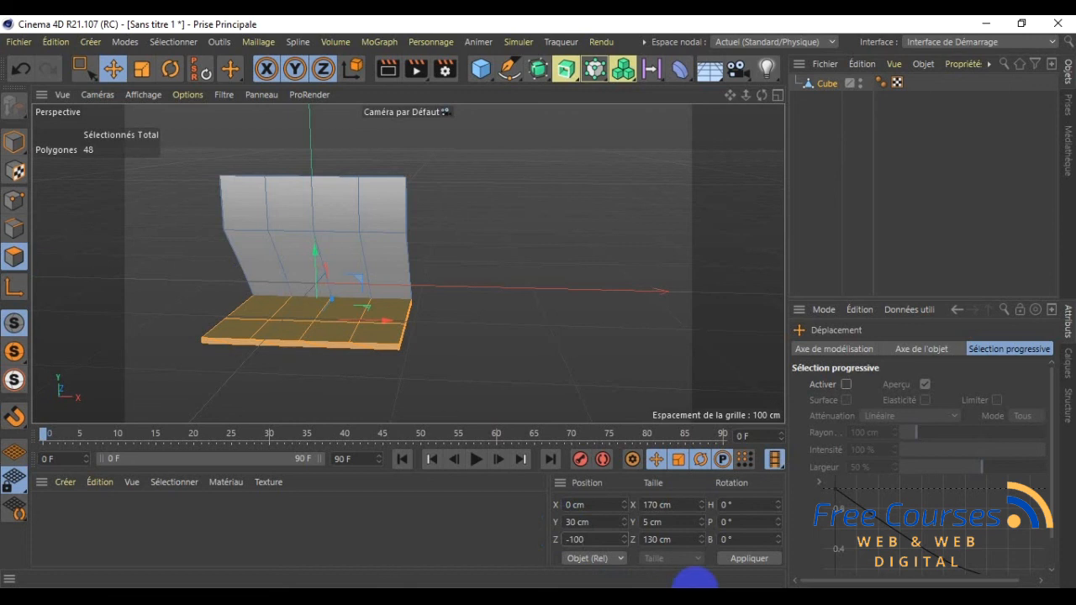
click(747, 559)
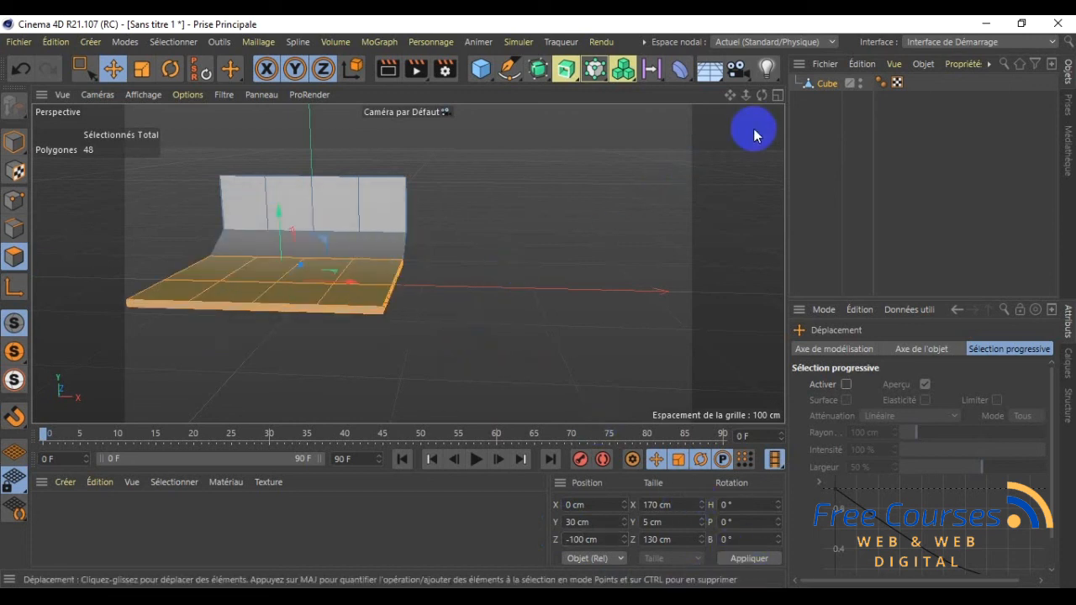
drag(763, 95, 539, 303)
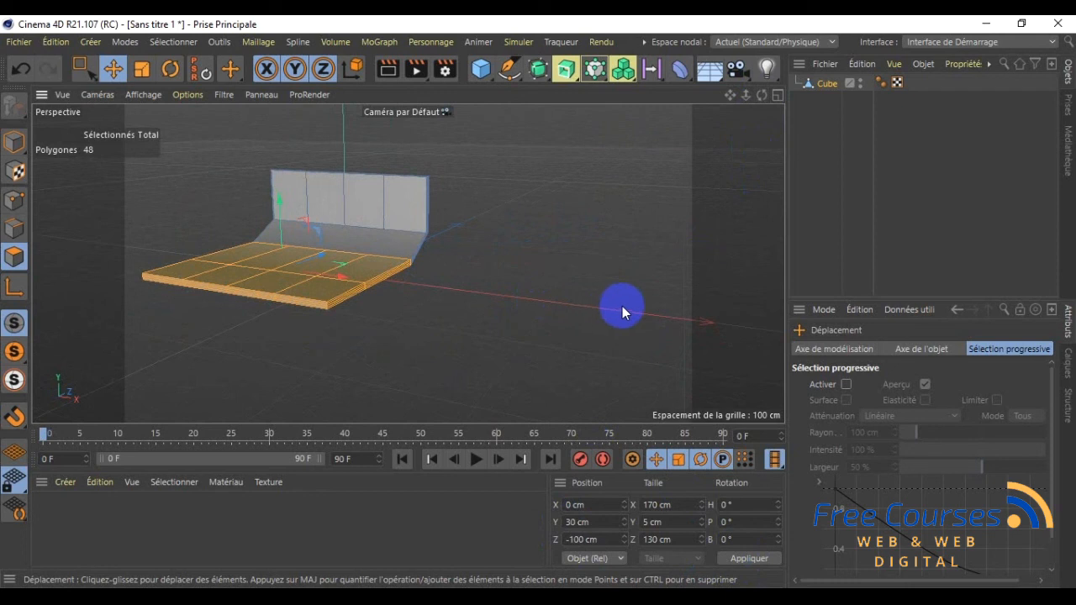
drag(730, 94, 539, 303)
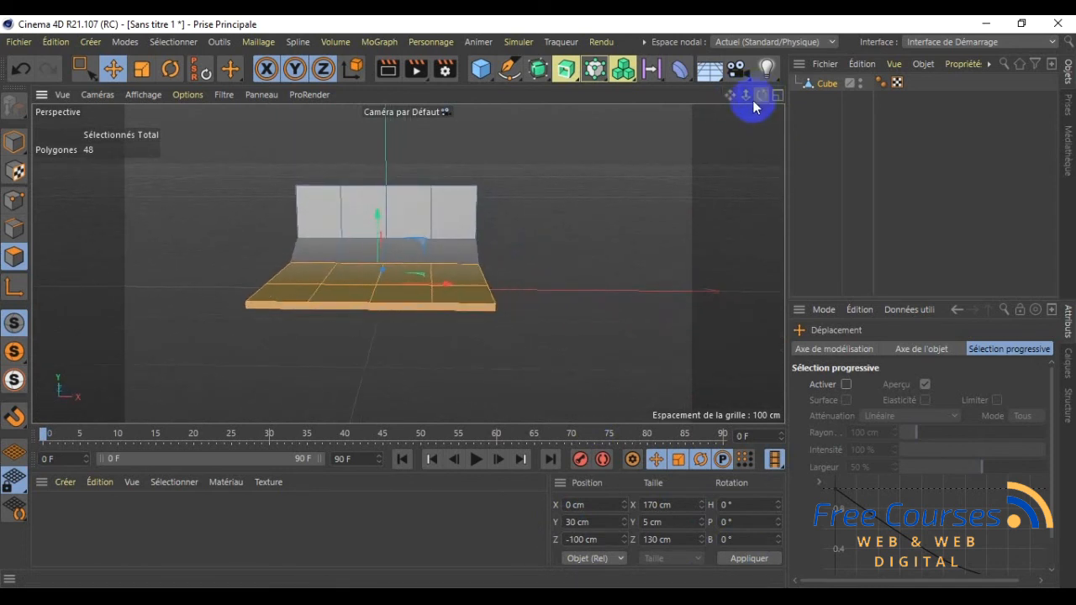
- With rectangle selection, select the upright polygons and add the sloping row just below them, including hidden ones
click(173, 42)
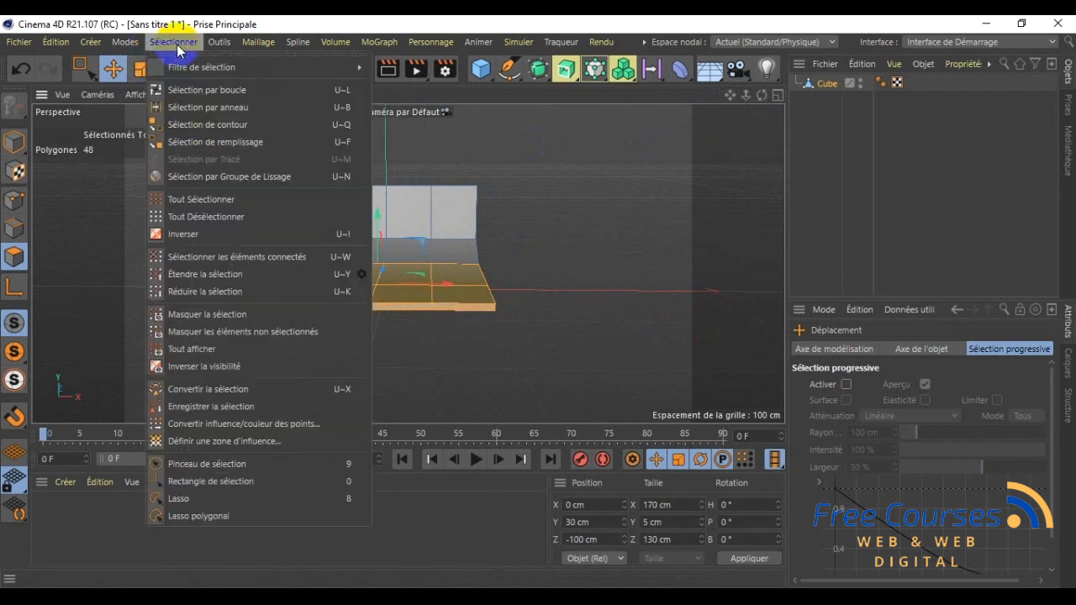
click(266, 482)
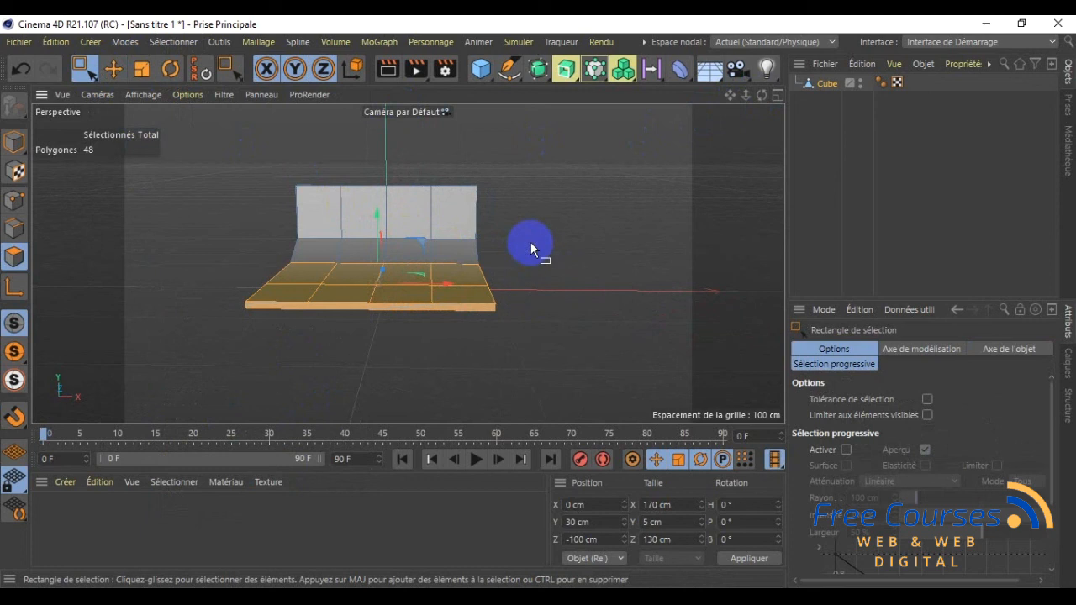
drag(545, 251, 272, 176)
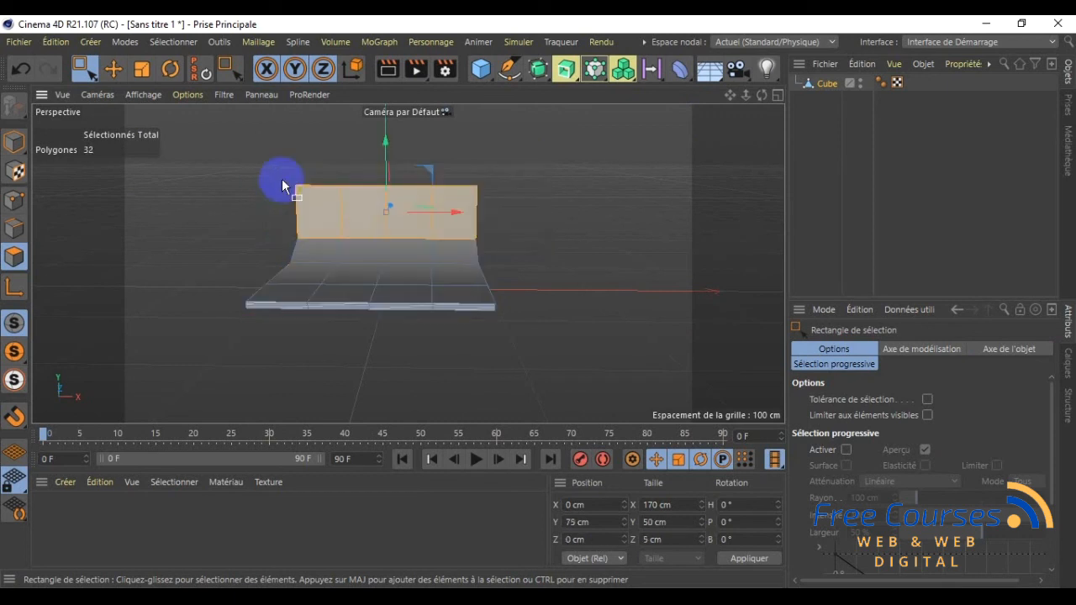
drag(541, 258, 505, 276)
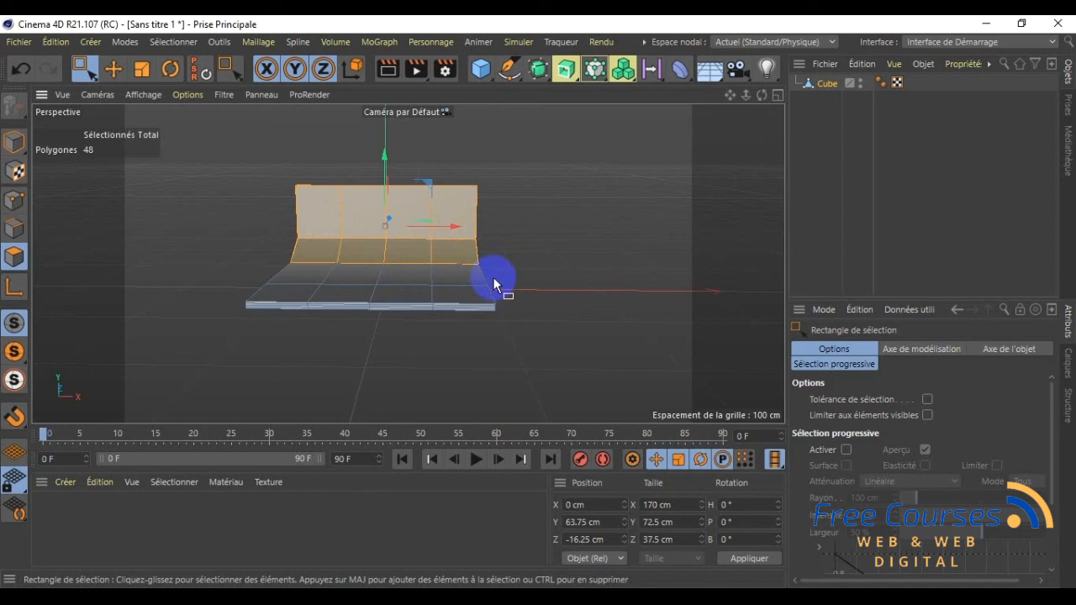
- Narrow the selected upper polygons to an X size of 150 cm with the Scale tool
click(220, 42)
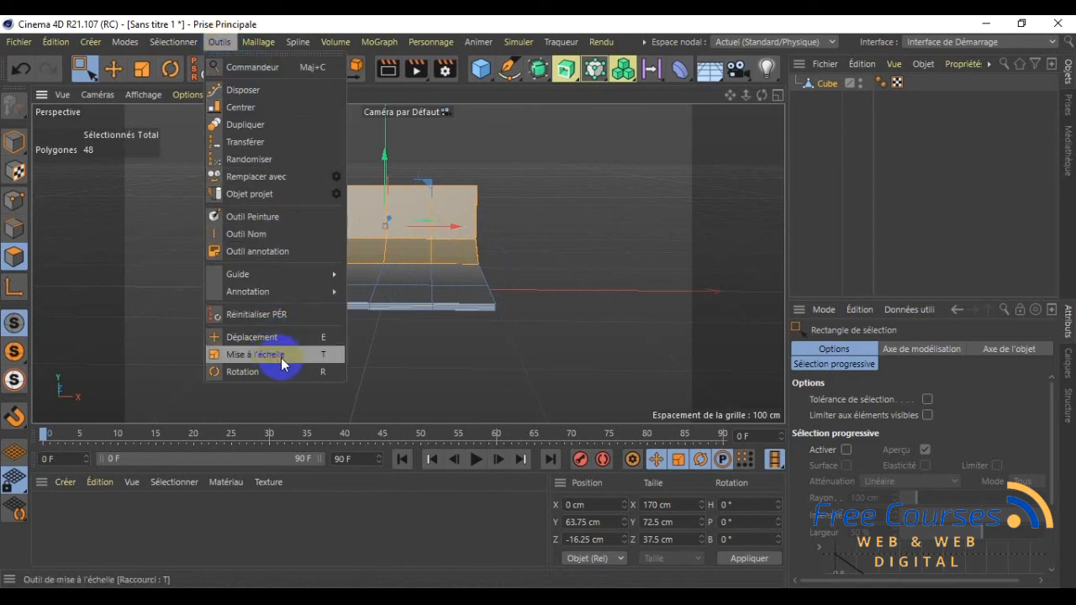
click(254, 355)
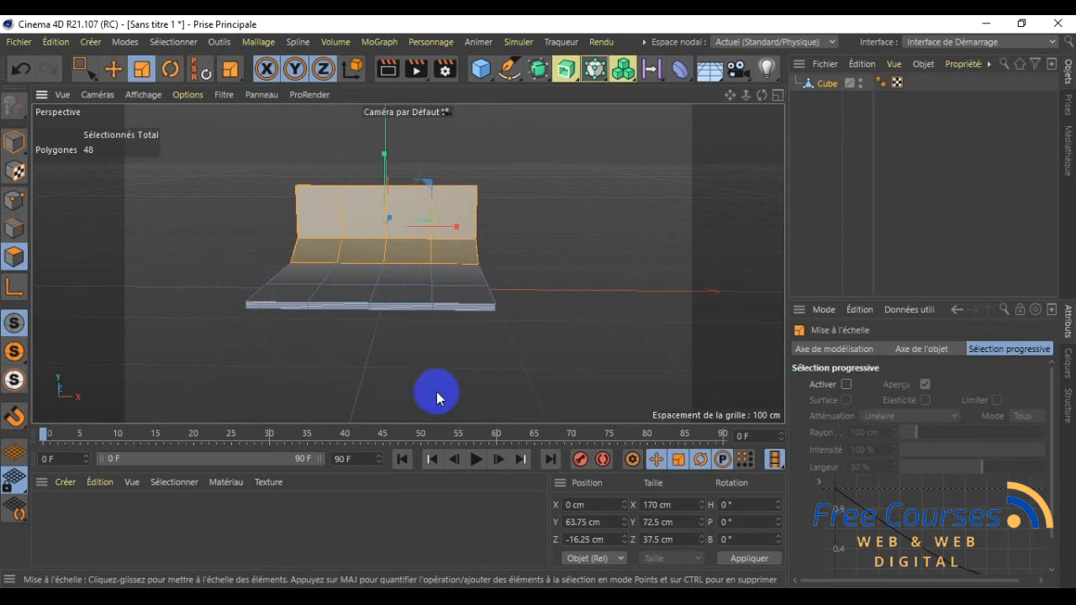
drag(679, 507, 629, 506)
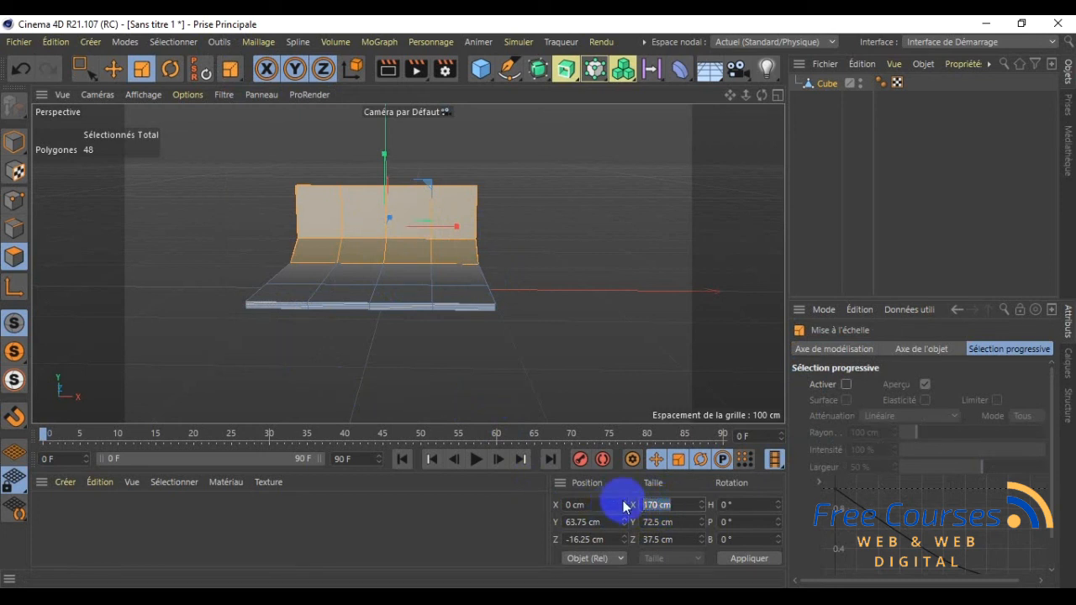
text(150)
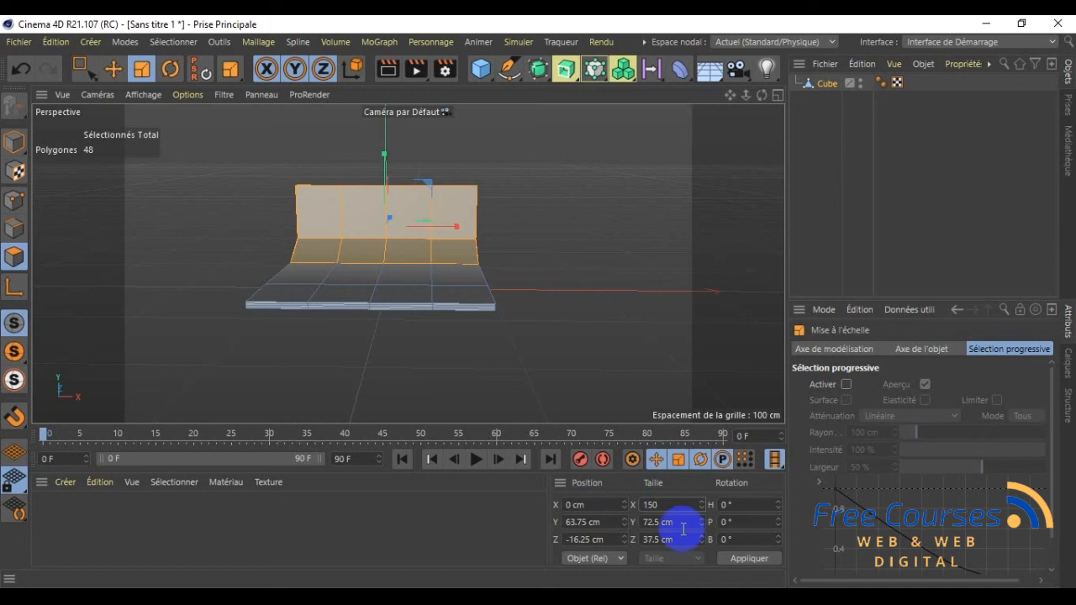
click(741, 559)
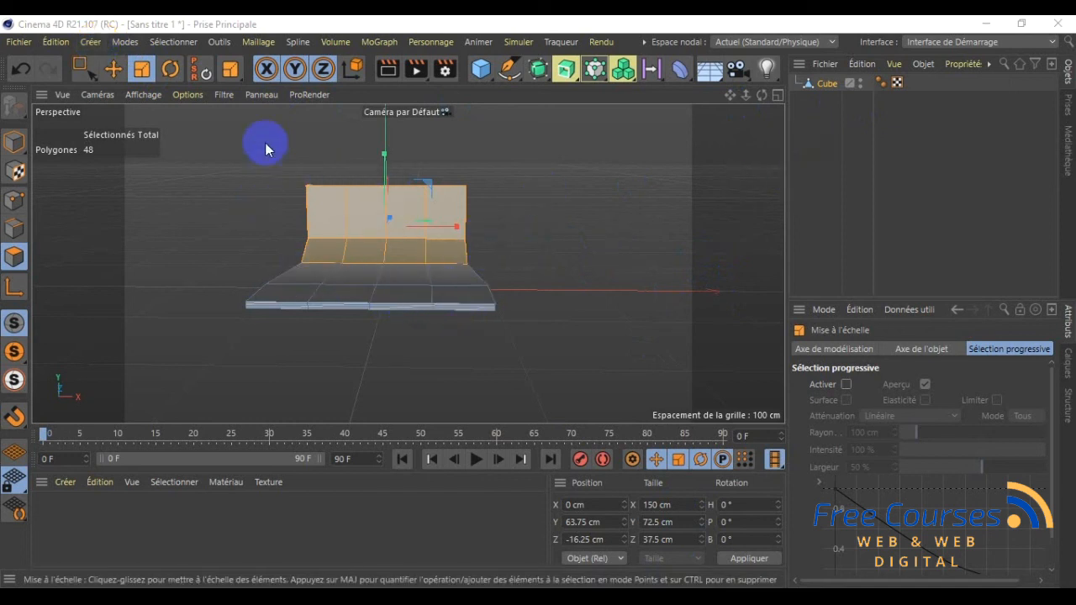
- Add a Subdivision Surface generator, nest the Cube under it to smooth the foot, and deselect everything
click(89, 41)
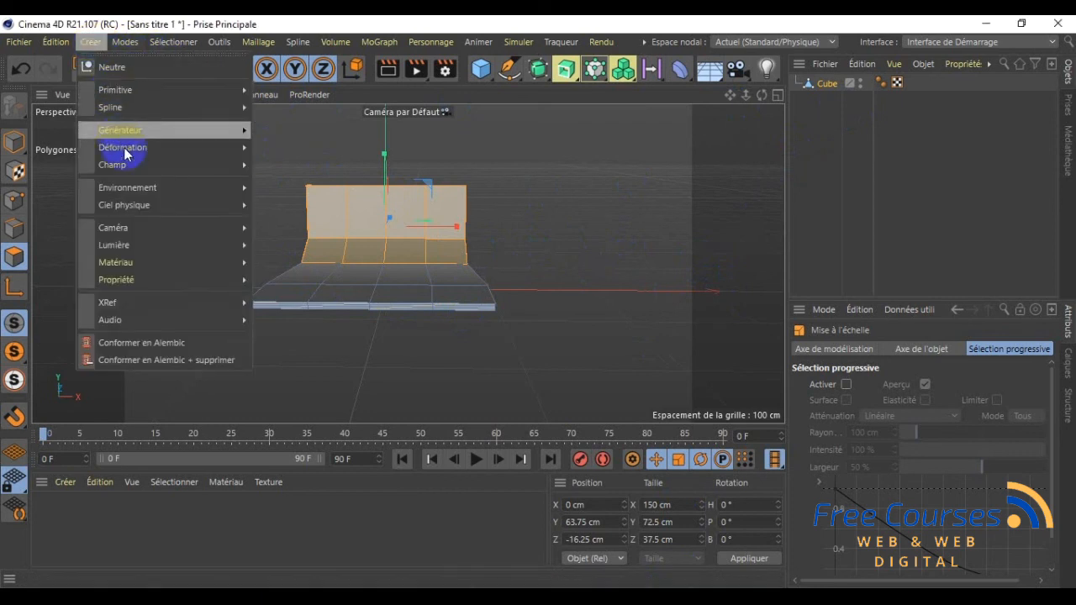
mouse_move(142, 136)
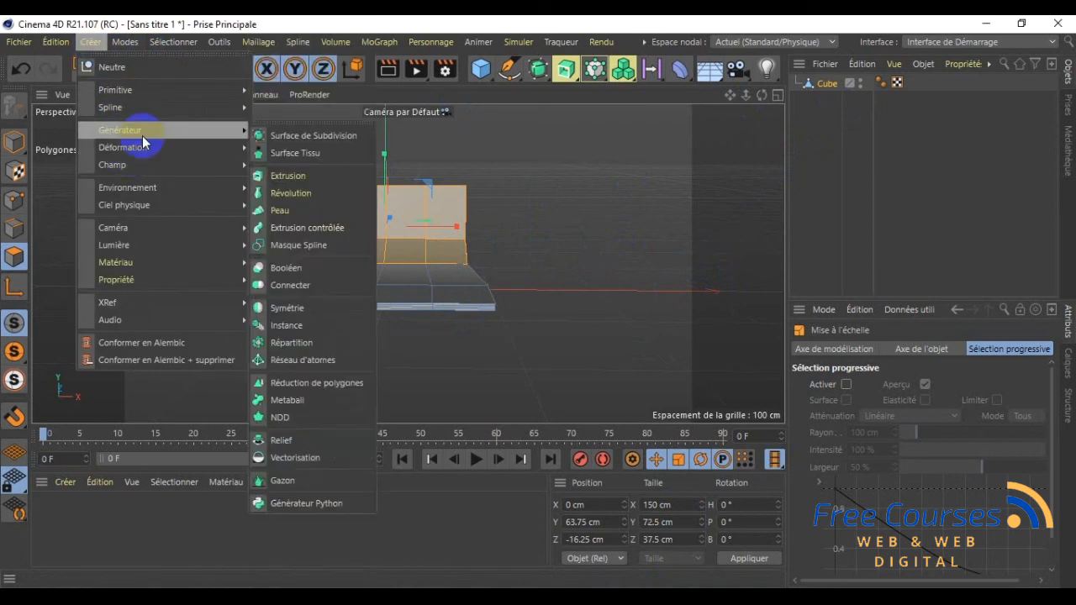
alt+click(327, 137)
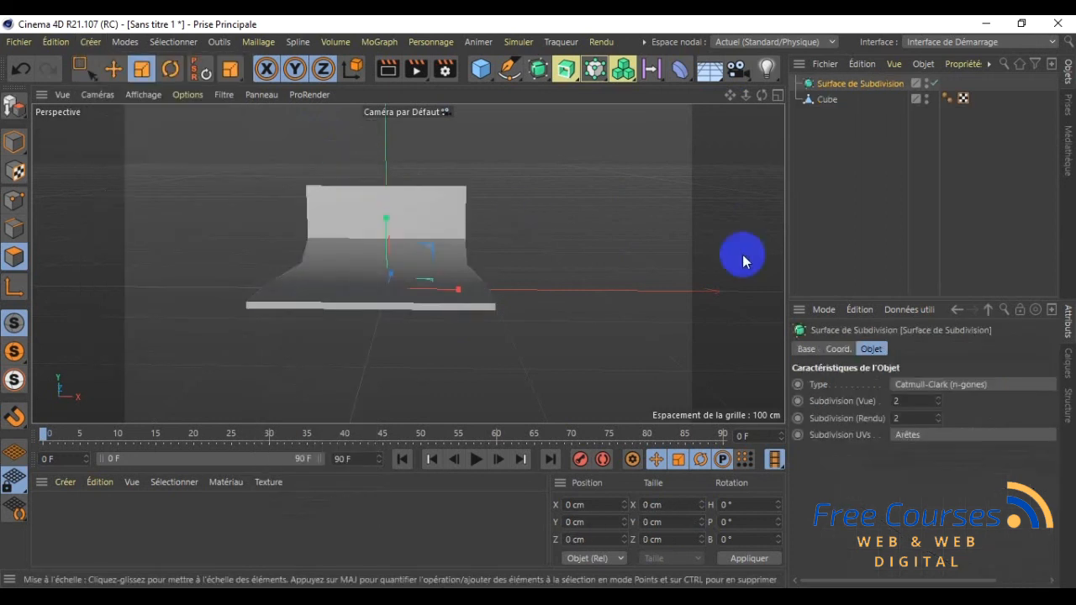
click(828, 101)
drag(828, 102, 830, 85)
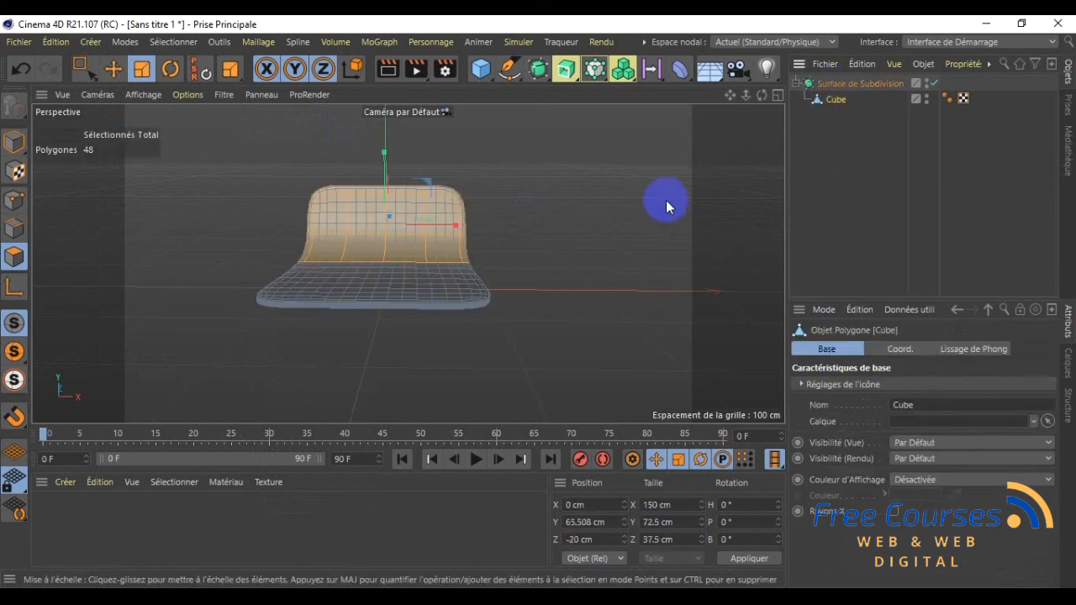
click(617, 255)
click(742, 151)
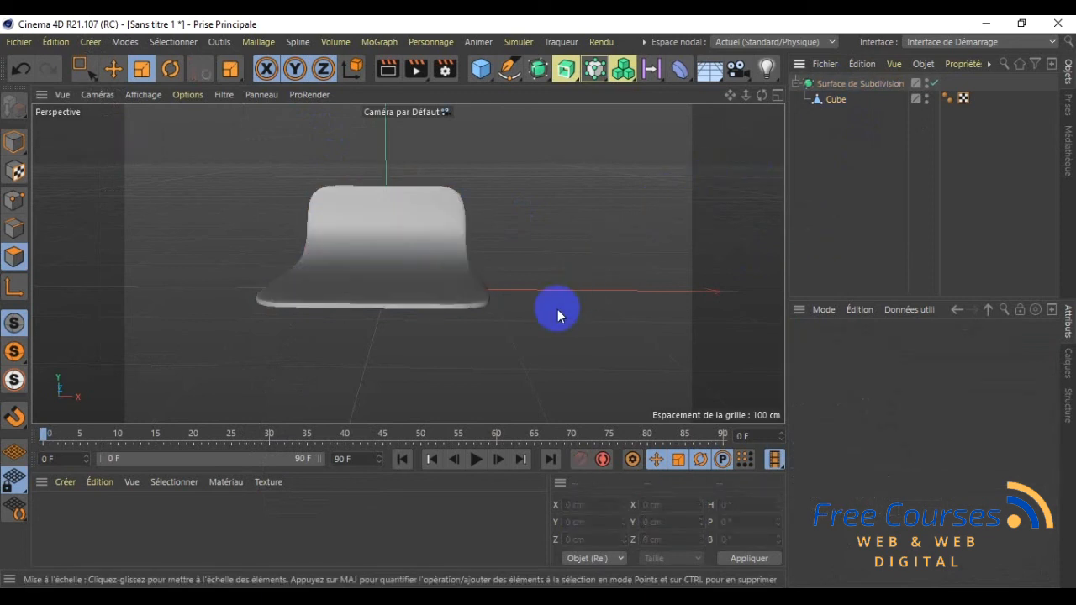
- Rename the Subdivision Surface object to Pied
scroll(558, 309, down, 5)
drag(730, 96, 539, 311)
drag(761, 97, 538, 302)
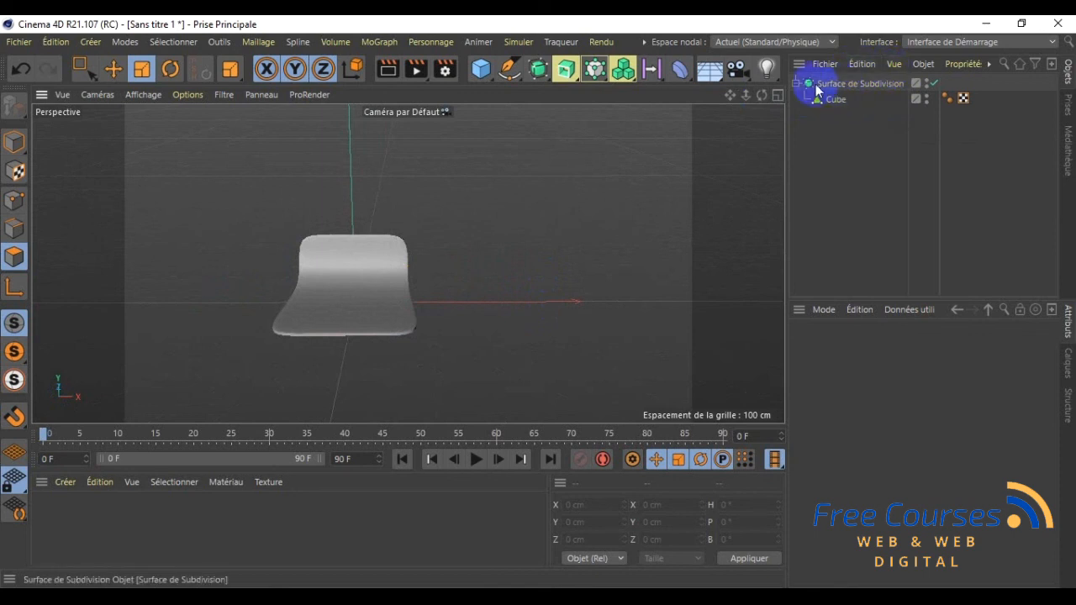
double_click(849, 84)
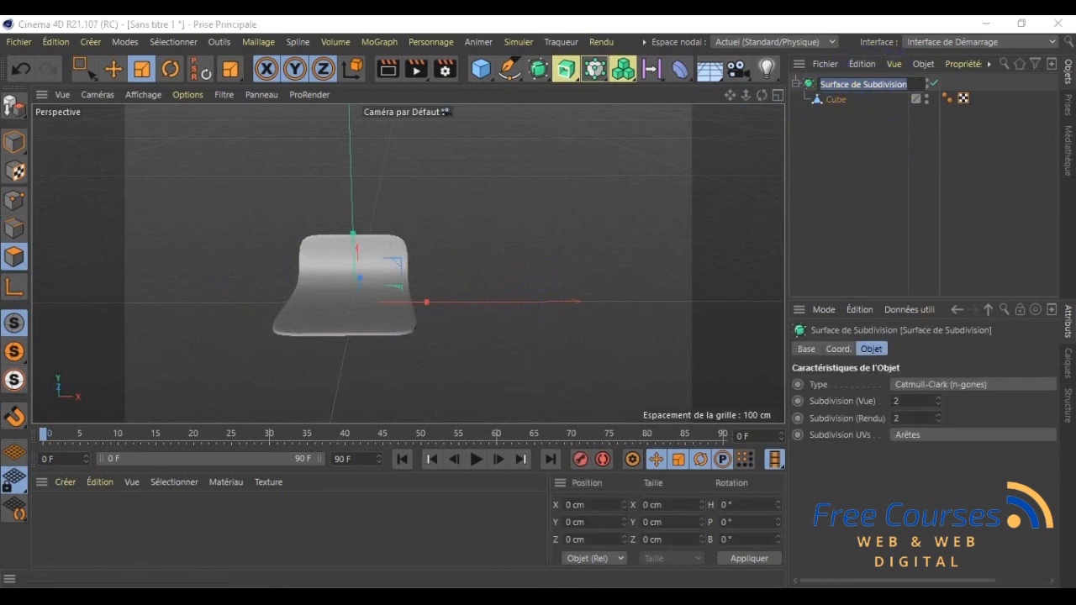
key(BackSpace)
text(Pied)
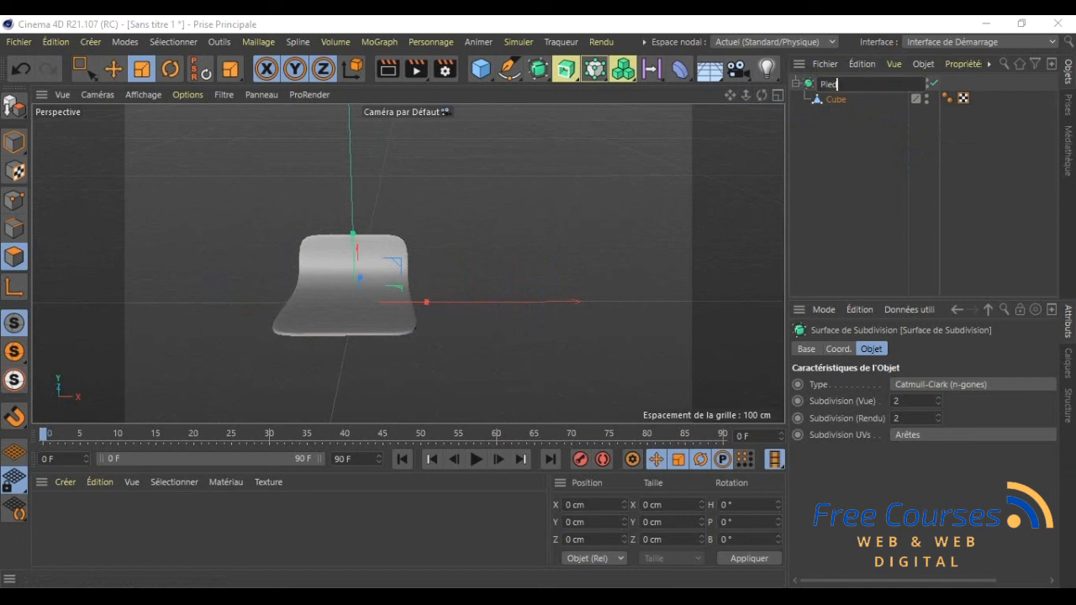
key(Return)
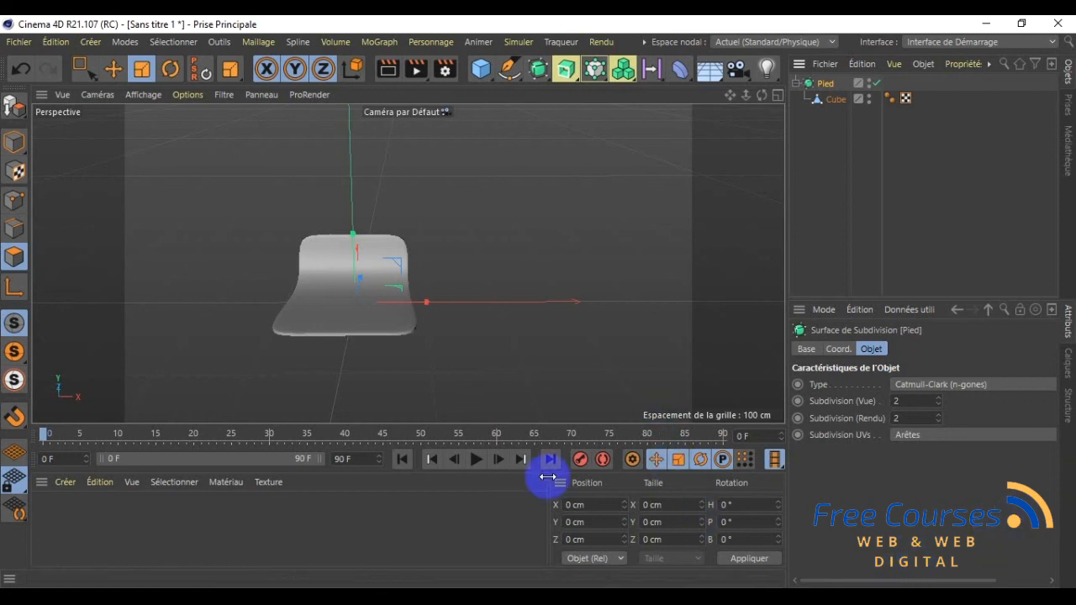
- Inspect the smoothed foot from another angle and hide the Cube nested under Pied
drag(761, 95, 539, 301)
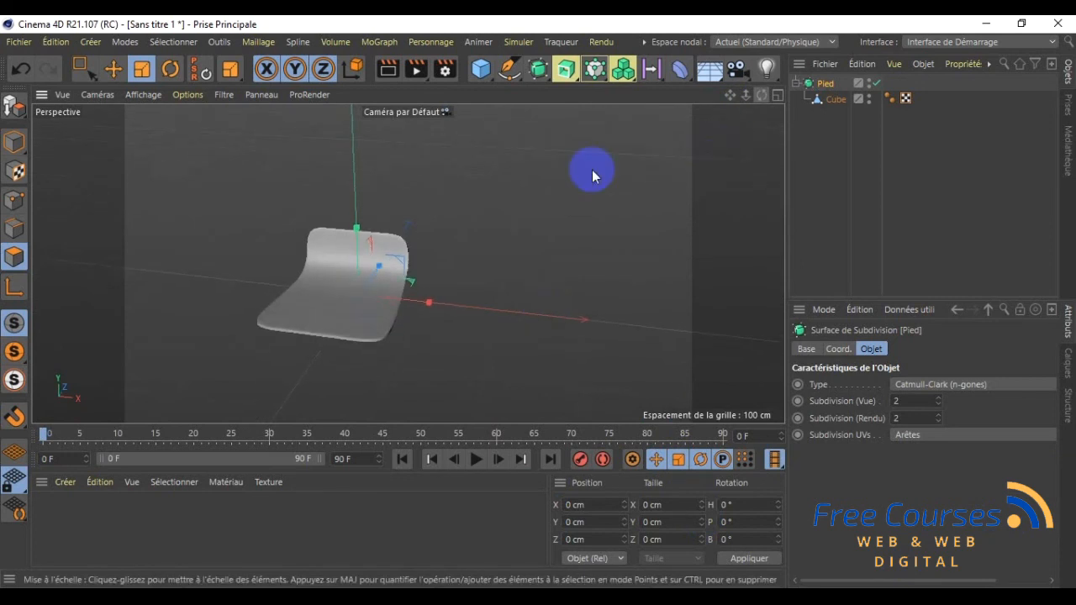
click(871, 96)
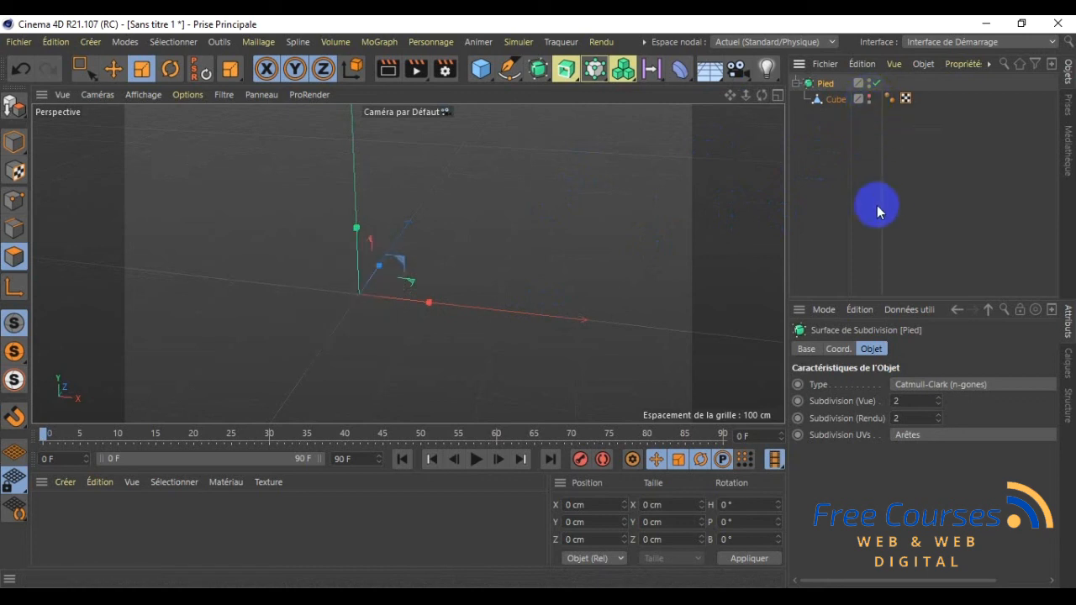
click(872, 101)
click(872, 97)
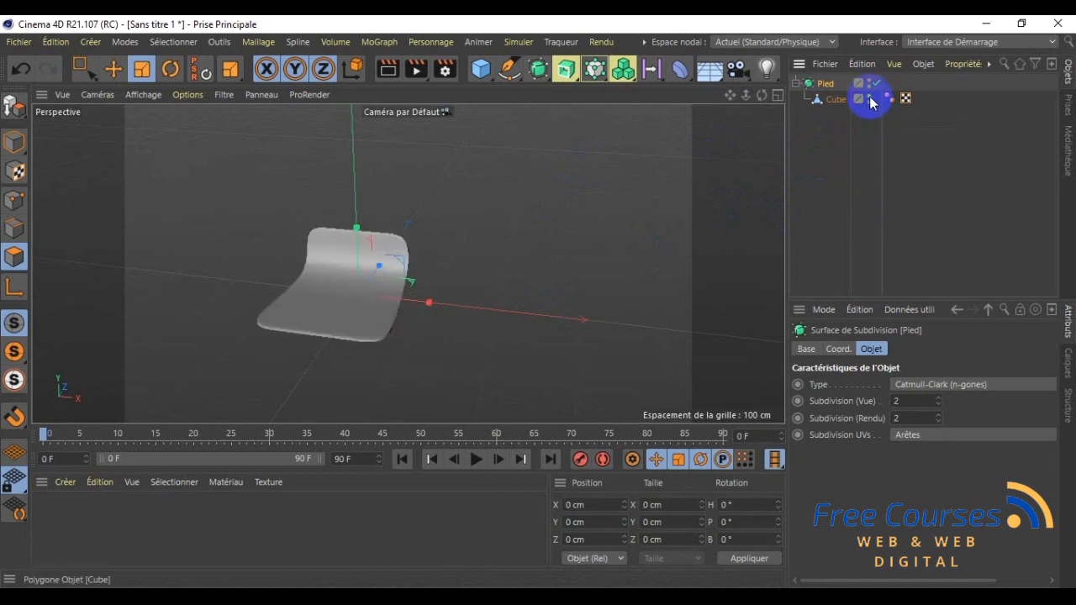
click(870, 100)
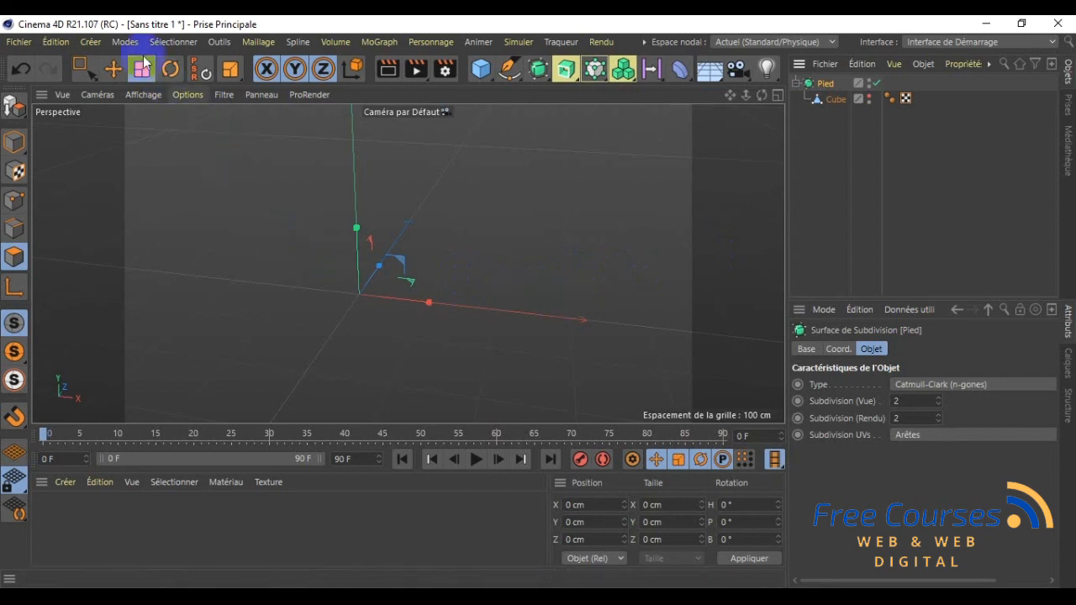
- Create a Rectangle spline and set its width to 560 cm and its height to 455 cm
click(95, 44)
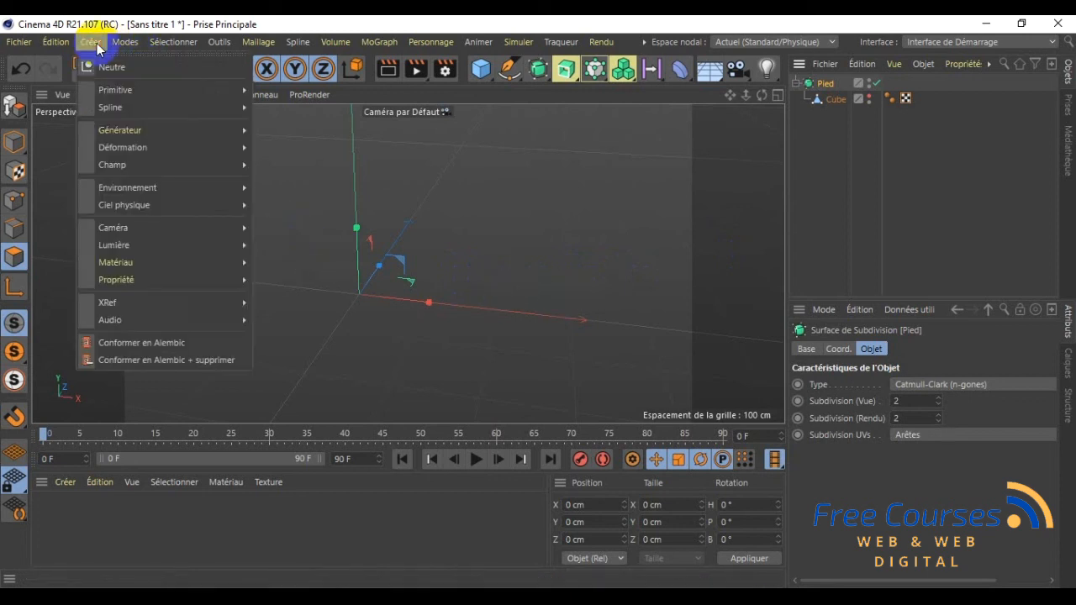
mouse_move(118, 107)
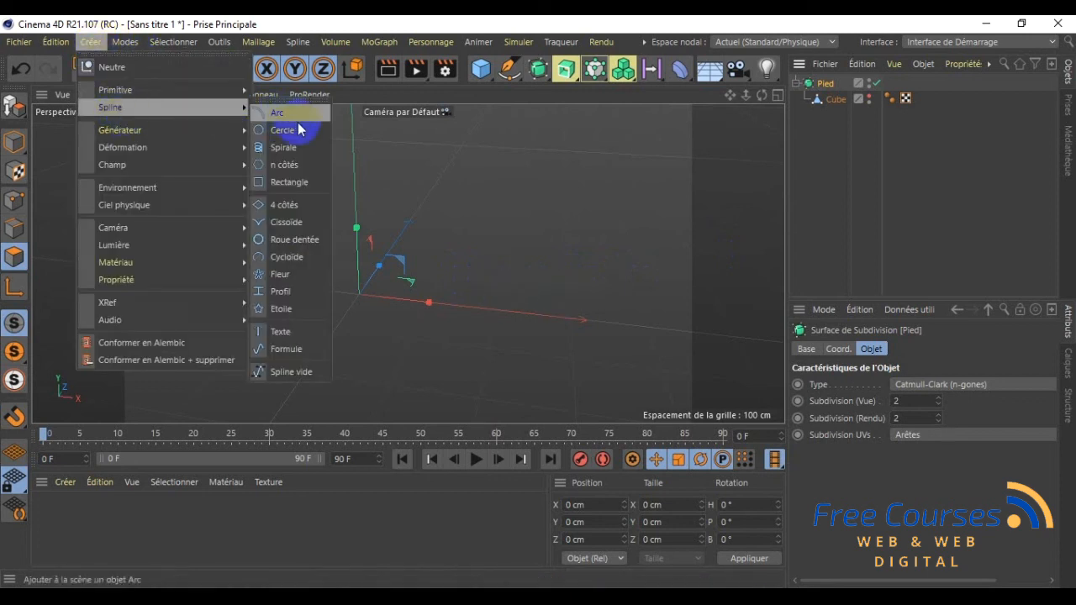
click(301, 184)
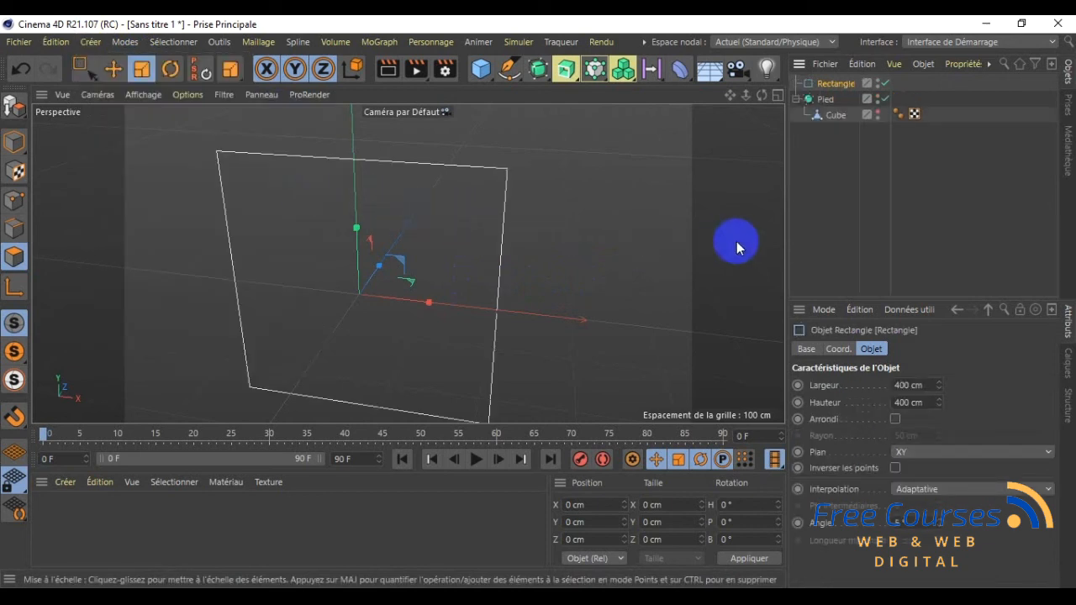
click(906, 385)
double_click(897, 385)
text(560)
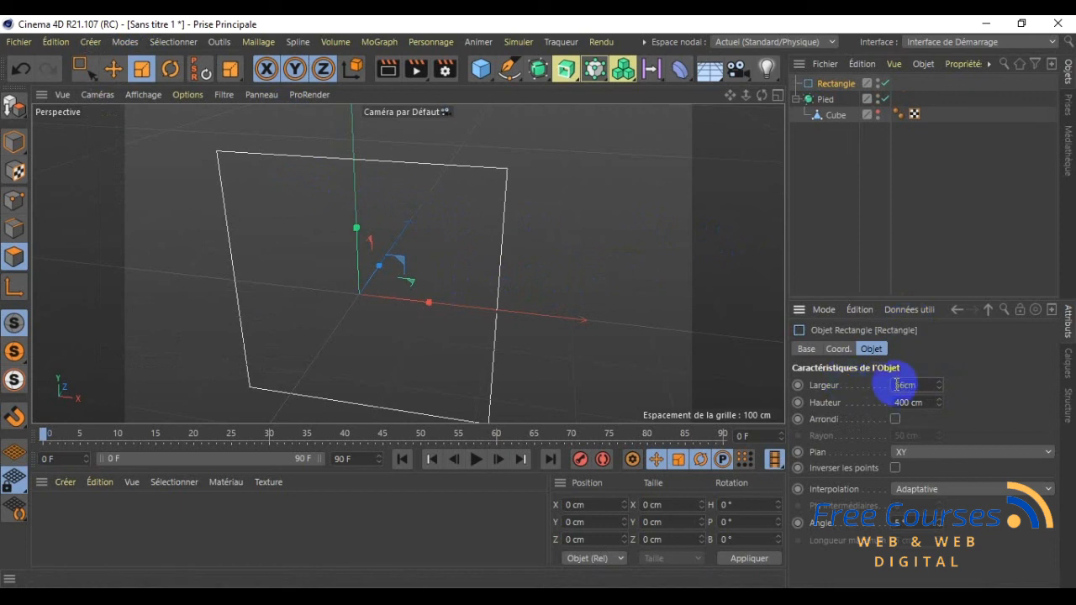
key(Tab)
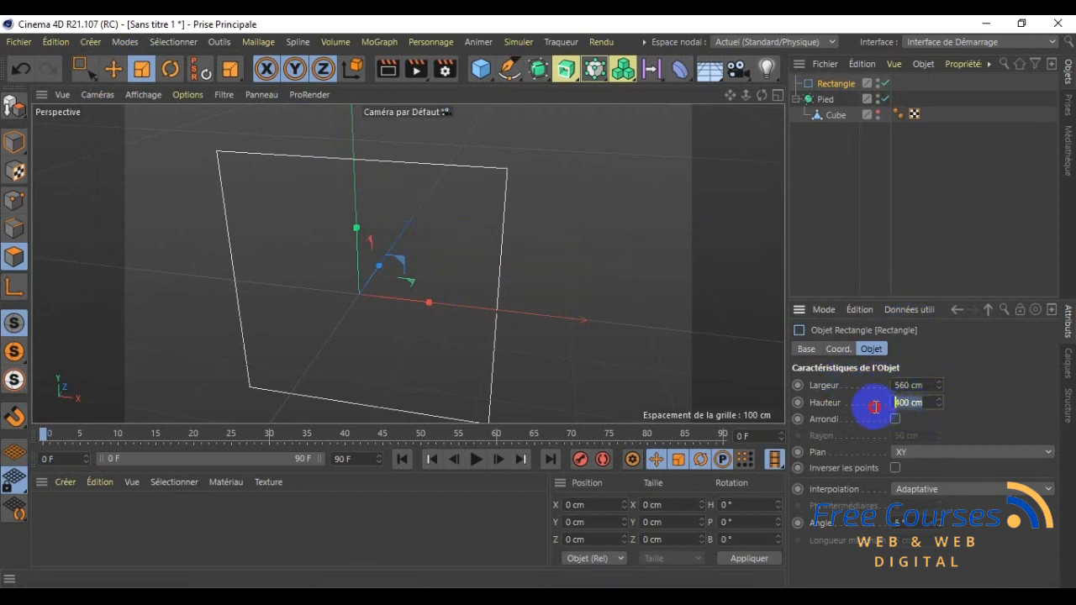
text(455)
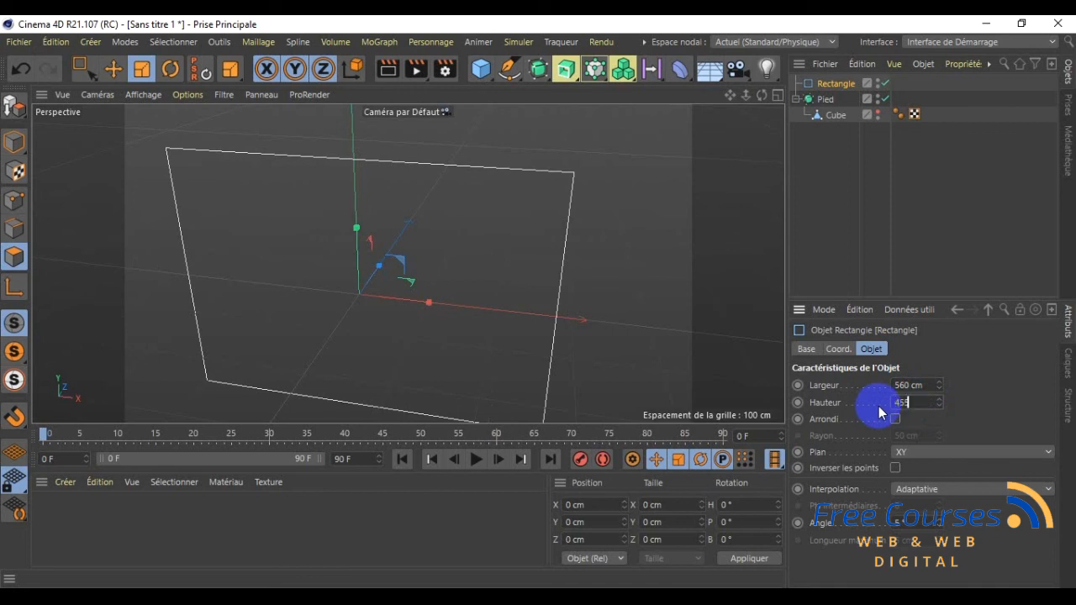
key(Return)
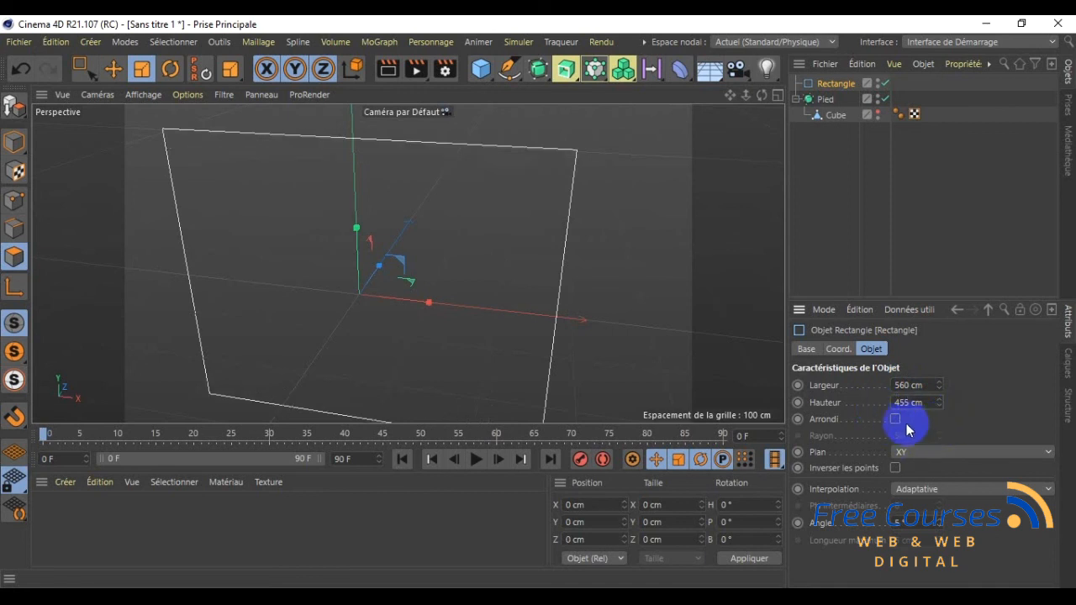
- Round the rectangle's corners with a radius of 20 cm
click(895, 418)
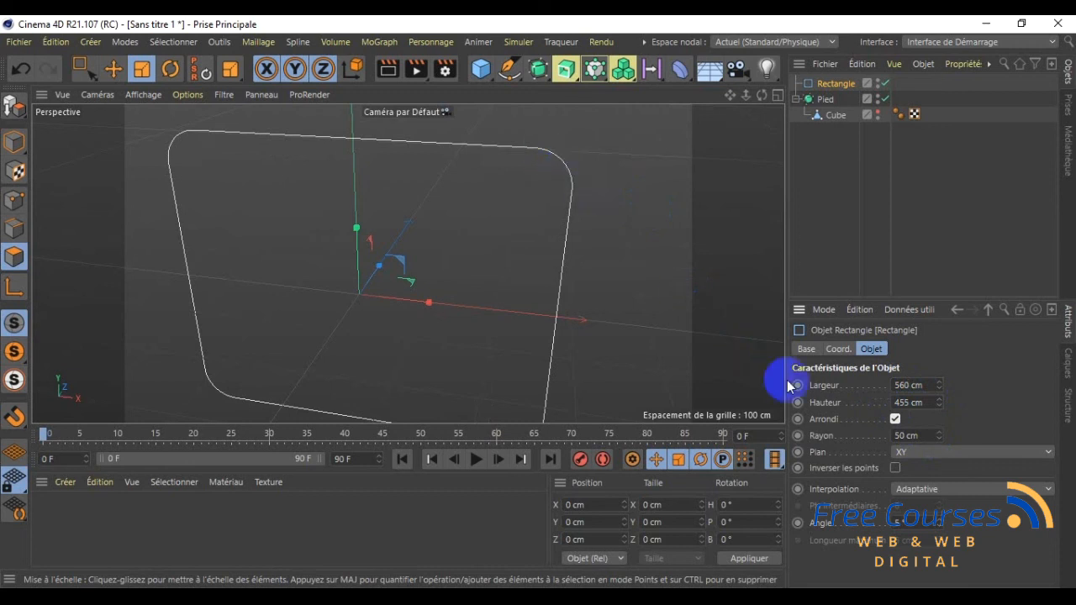
click(906, 435)
text(20)
key(Return)
scroll(600, 268, down, 3)
drag(727, 98, 539, 302)
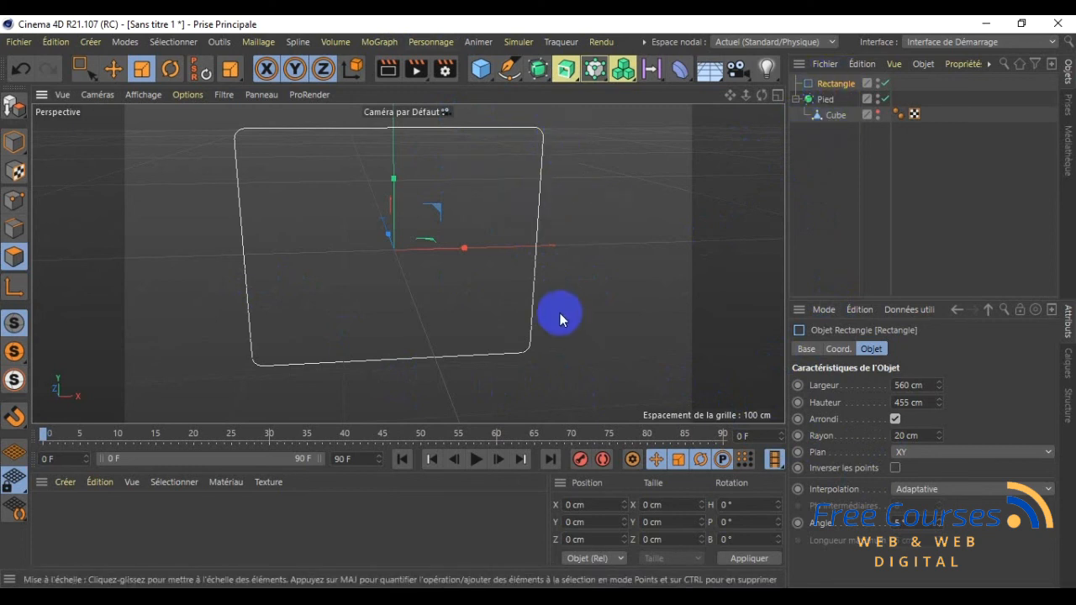
- Add an Extrusion generator to the scene and leave it selected with its object settings shown
click(92, 42)
mouse_move(117, 136)
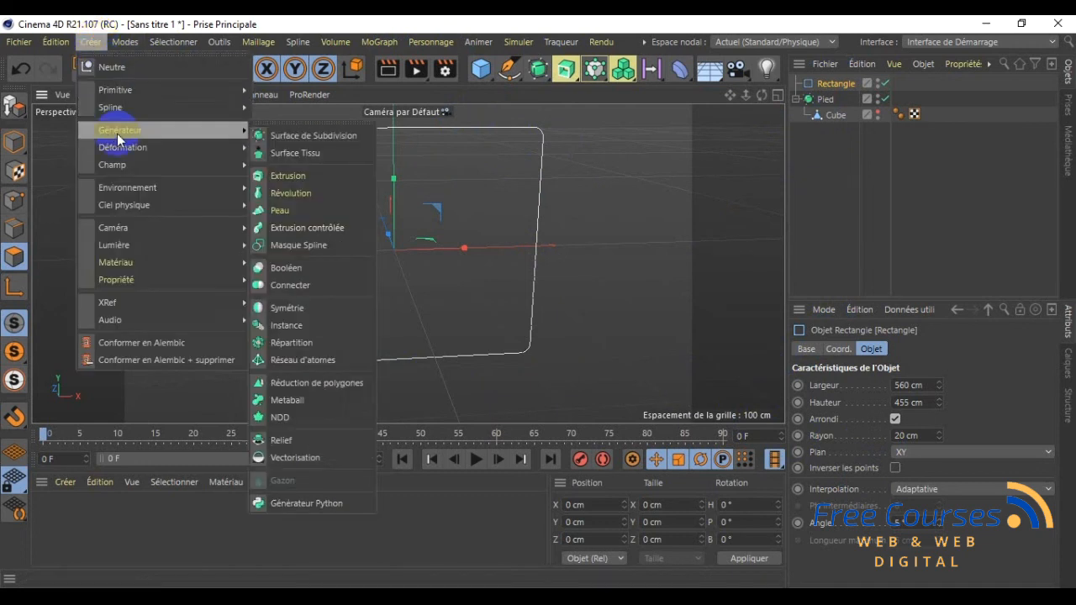
click(294, 177)
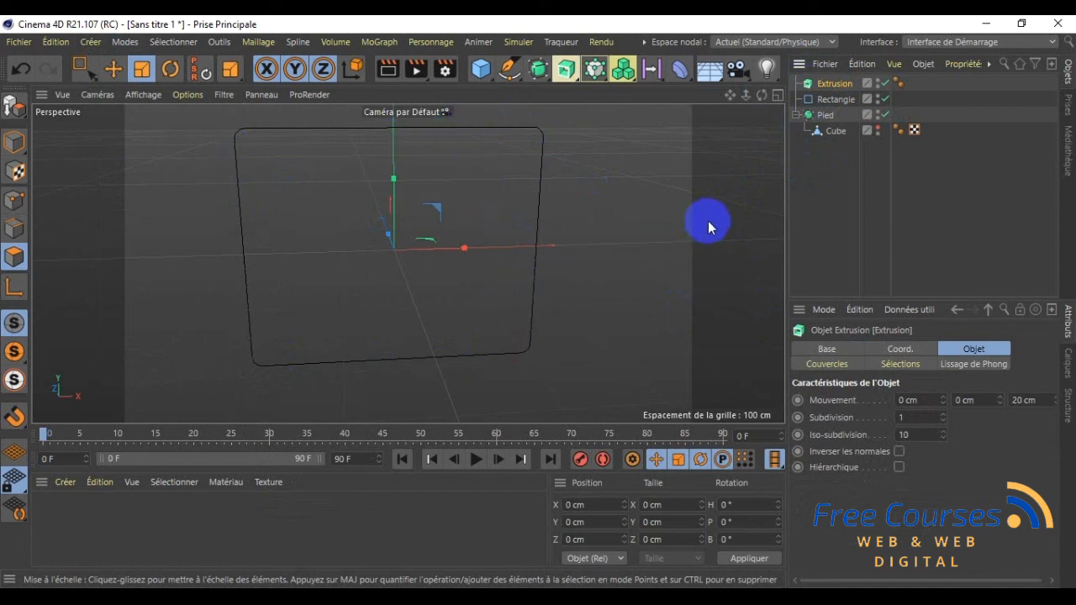
click(832, 100)
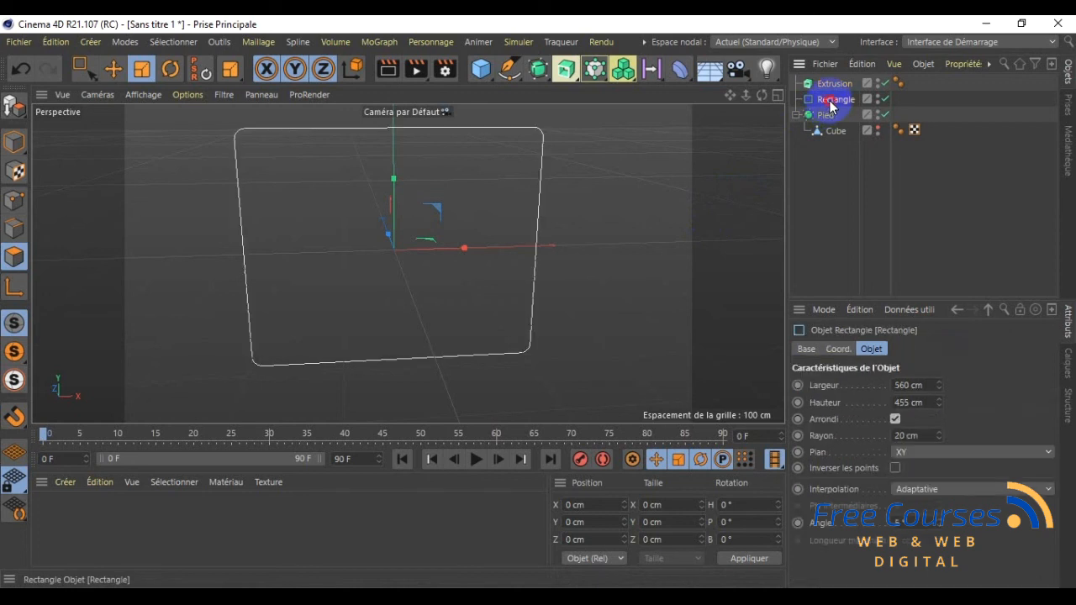
click(835, 84)
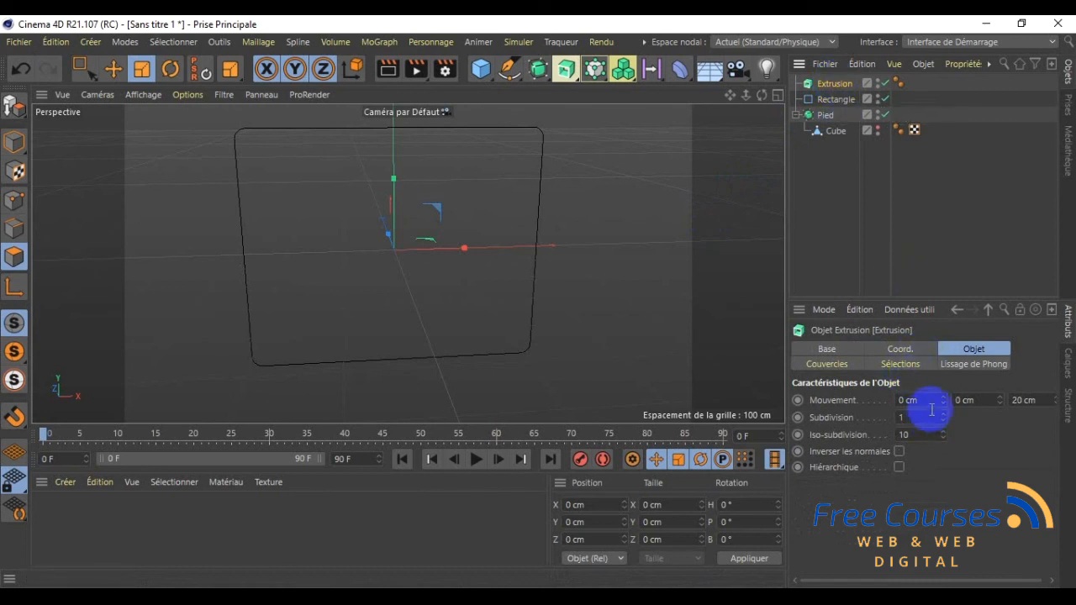
- Set the Extrusion's depth movement to 30 cm and nest the rounded Rectangle spline under it
double_click(1018, 401)
text(30)
key(Return)
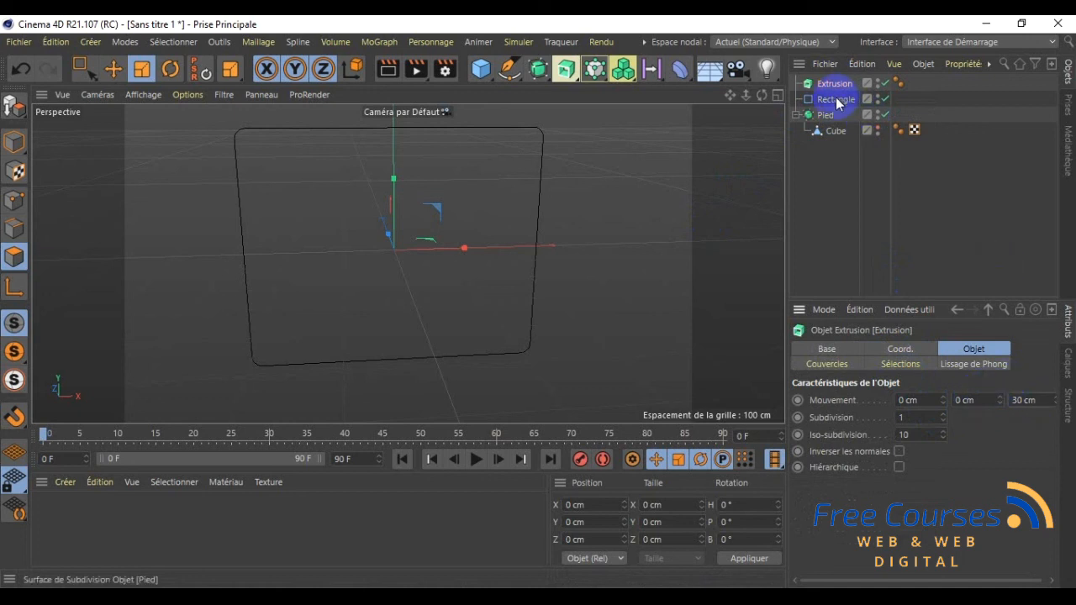
drag(835, 104, 835, 88)
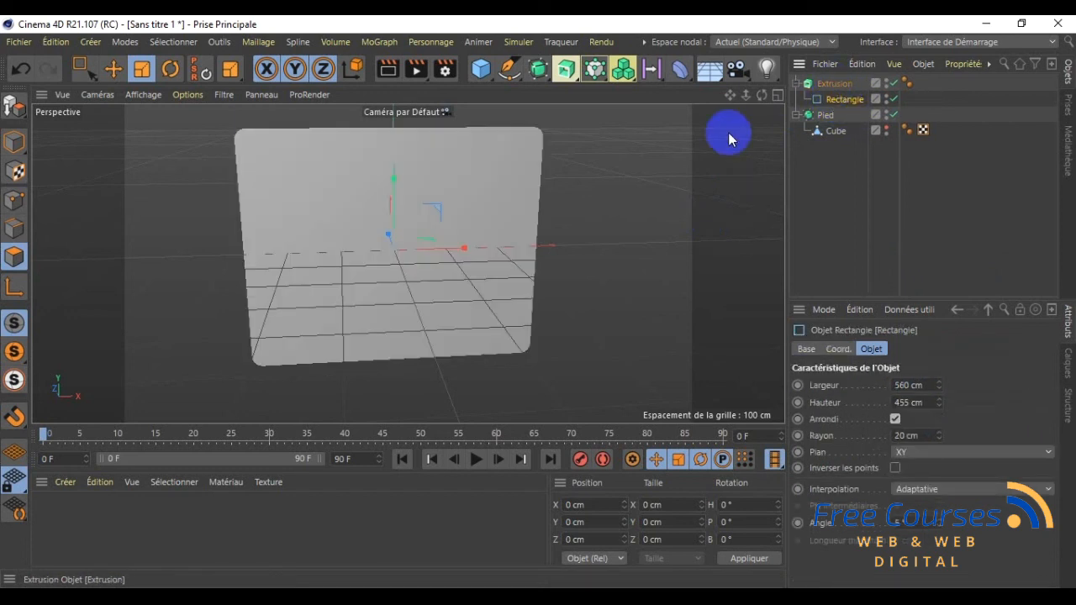
drag(765, 101, 539, 301)
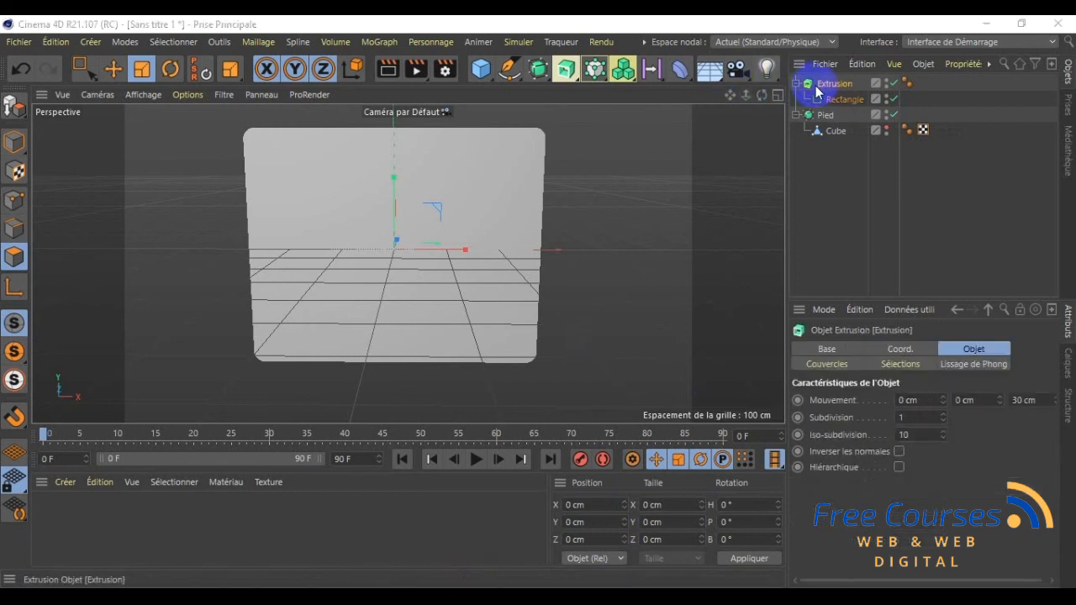
click(817, 86)
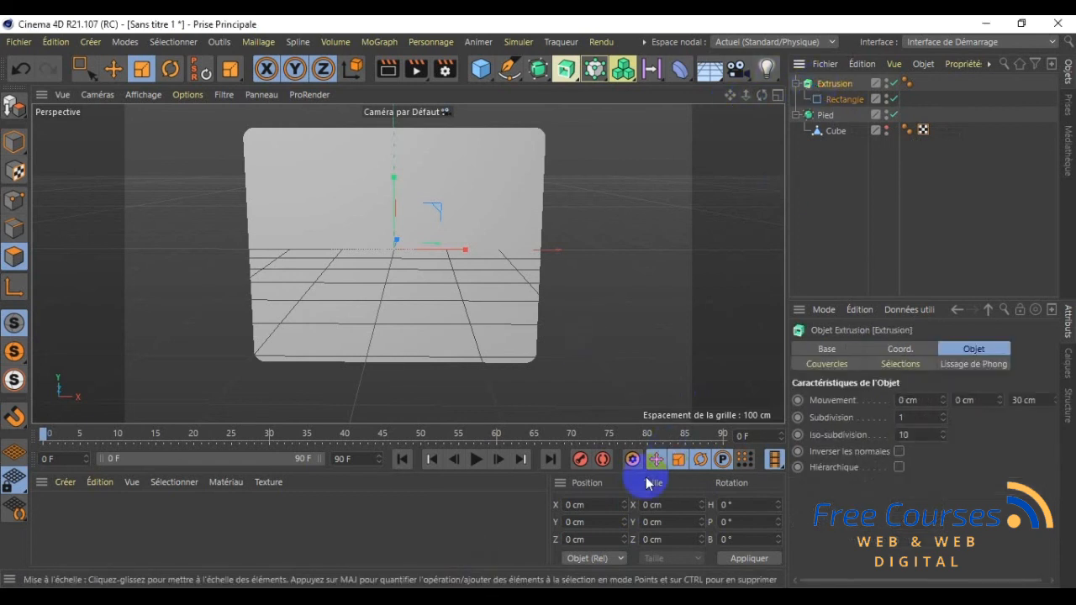
click(838, 100)
click(837, 84)
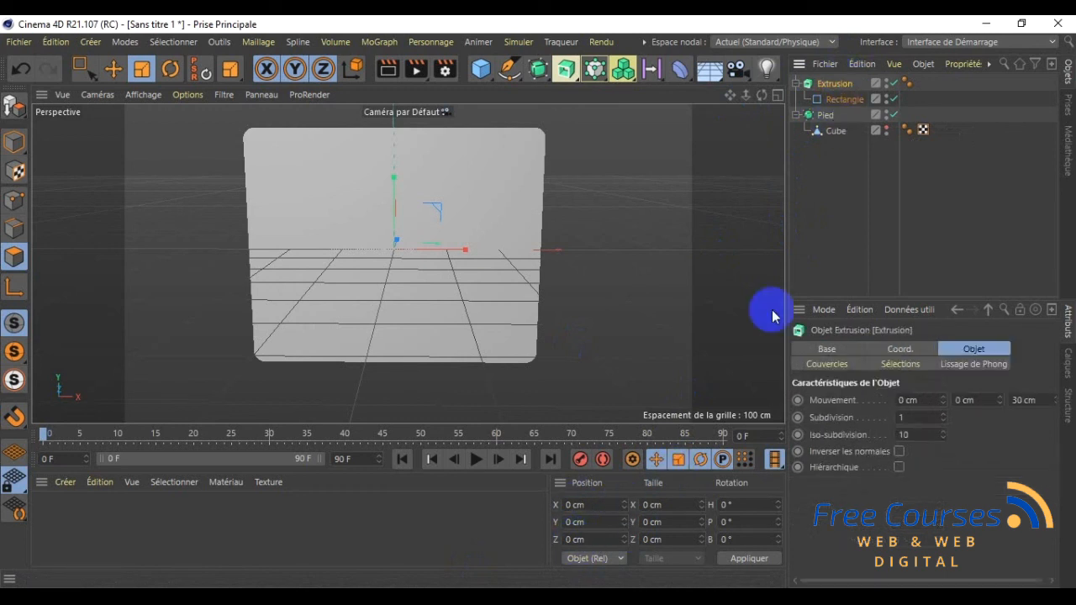
click(847, 101)
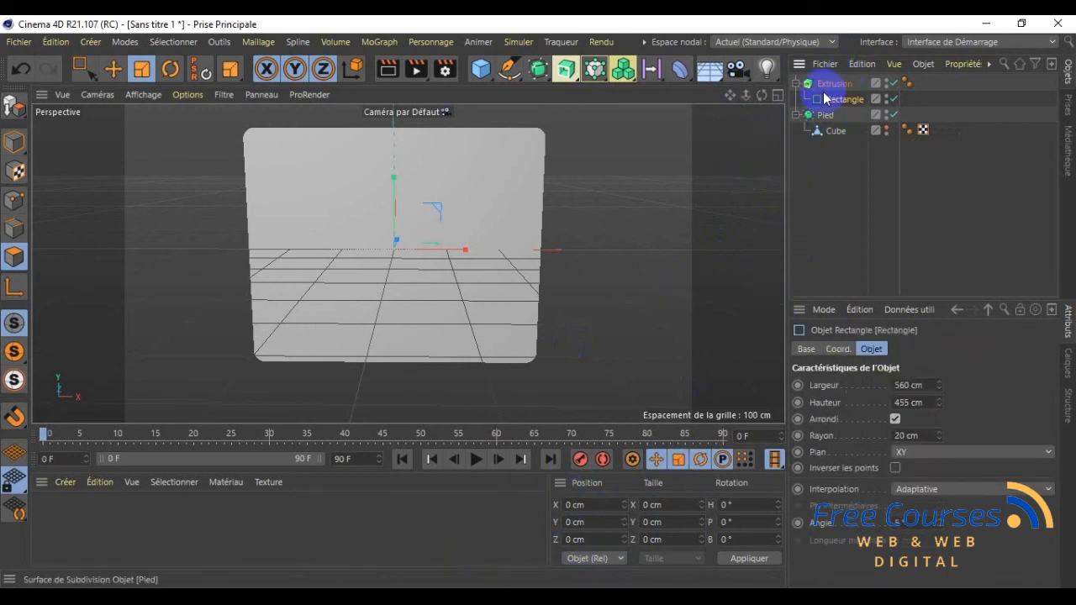
click(806, 87)
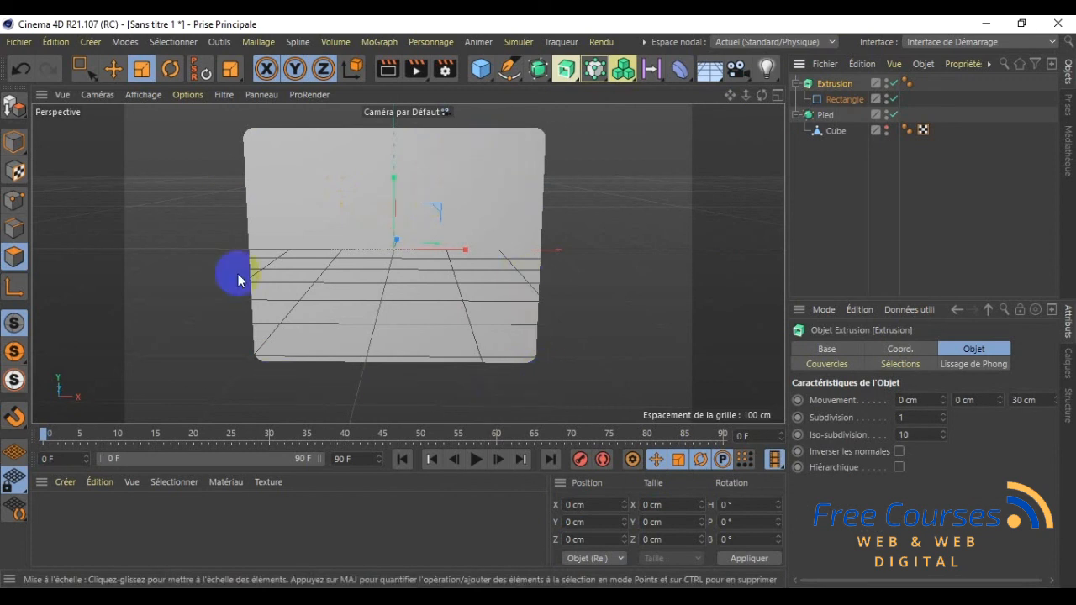
- Create a second Rectangle spline with a width of 550 cm and a height of 360 cm
click(90, 41)
mouse_move(142, 102)
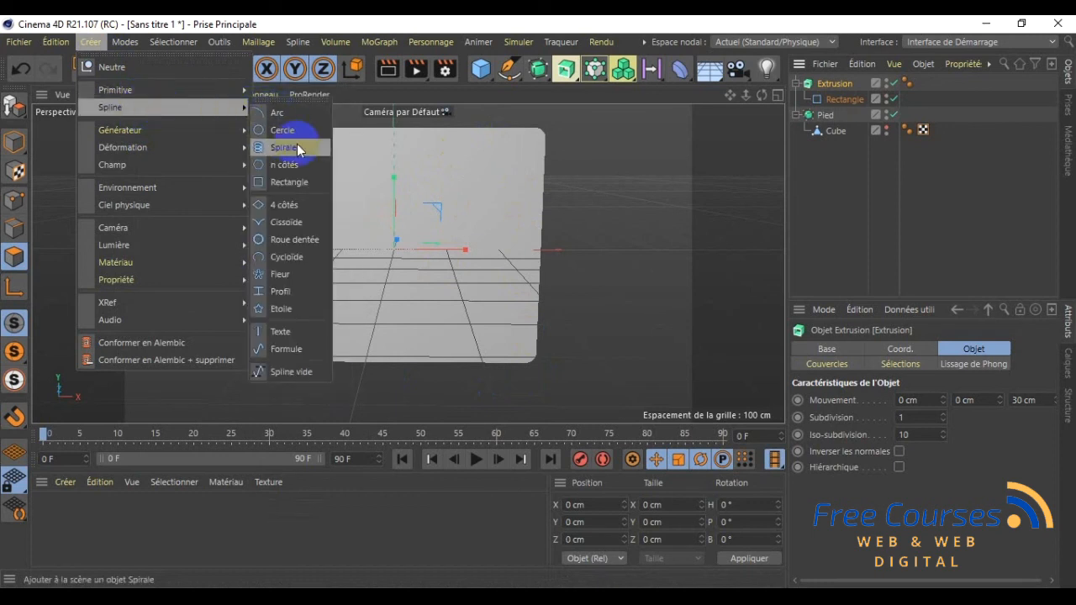
click(304, 188)
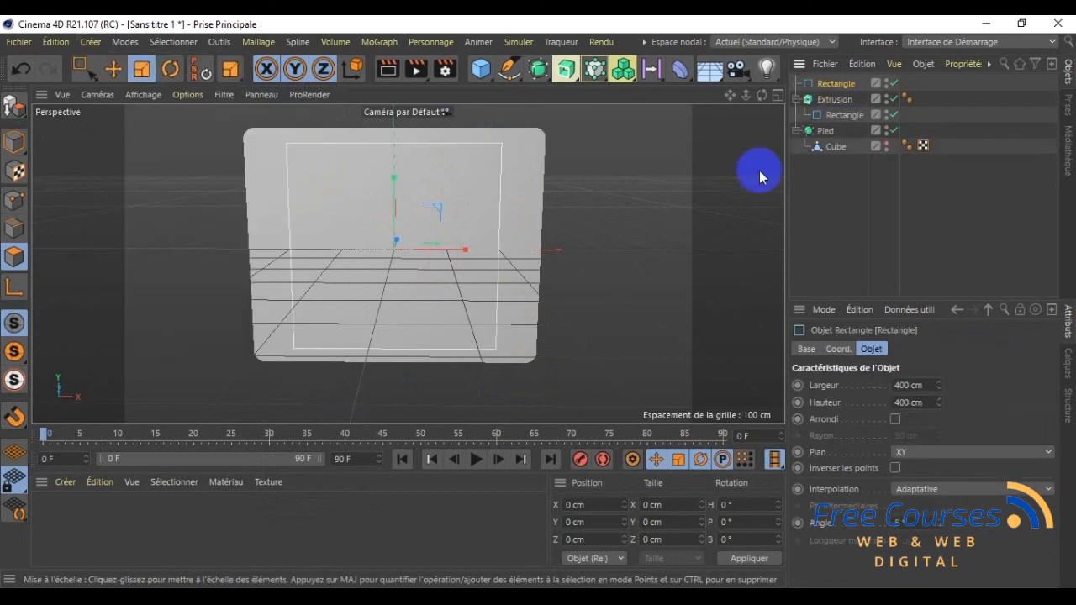
click(928, 385)
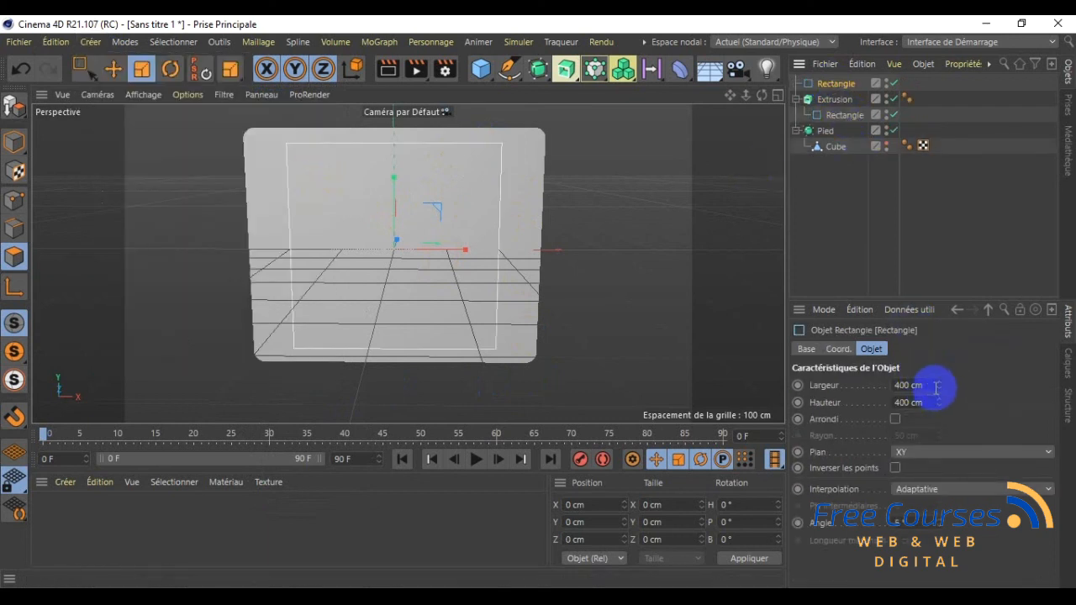
text(550)
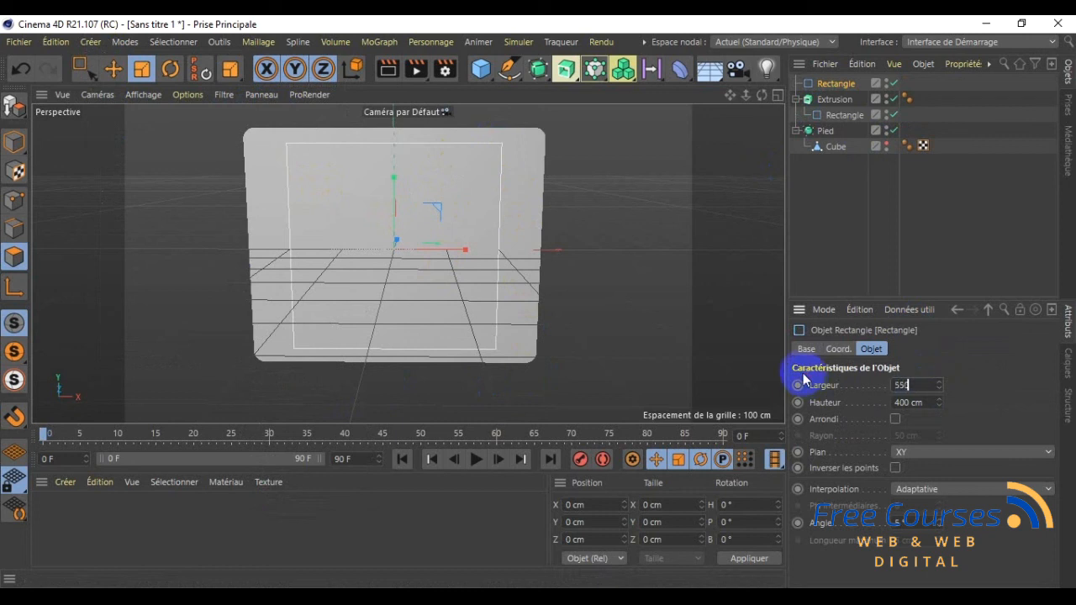
click(917, 403)
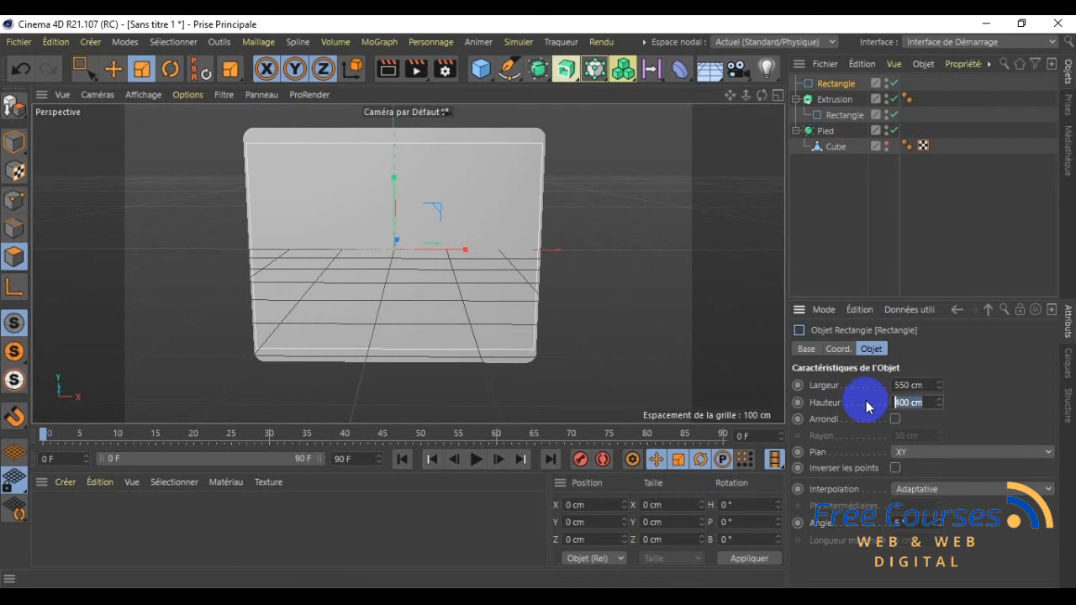
text(360)
- Round the new rectangle's corners with a radius of 15 cm
click(895, 419)
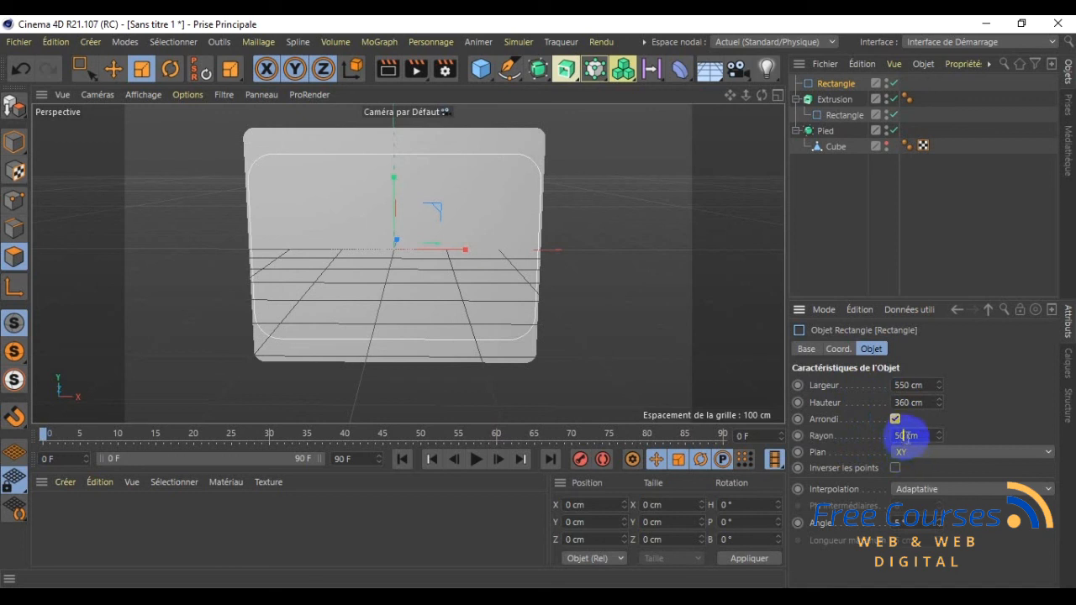
click(900, 435)
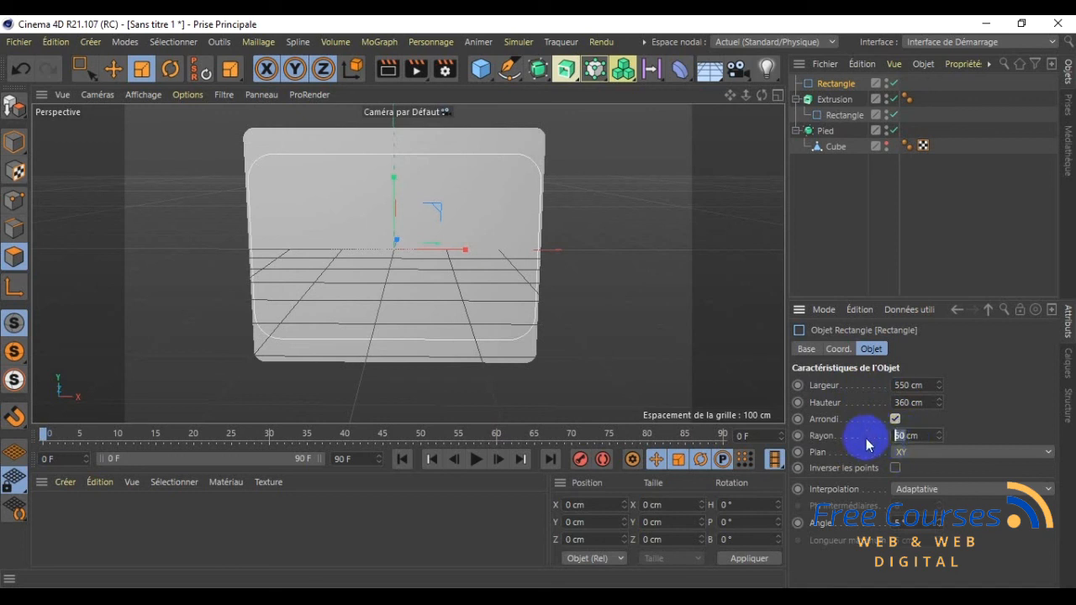
text(15)
key(Return)
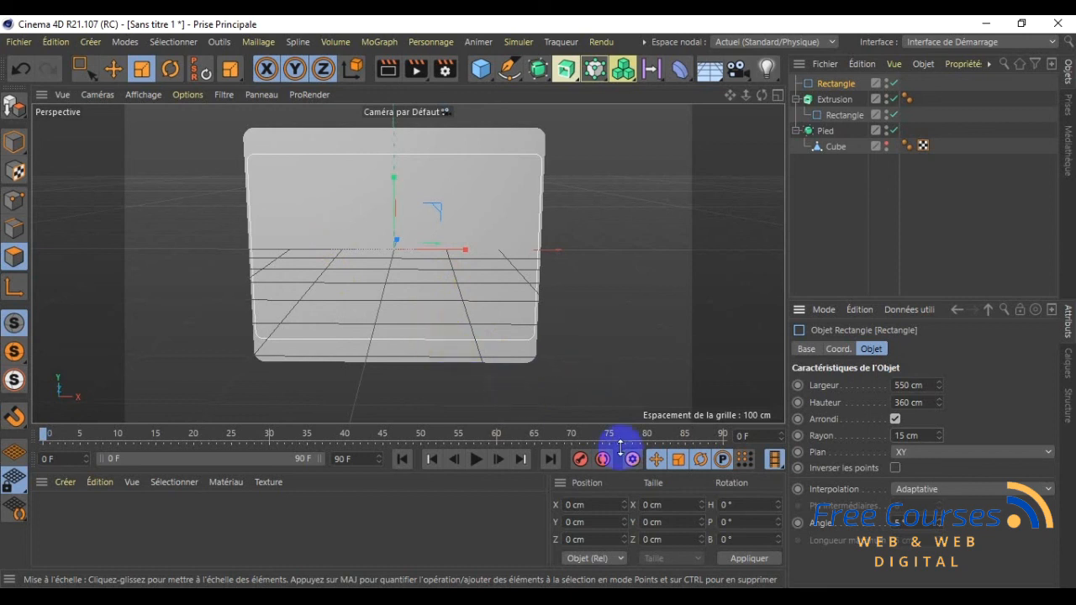
- Add a Peau generator and nest the 550 × 360 cm Rectangle spline under it
click(91, 42)
mouse_move(125, 137)
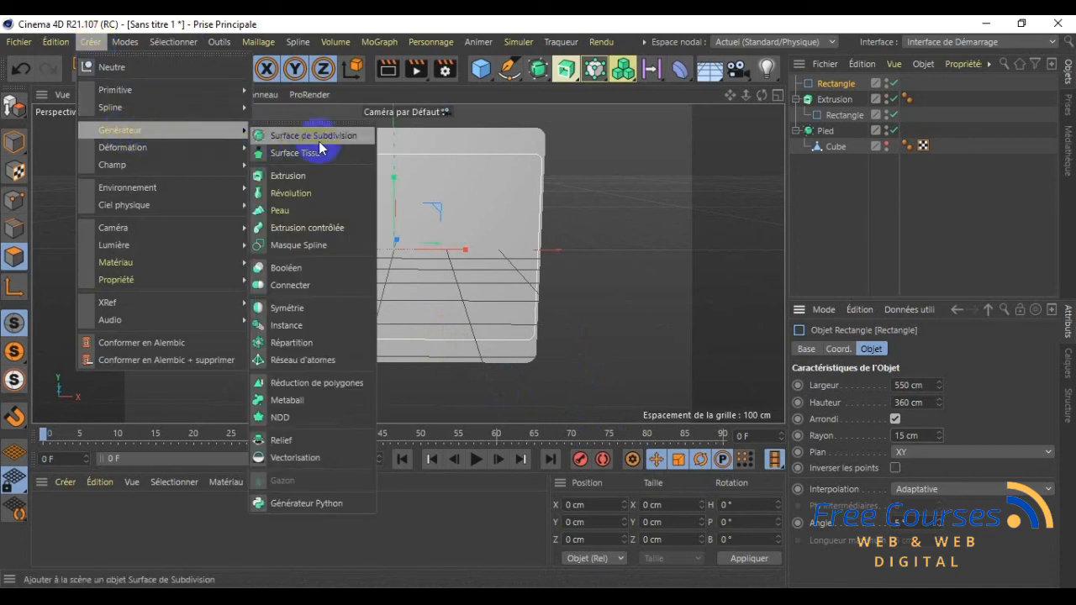
click(303, 212)
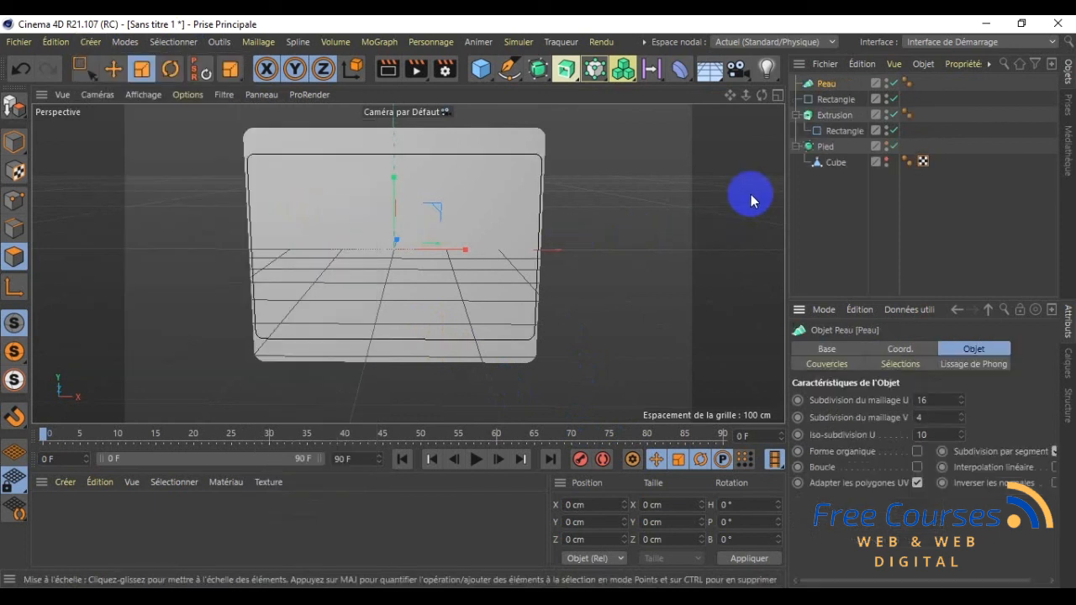
click(835, 101)
drag(836, 103, 828, 88)
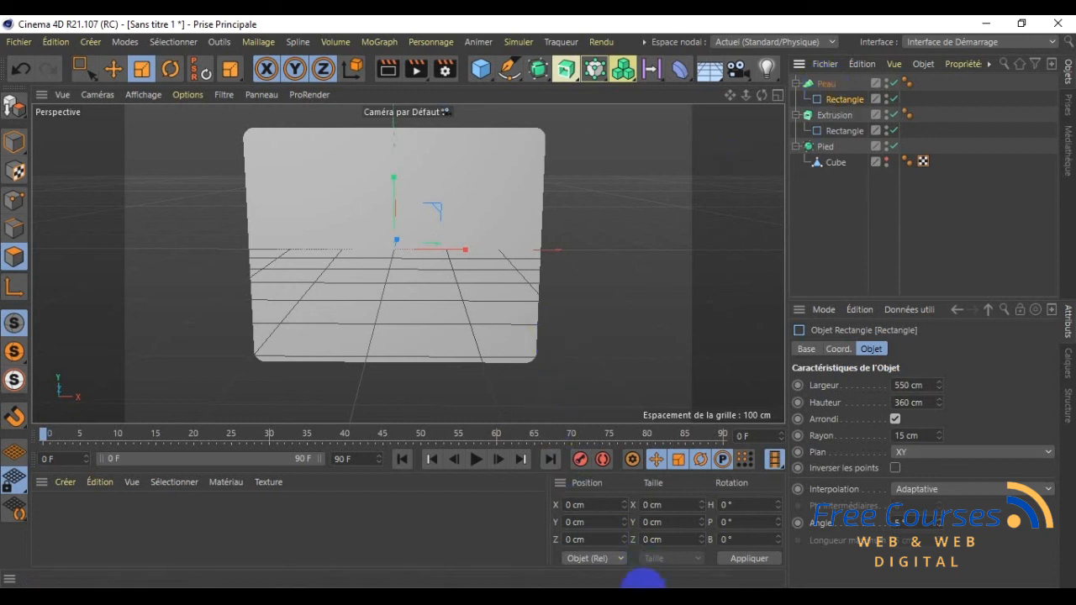
- Rename the Extrusion object as Base alu
click(835, 116)
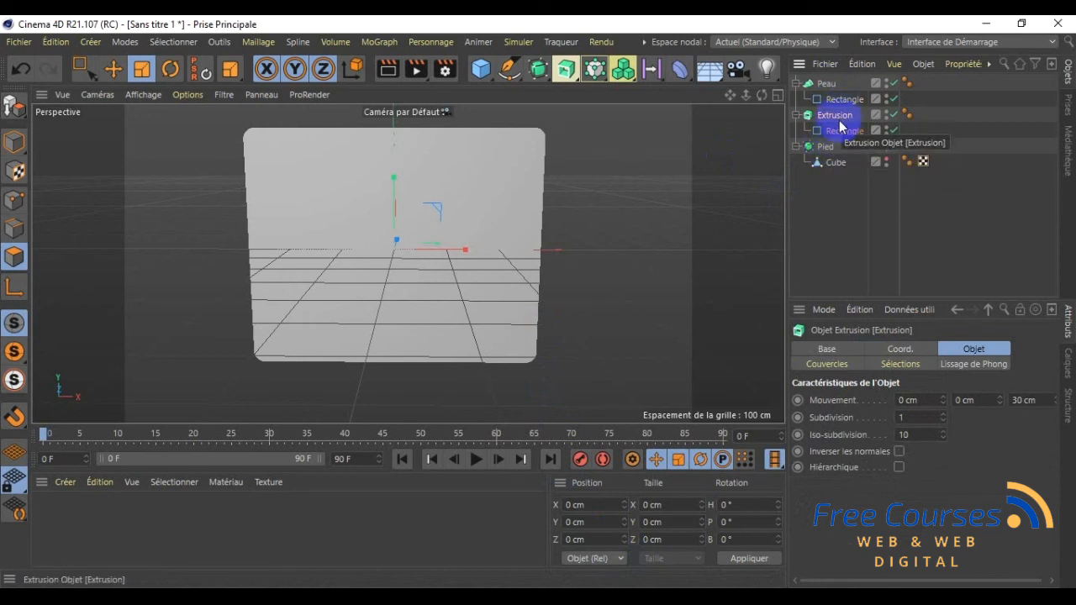
double_click(835, 116)
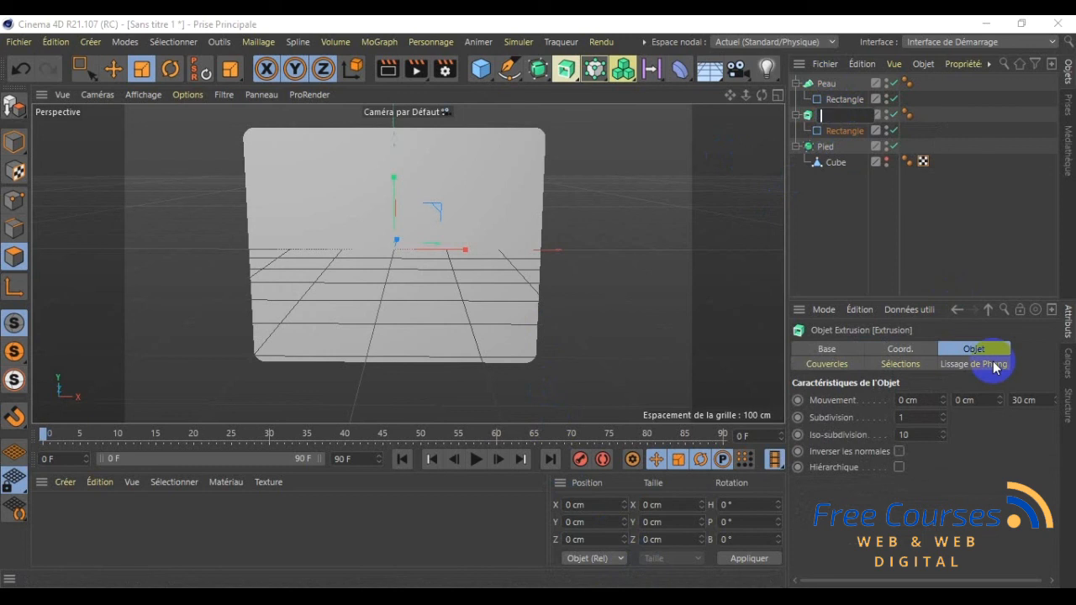
text(Base alu)
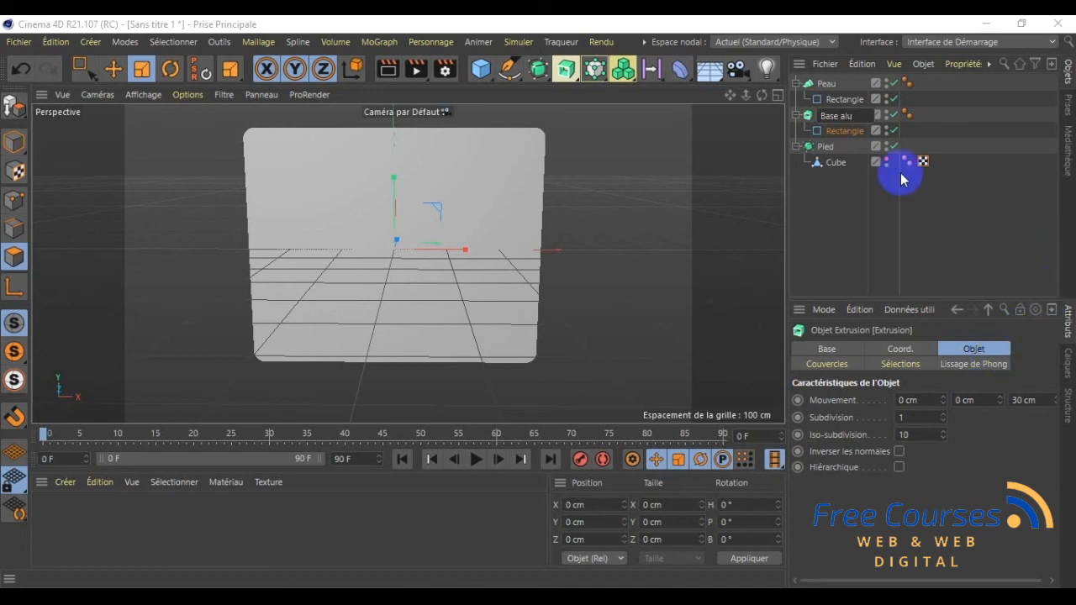
- Rename the Peau object as cadre noir
click(828, 85)
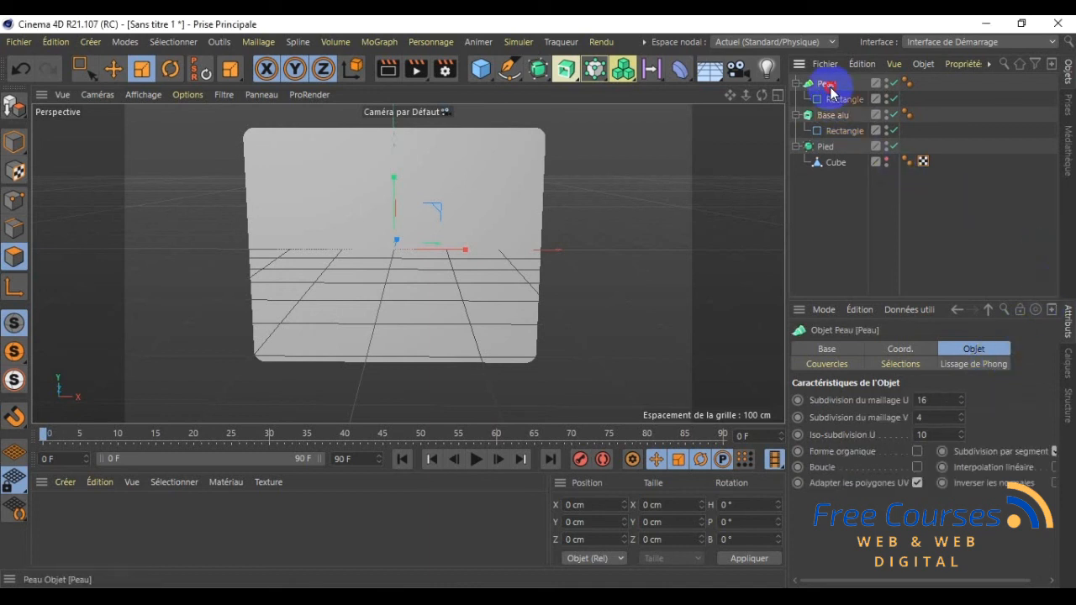
double_click(829, 86)
text(c)
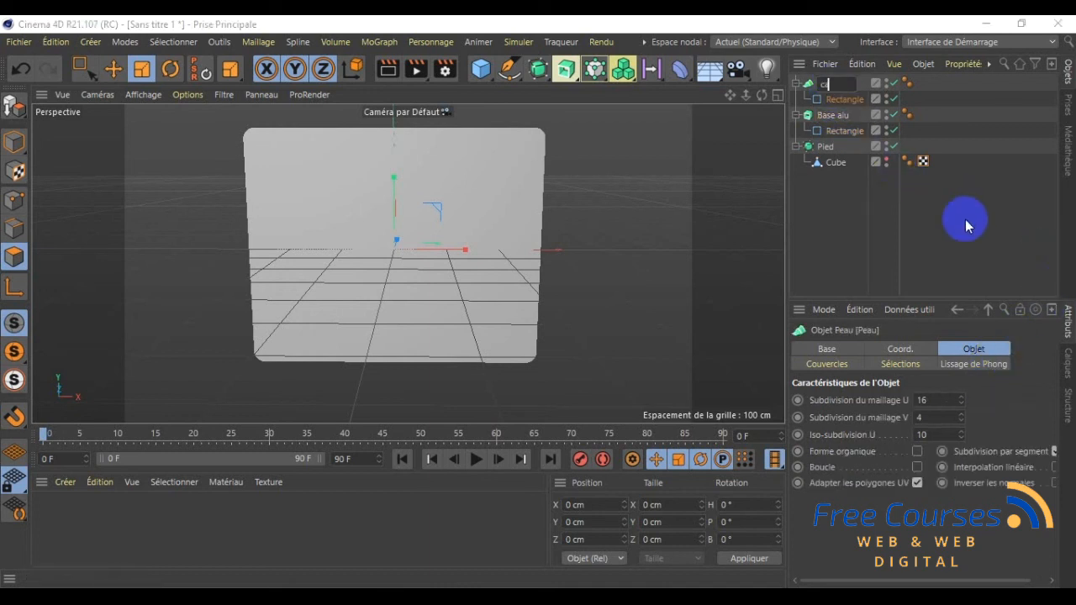
text(adre roir)
key(Return)
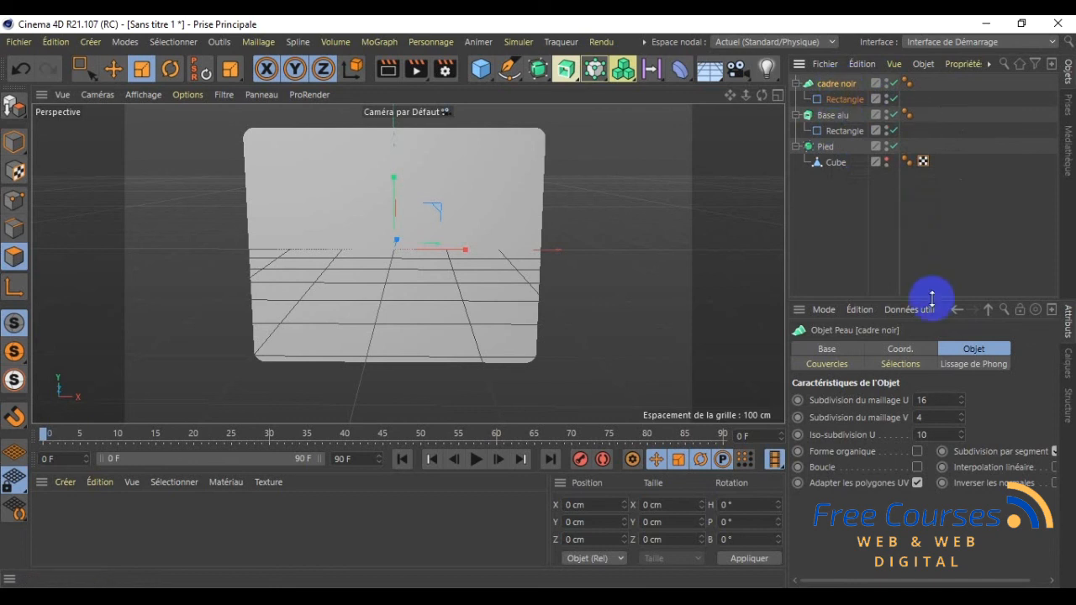
- Position the cadre noir object at Y 43 cm and Z -0.1 cm
click(914, 349)
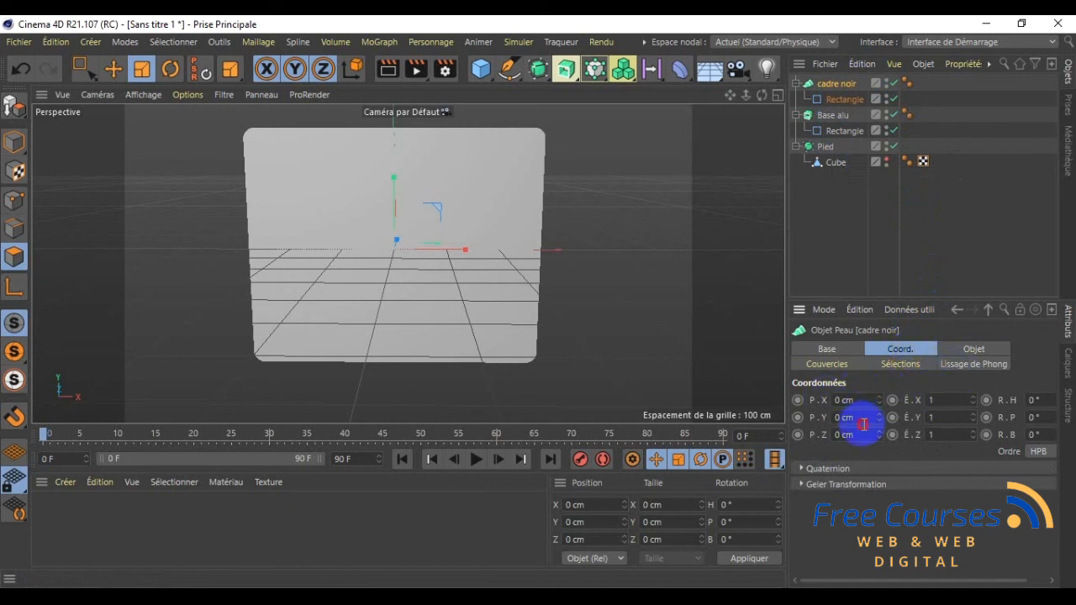
click(863, 420)
text(43)
key(Return)
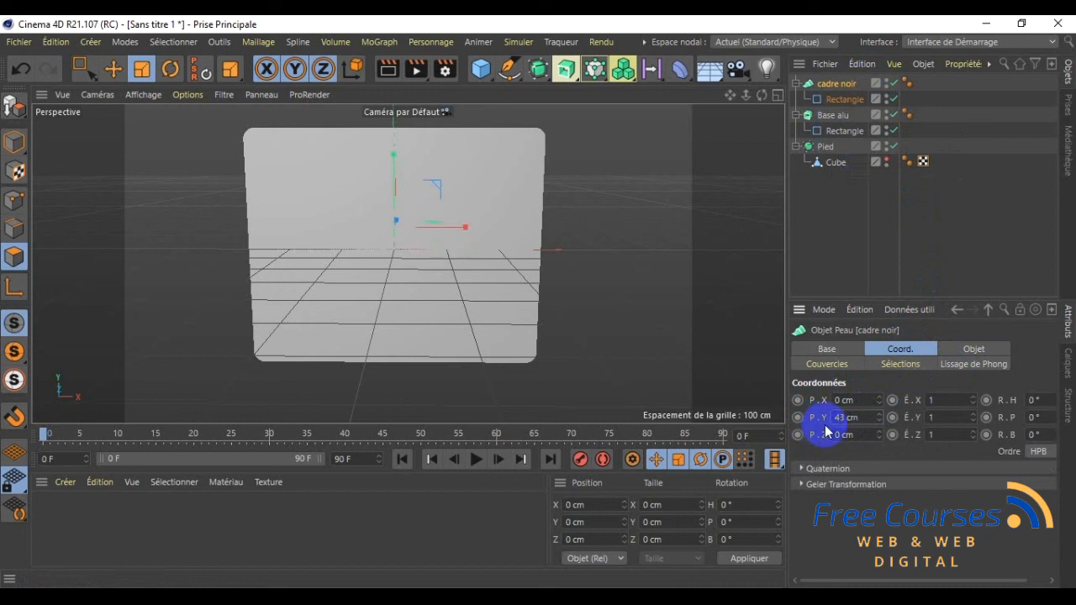
click(856, 435)
text(-0.1)
key(Return)
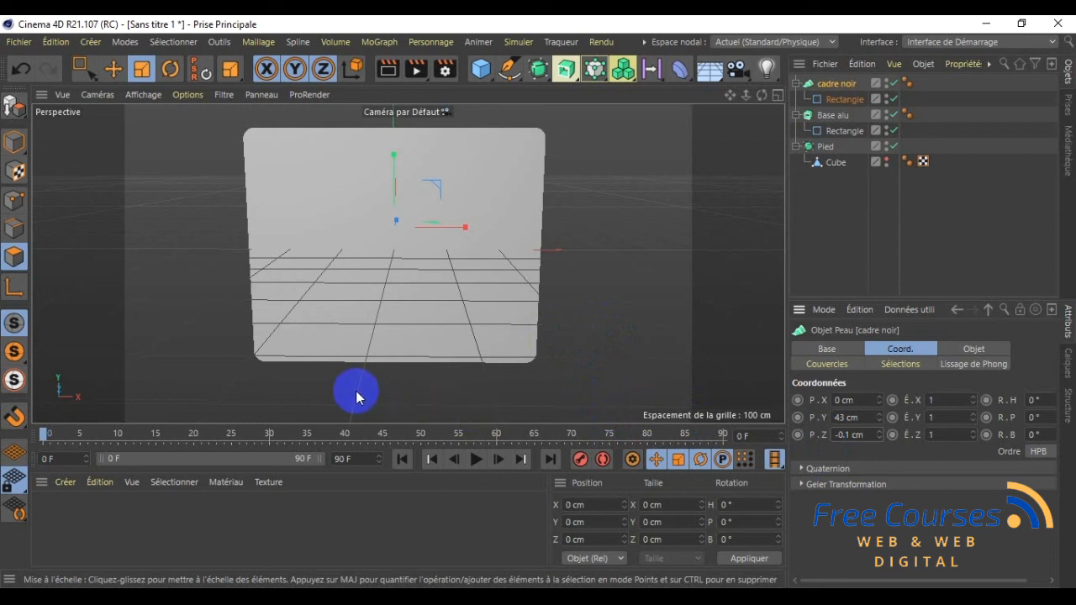
- Create a third Rectangle spline with a width of 510 cm and a height of 320 cm
click(93, 42)
mouse_move(122, 106)
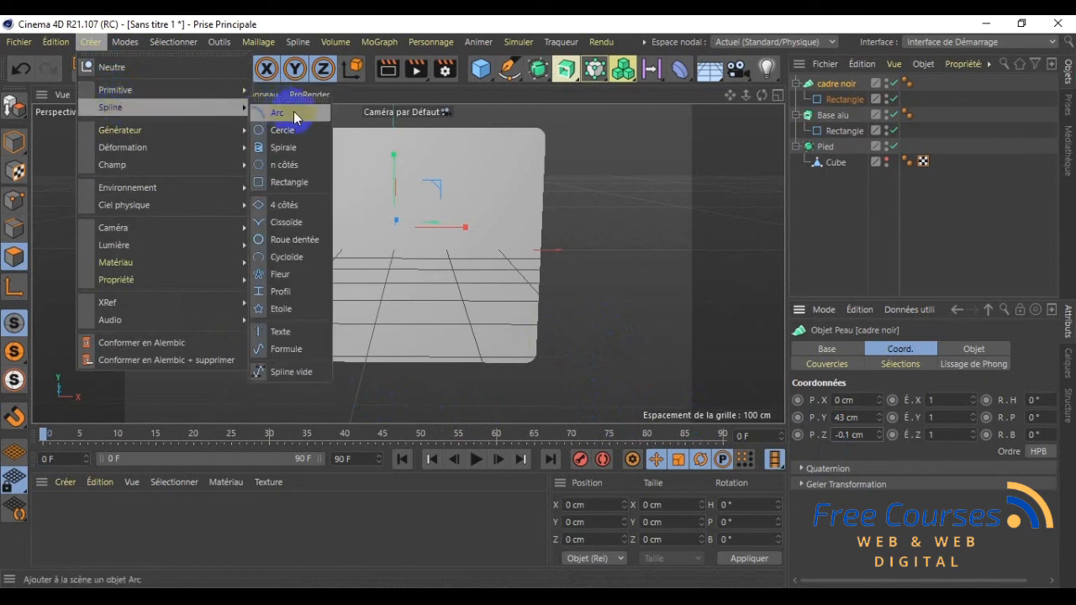
click(302, 185)
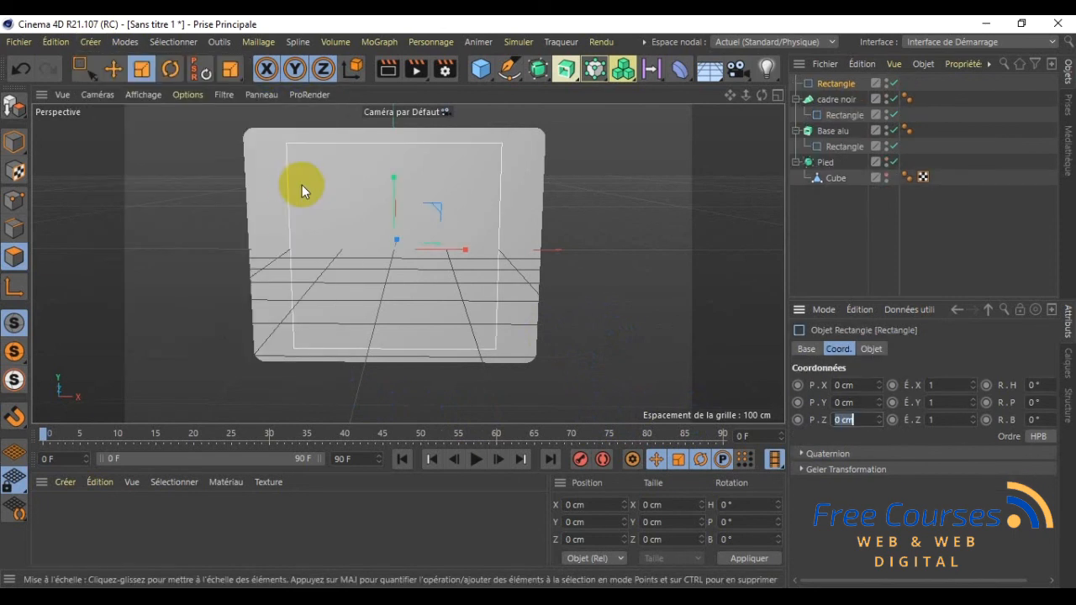
click(872, 349)
click(928, 386)
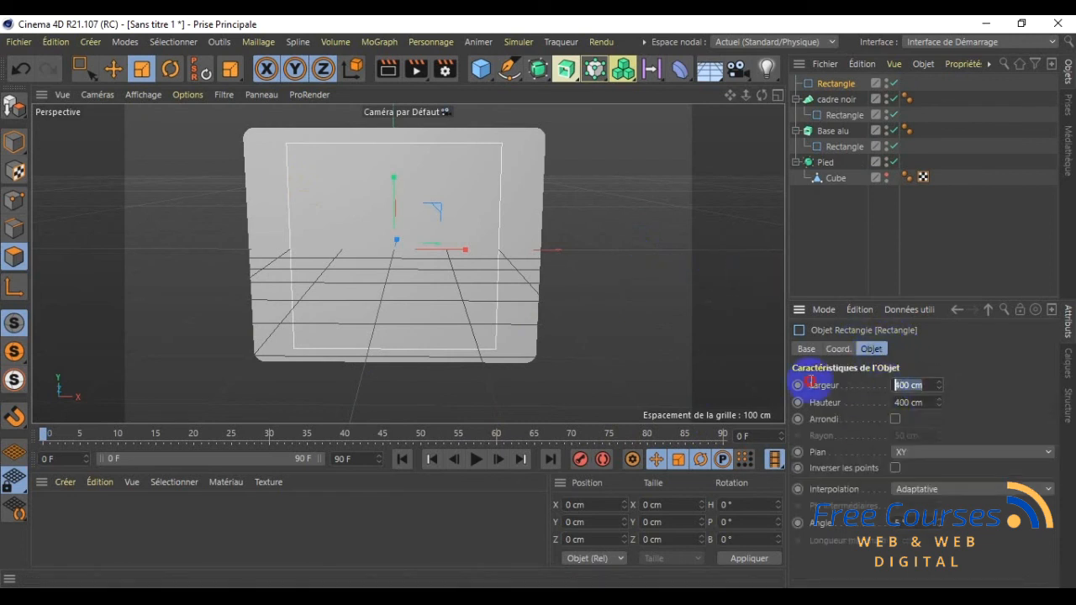
text(510)
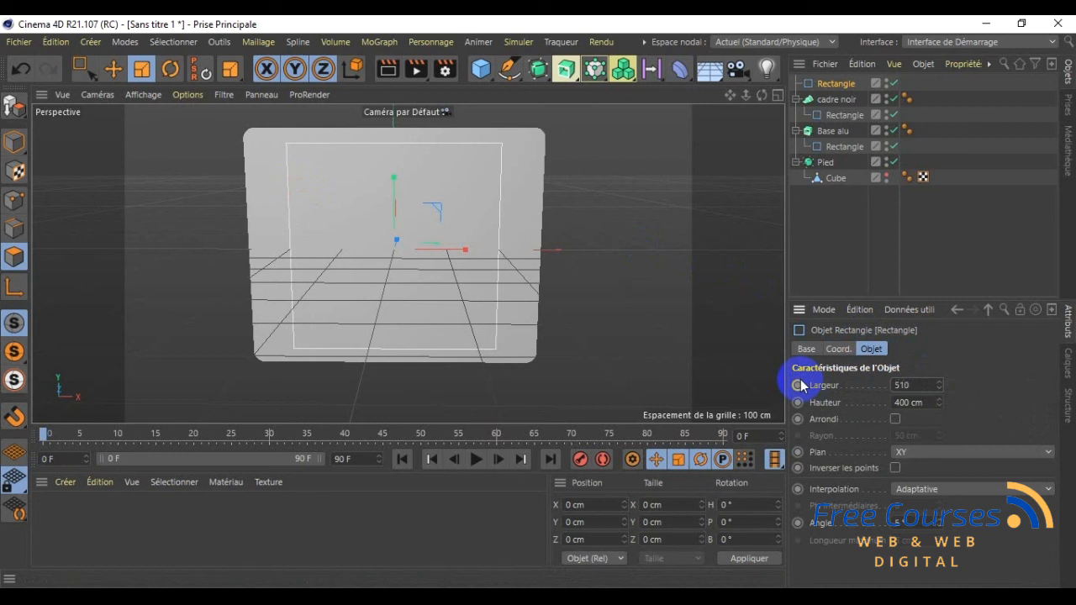
click(916, 403)
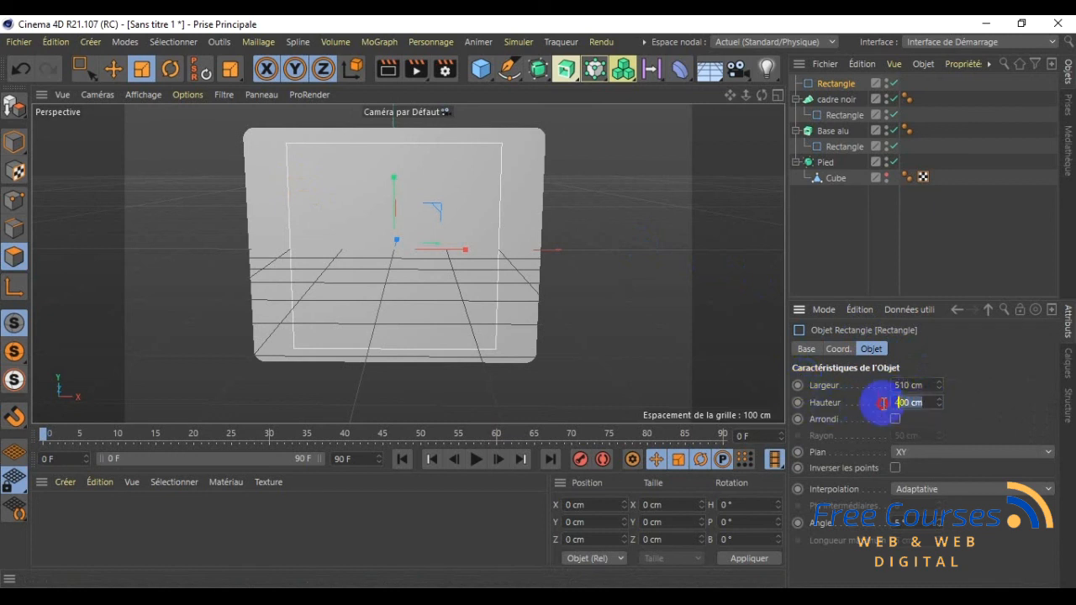
text(320)
key(Return)
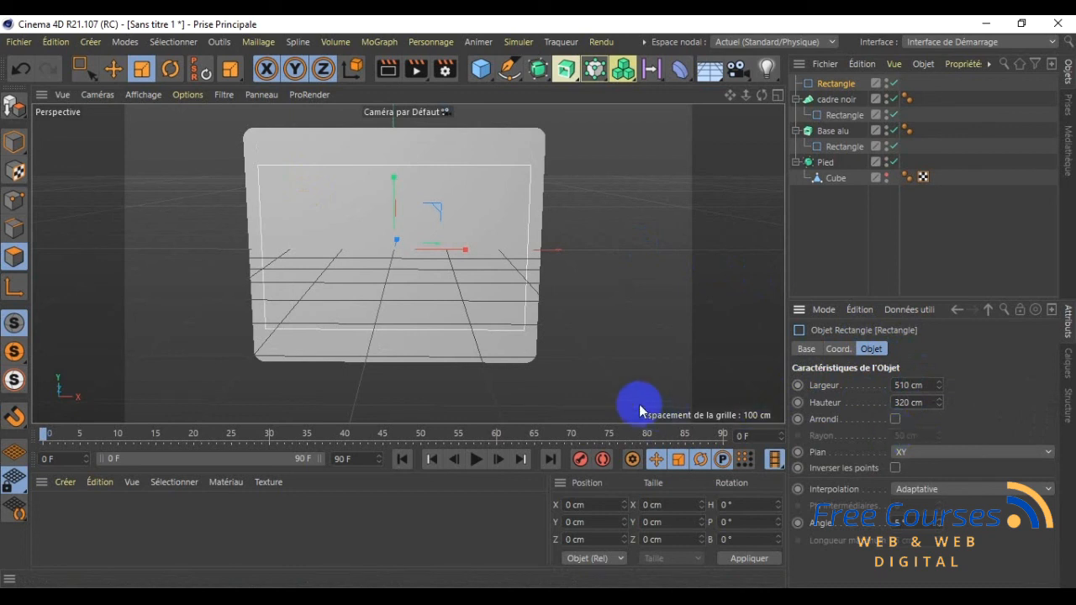
- Add a Peau generator and nest the newest 510 x 320 cm Rectangle spline inside it
click(90, 41)
mouse_move(129, 137)
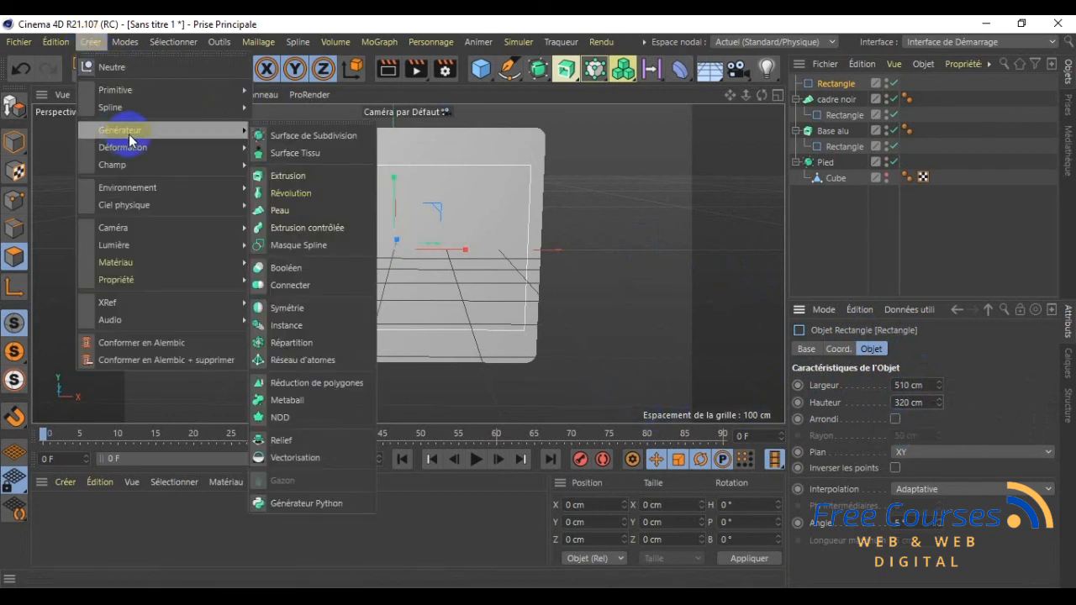
click(307, 211)
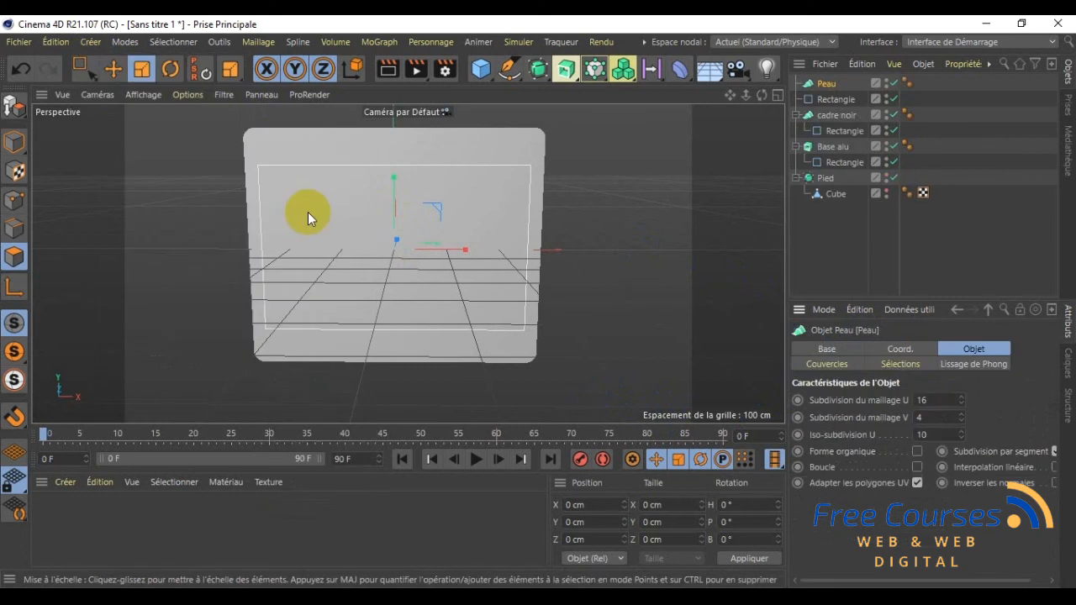
click(836, 104)
drag(837, 106, 830, 87)
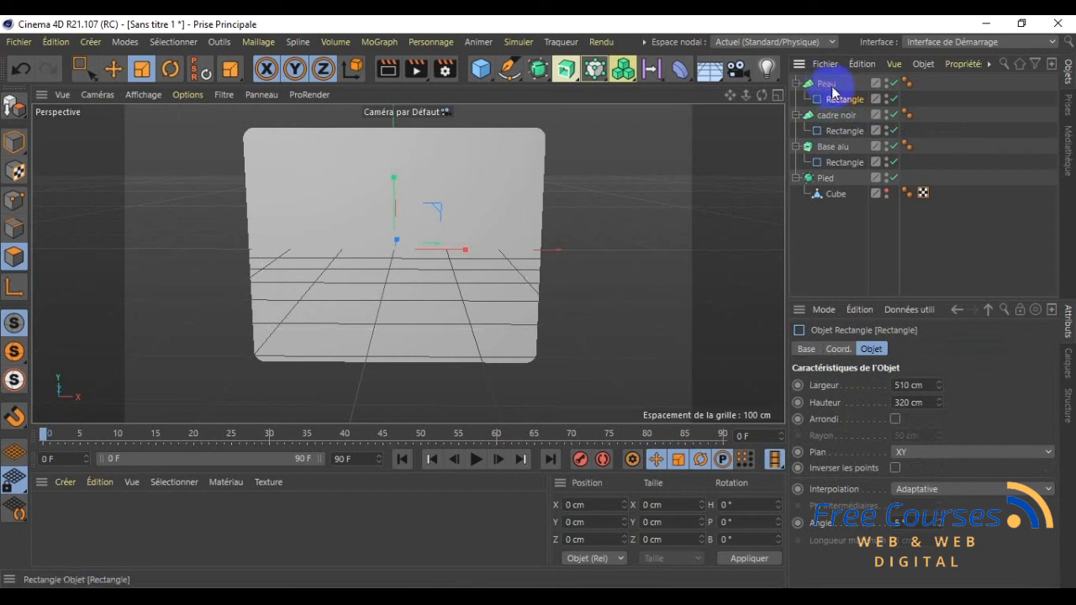
- Rename the new Peau object as ECRAN
double_click(829, 84)
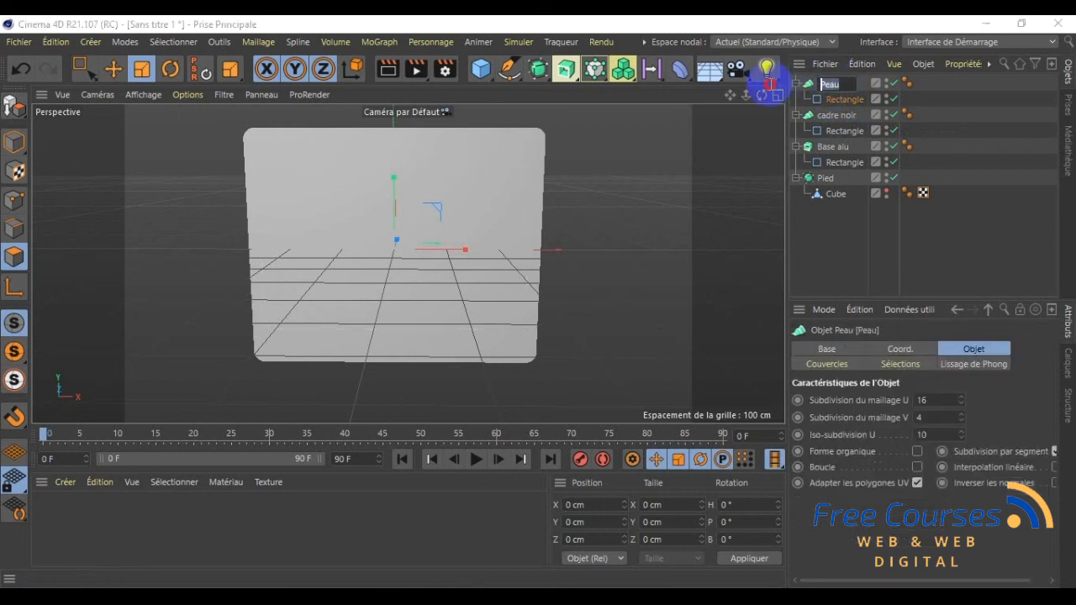
text(ECRAN)
key(Return)
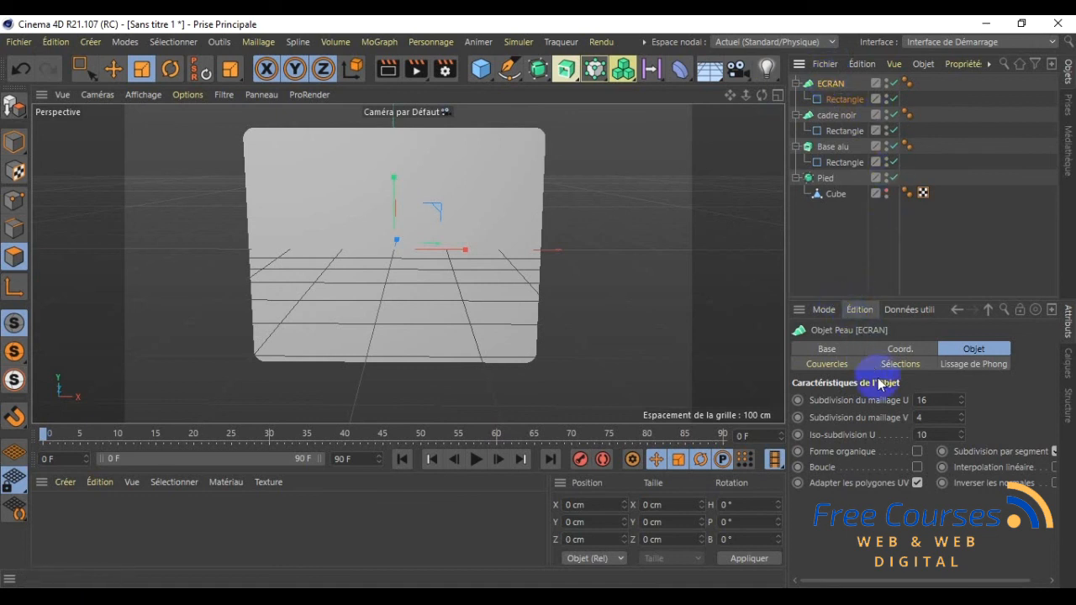
- Position the ECRAN object at Y 44 cm and Z -0.2 cm
click(900, 348)
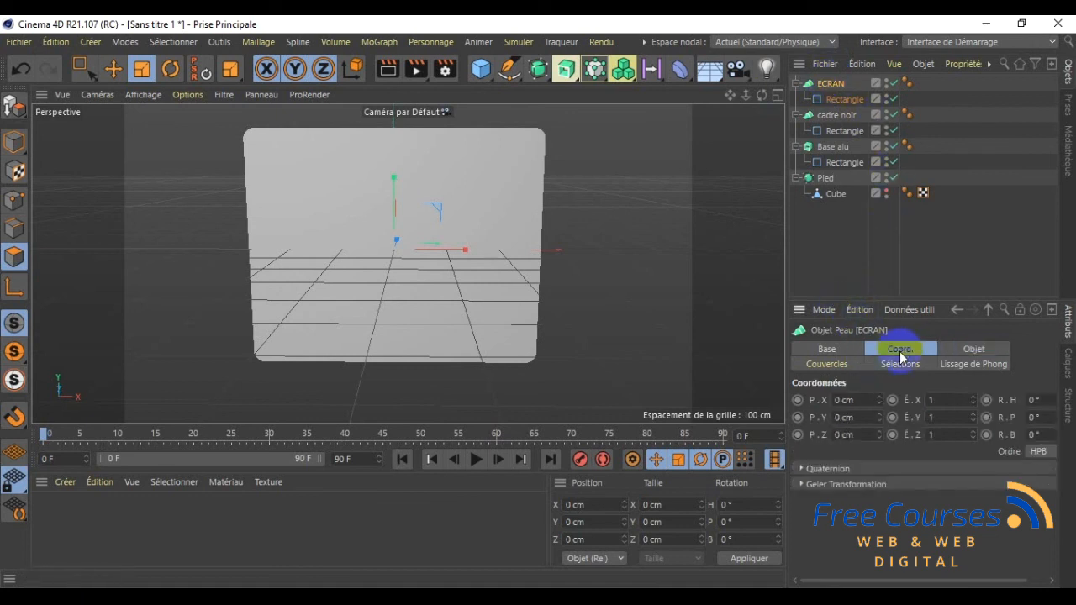
click(866, 417)
text(44)
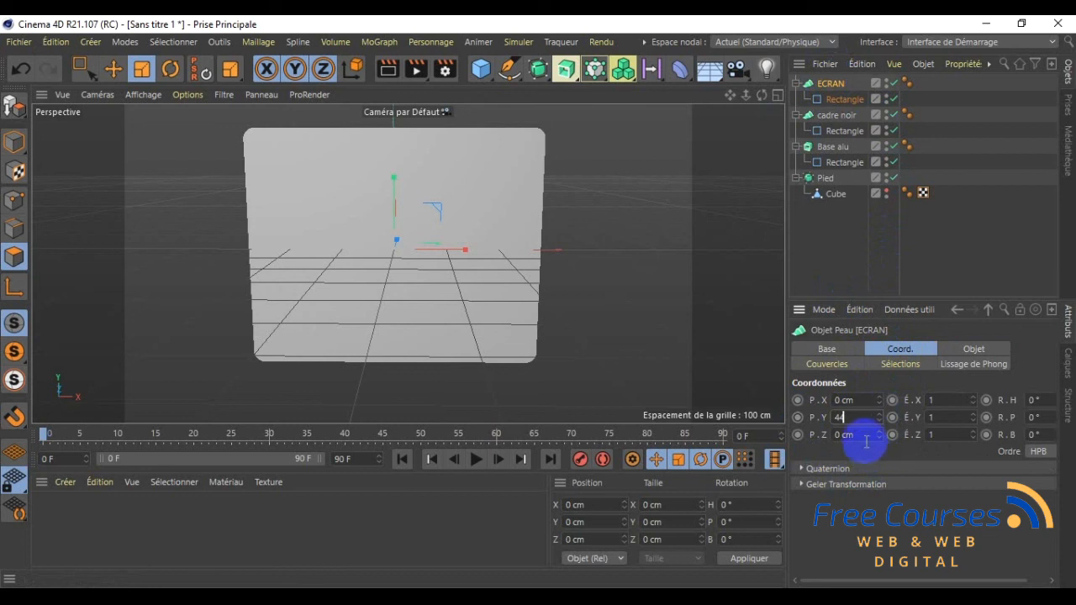
drag(864, 436, 818, 438)
text(-0.2)
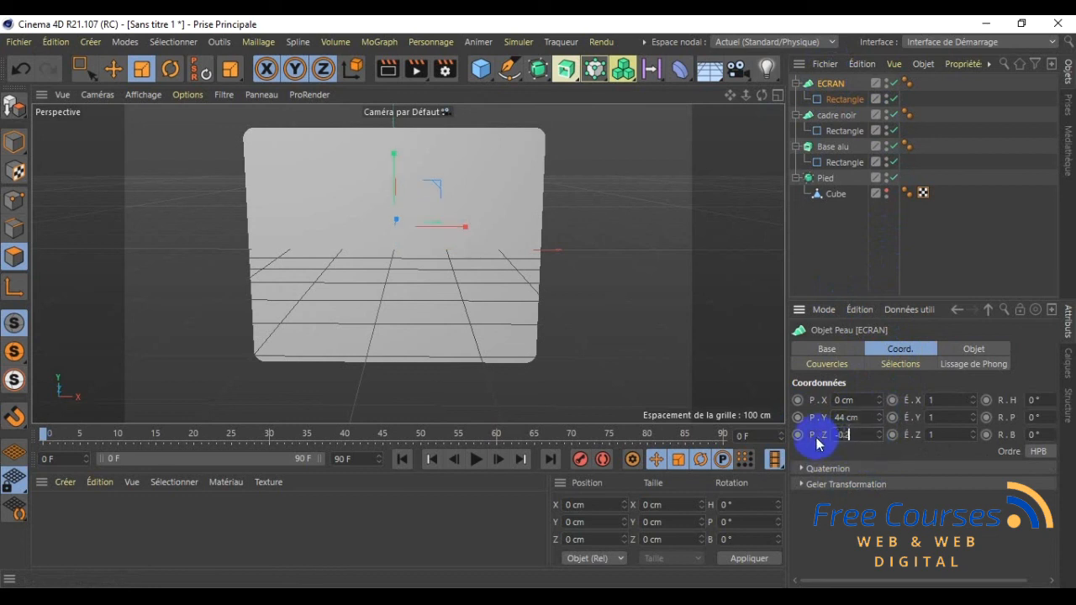
key(Return)
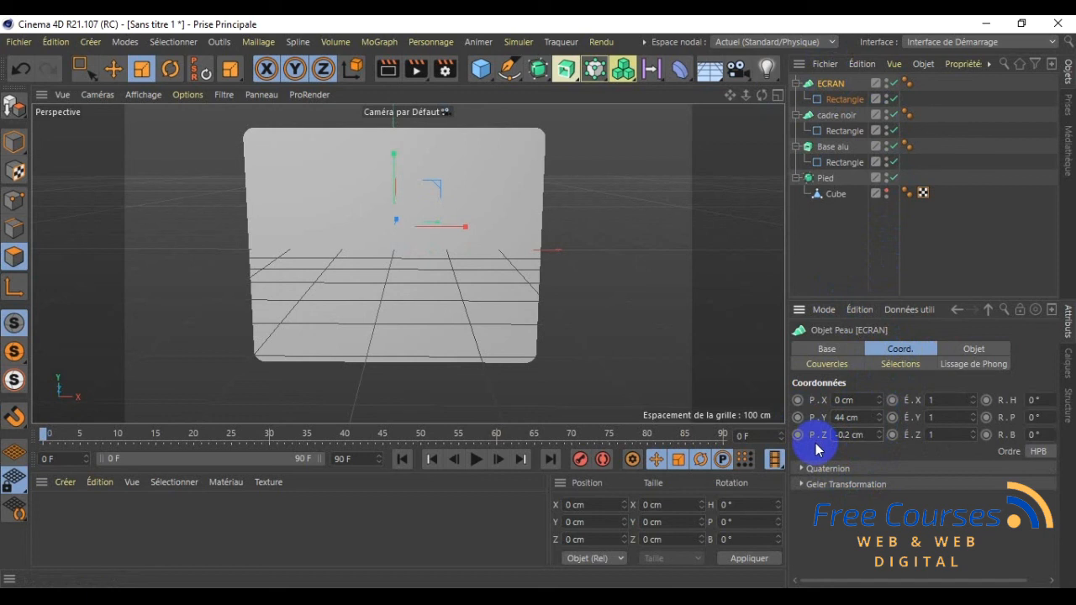
click(837, 116)
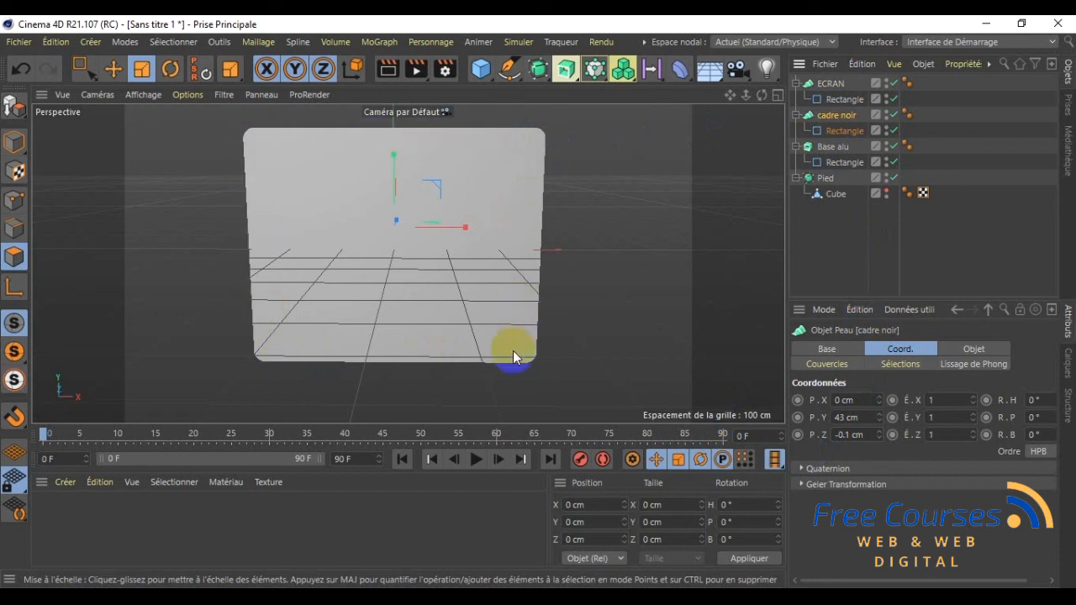
click(830, 84)
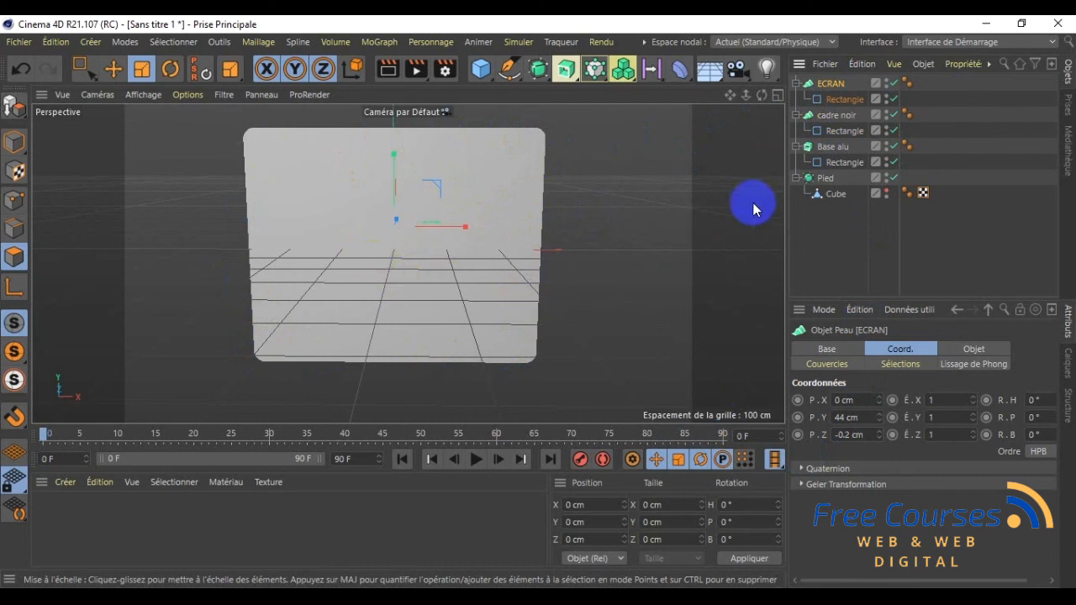
click(836, 148)
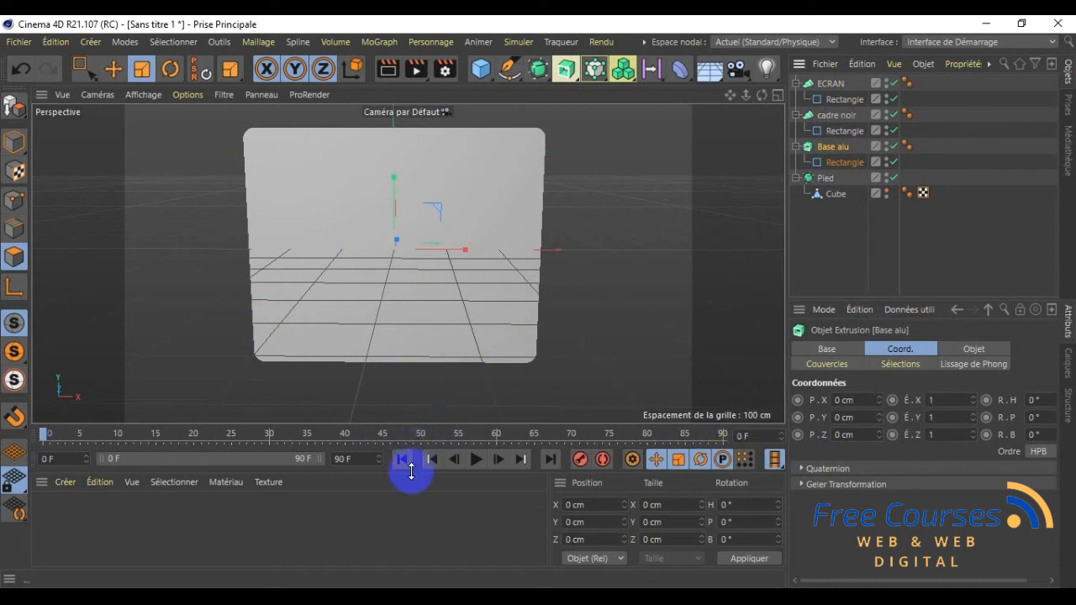
- Create a new default material and open it in the material editor
click(142, 511)
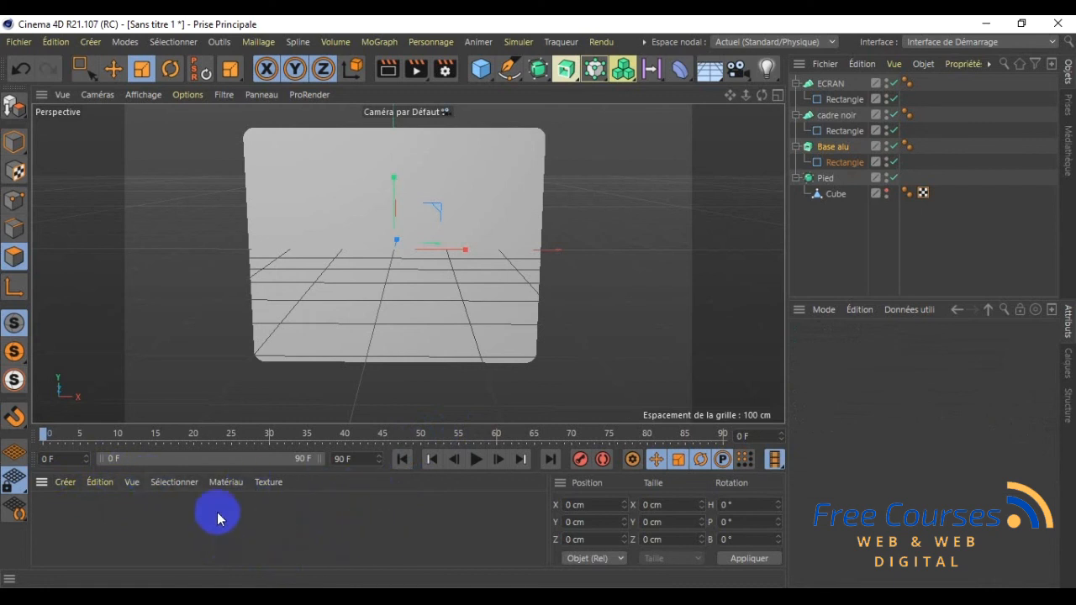
click(66, 481)
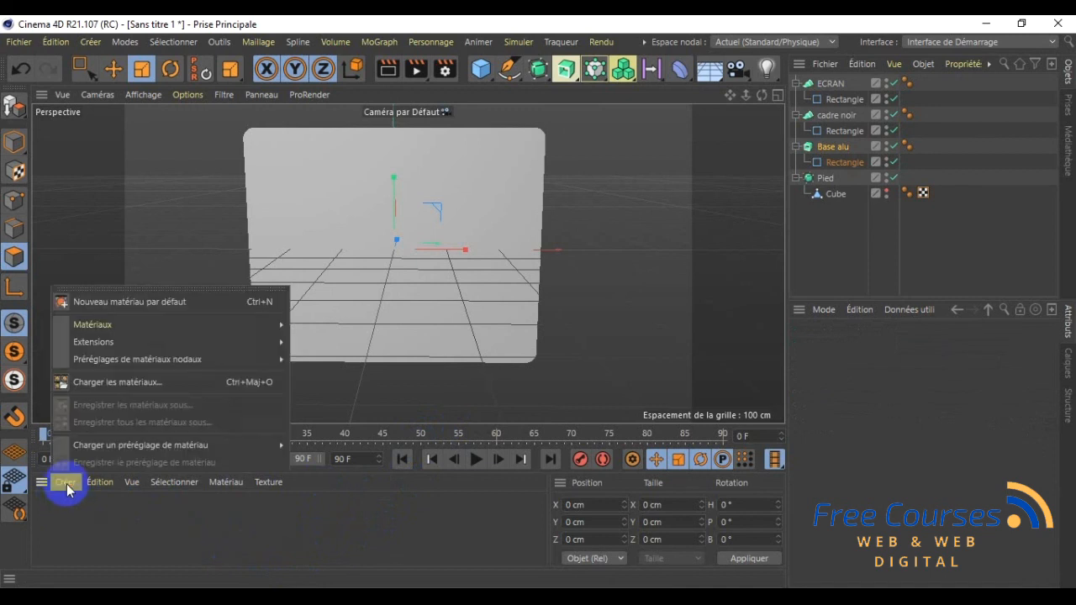
click(157, 299)
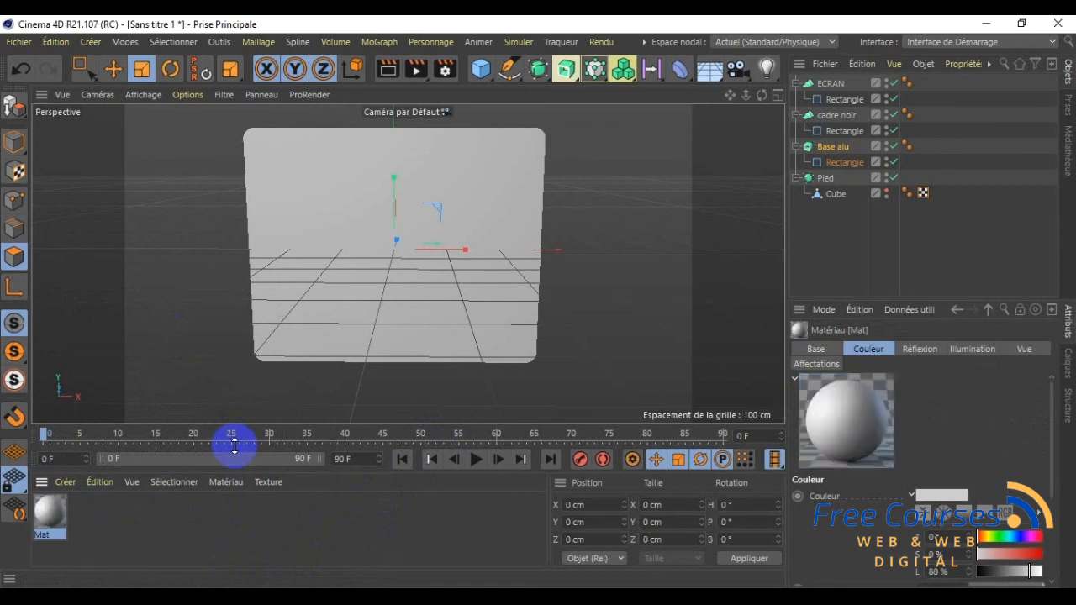
double_click(57, 526)
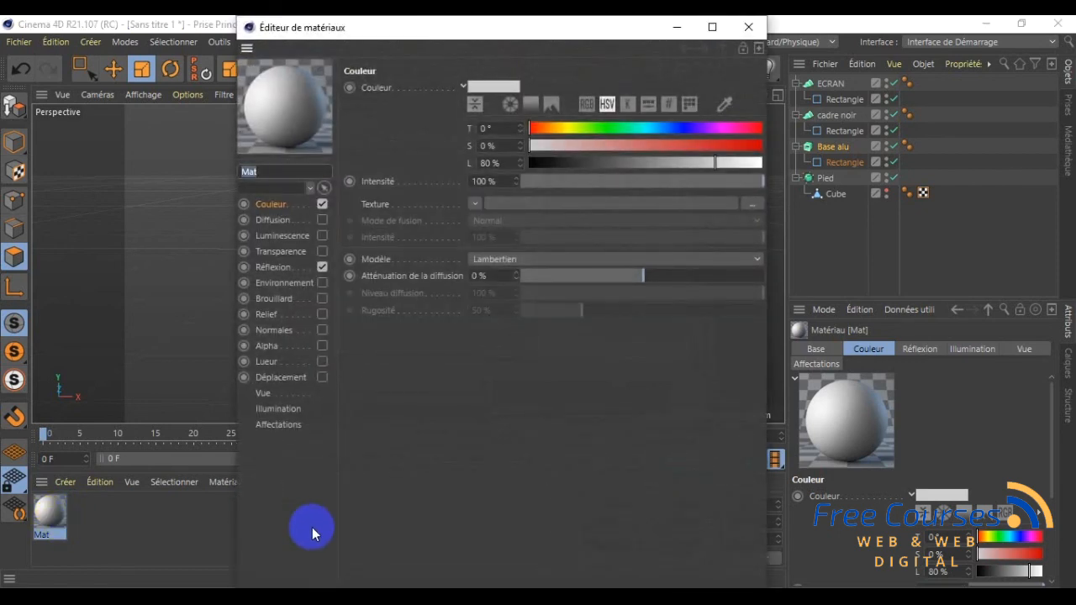
- Set the new material's colour to black with 0 % brightness and apply it to the cadre noir object
click(487, 87)
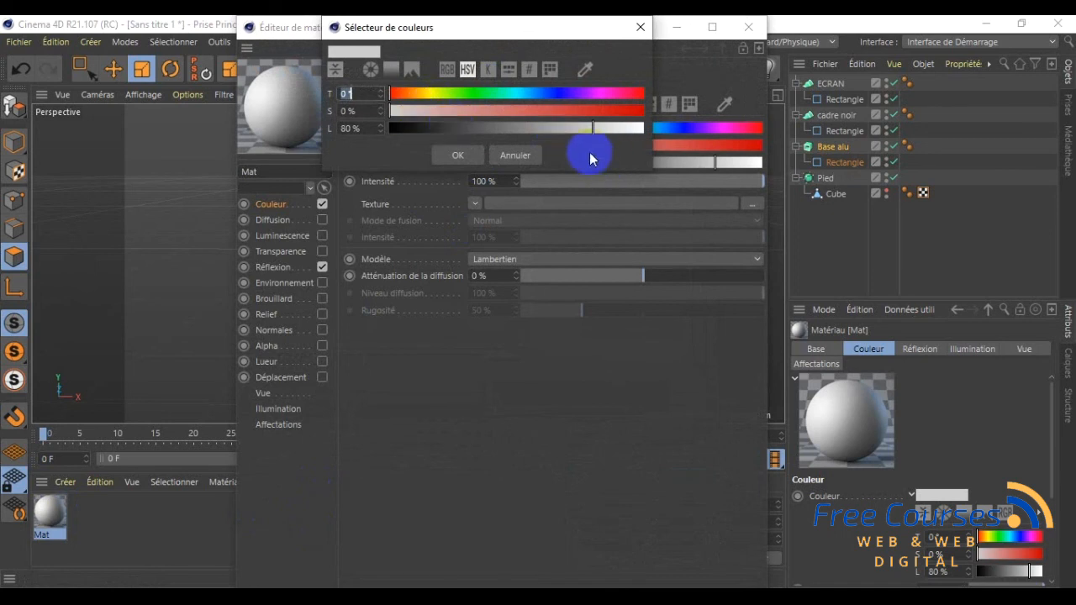
drag(393, 128, 383, 127)
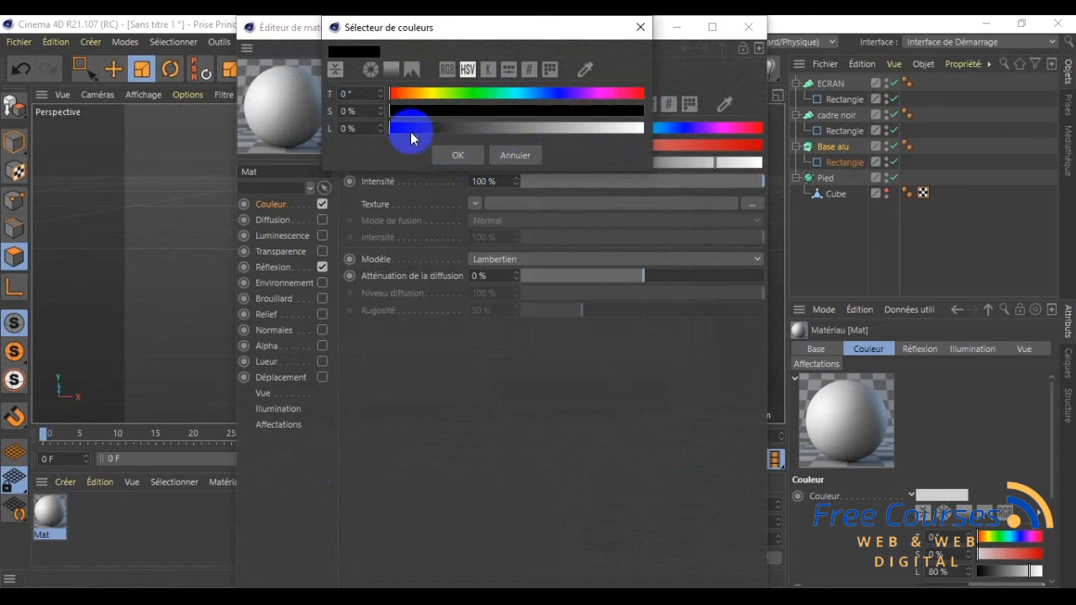
drag(393, 134, 288, 132)
click(460, 157)
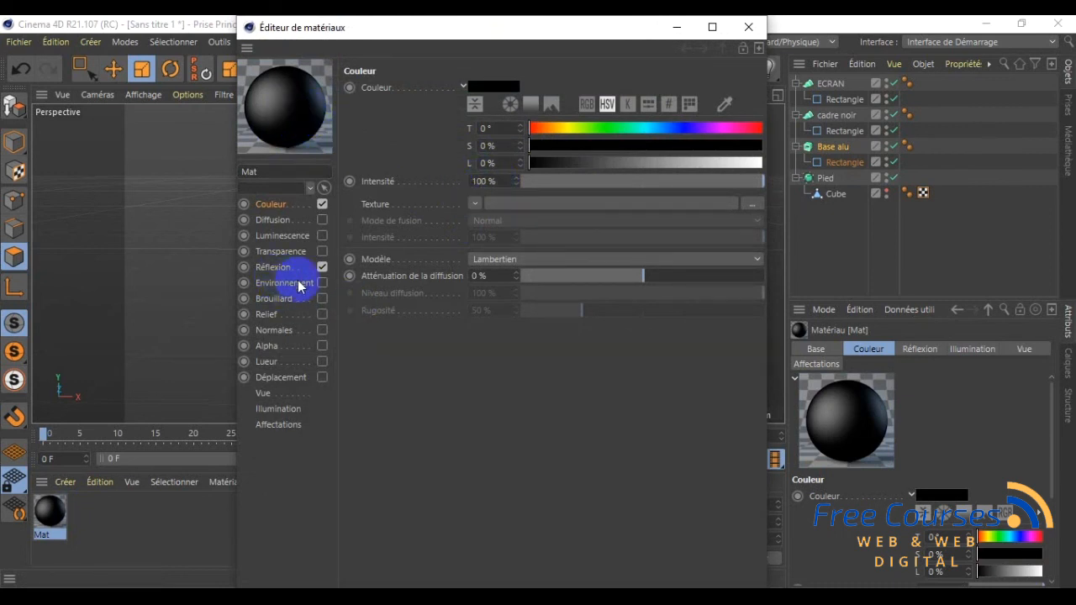
click(749, 27)
drag(72, 496, 839, 114)
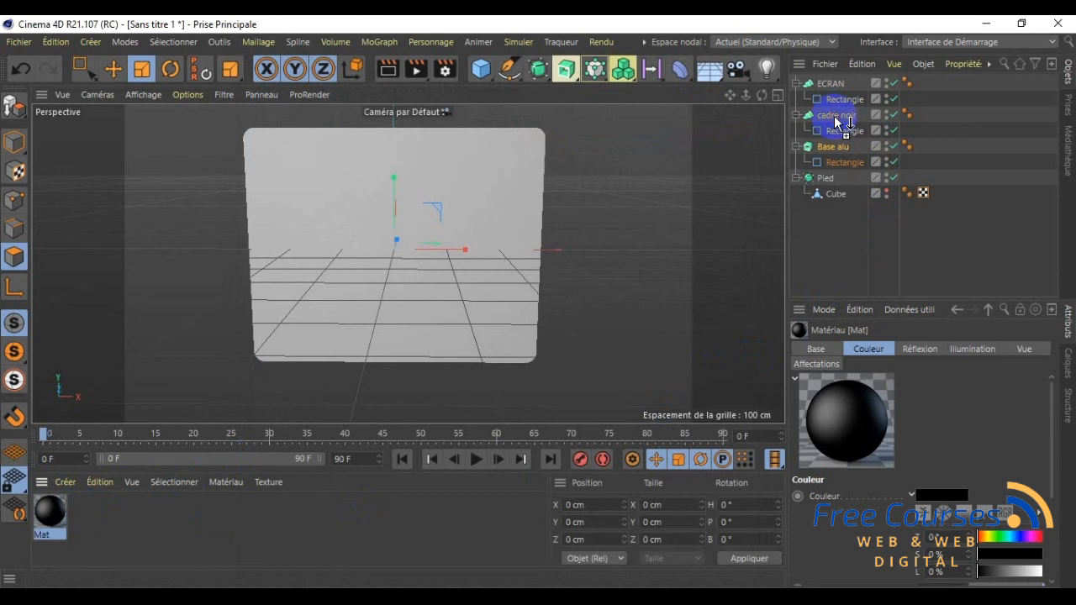
drag(836, 119, 834, 116)
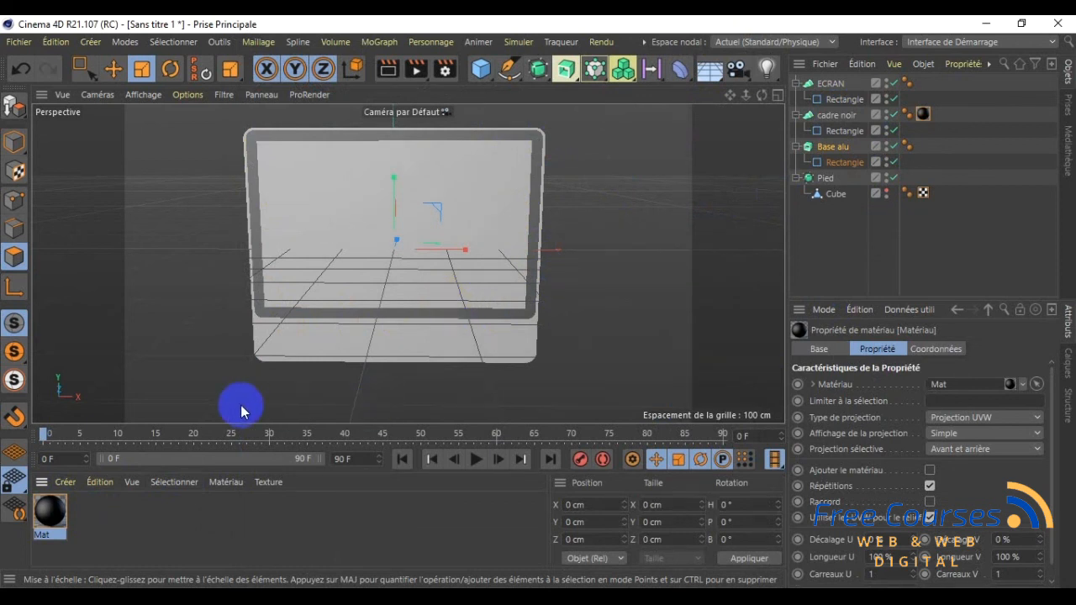
- Create a second default material and open its colour channel in the material editor
click(64, 482)
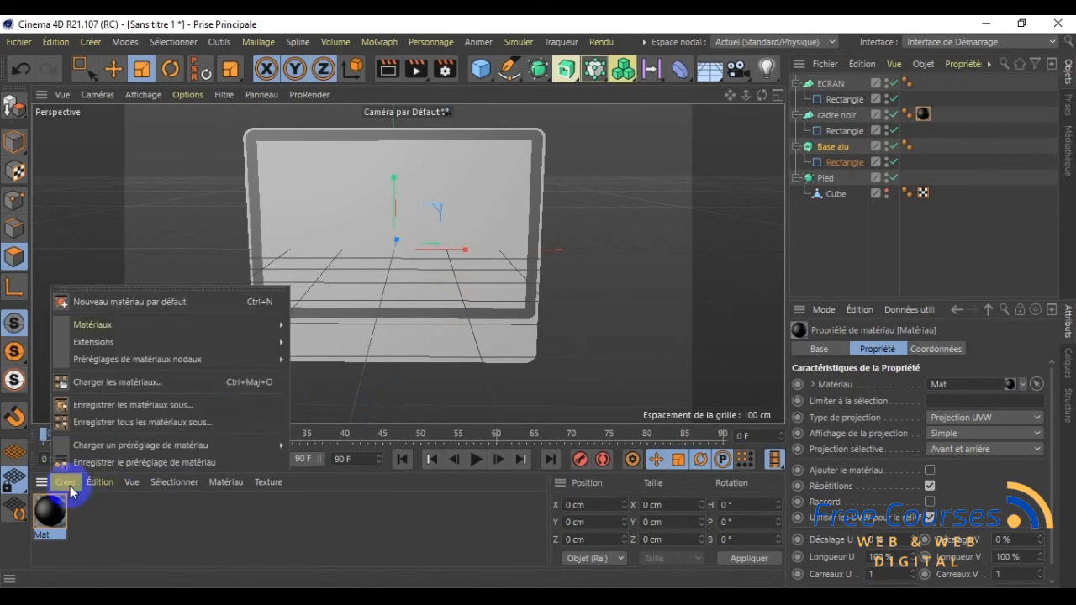
click(127, 302)
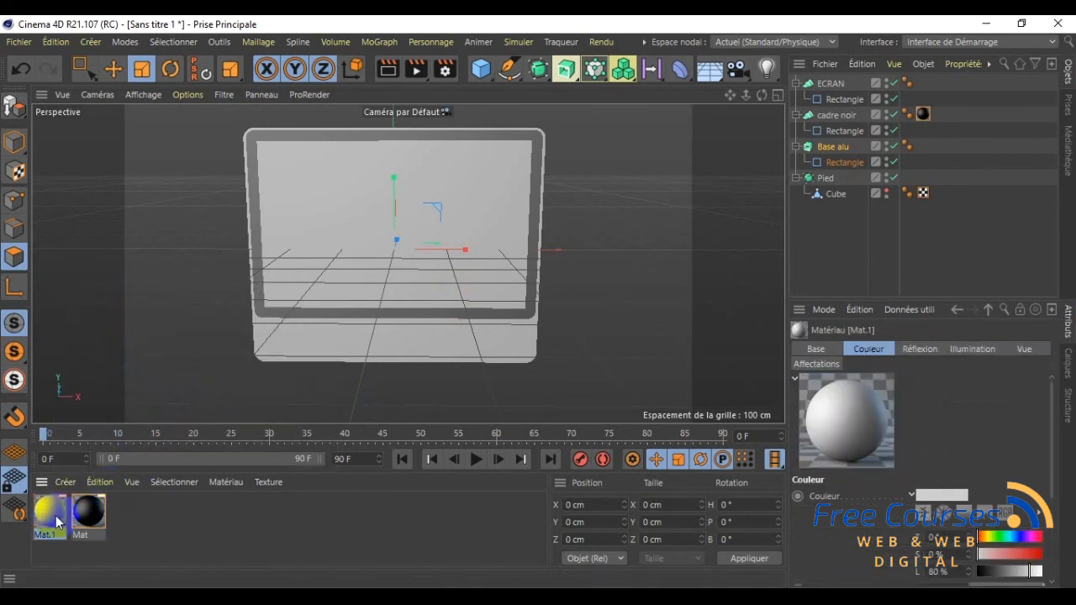
double_click(50, 513)
click(297, 474)
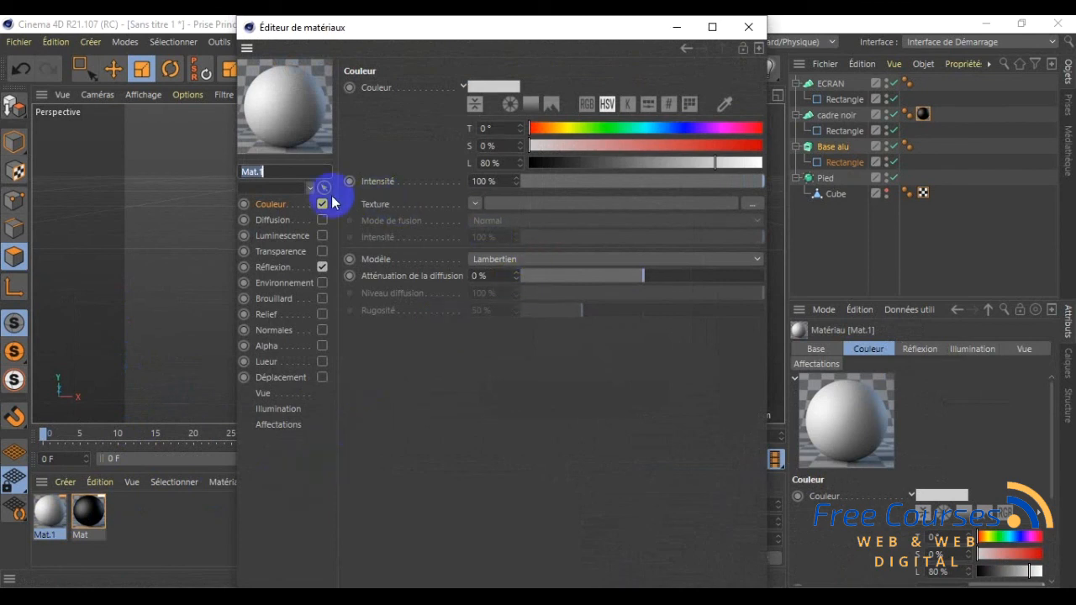
click(475, 206)
click(409, 210)
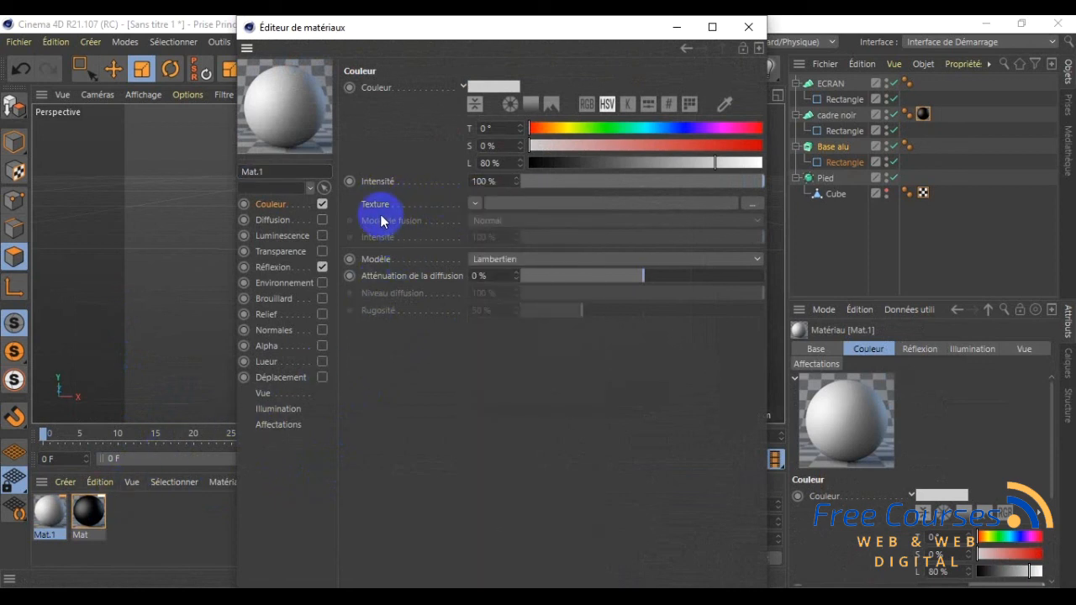
- Load the image 8.png as the second material's colour texture and apply the material to the ECRAN object
click(475, 205)
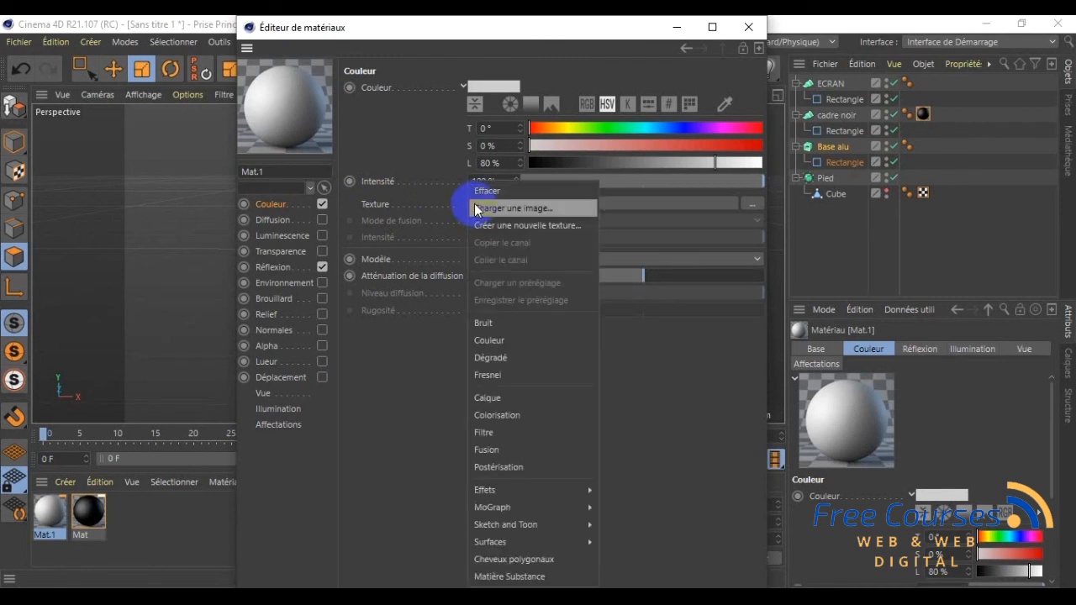
click(530, 215)
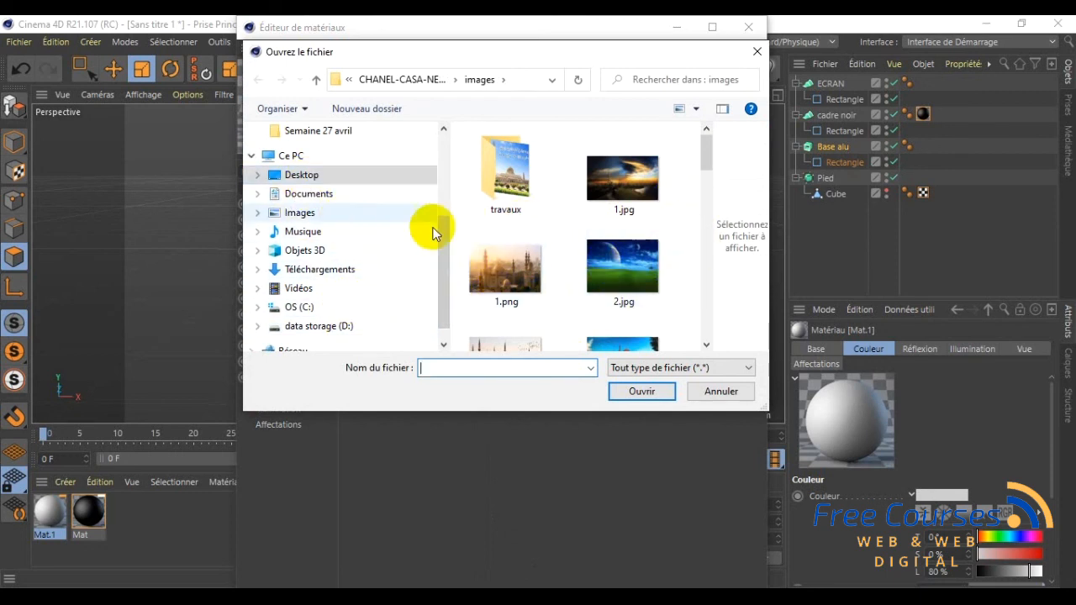
drag(701, 159, 707, 265)
click(504, 242)
click(628, 392)
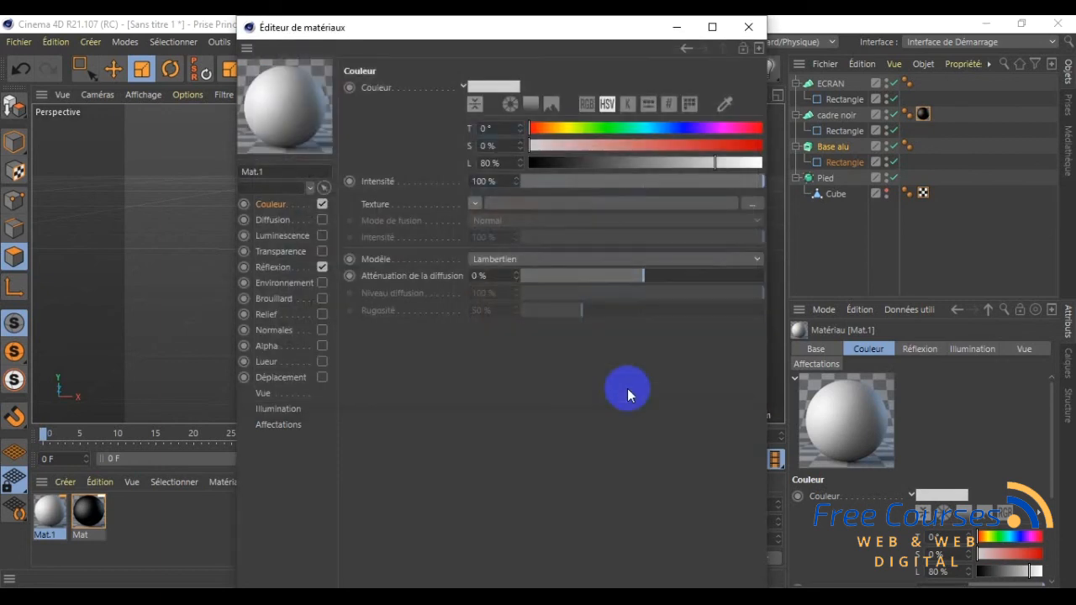
click(574, 377)
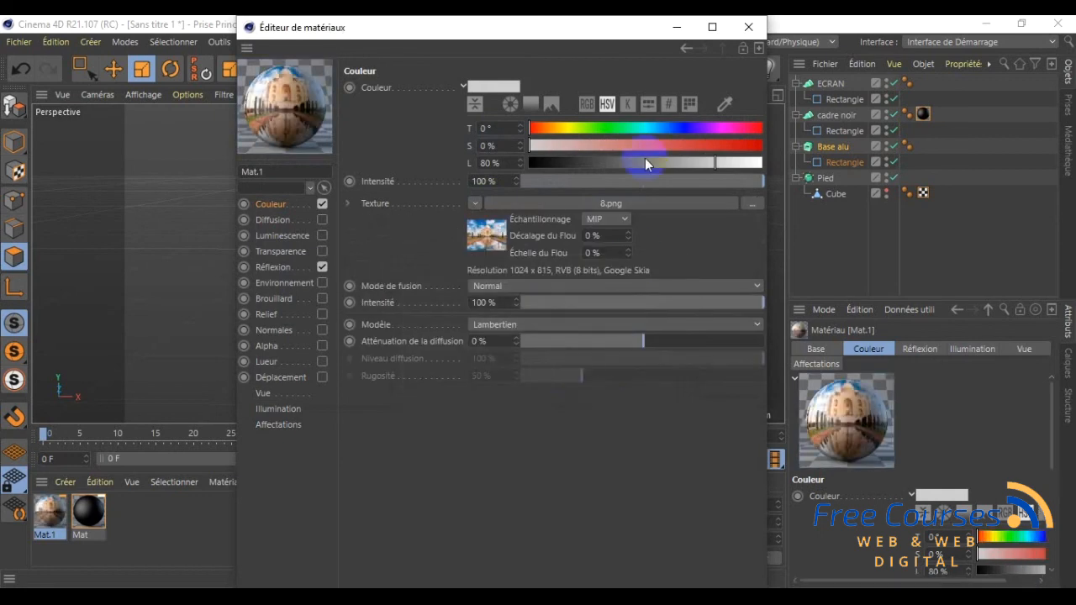
click(748, 27)
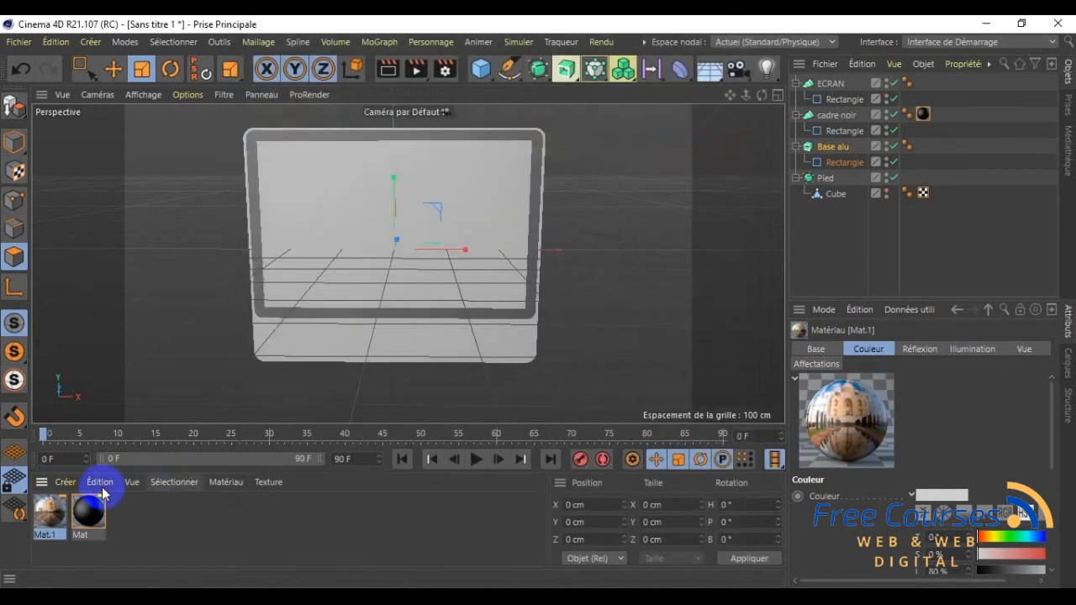
drag(52, 509, 831, 87)
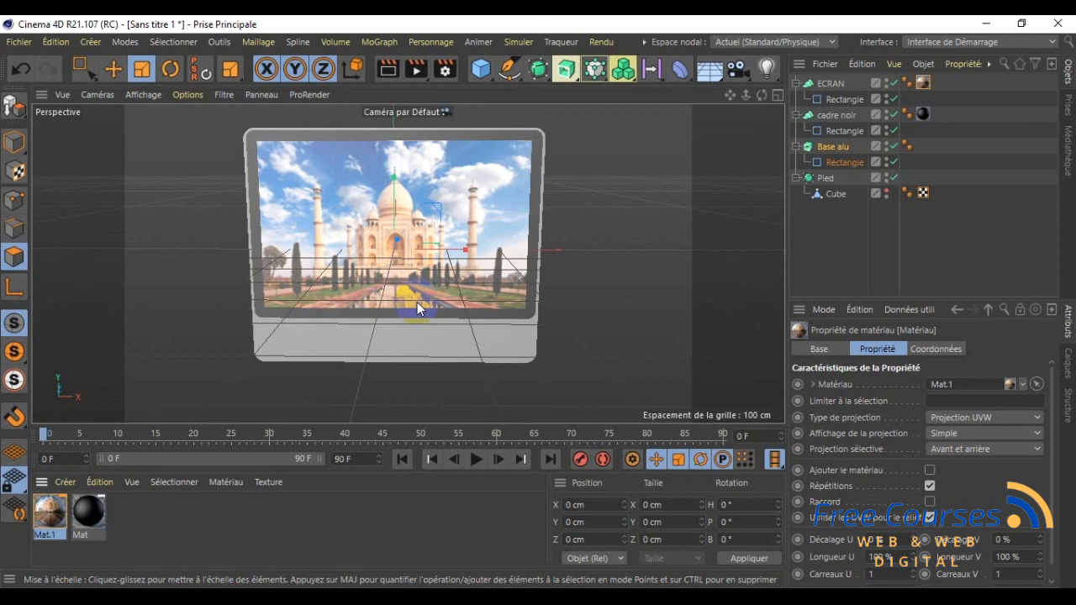
- Make the foot's Cube visible in the viewport again and set the Pied object's Y position to -320 cm
click(889, 192)
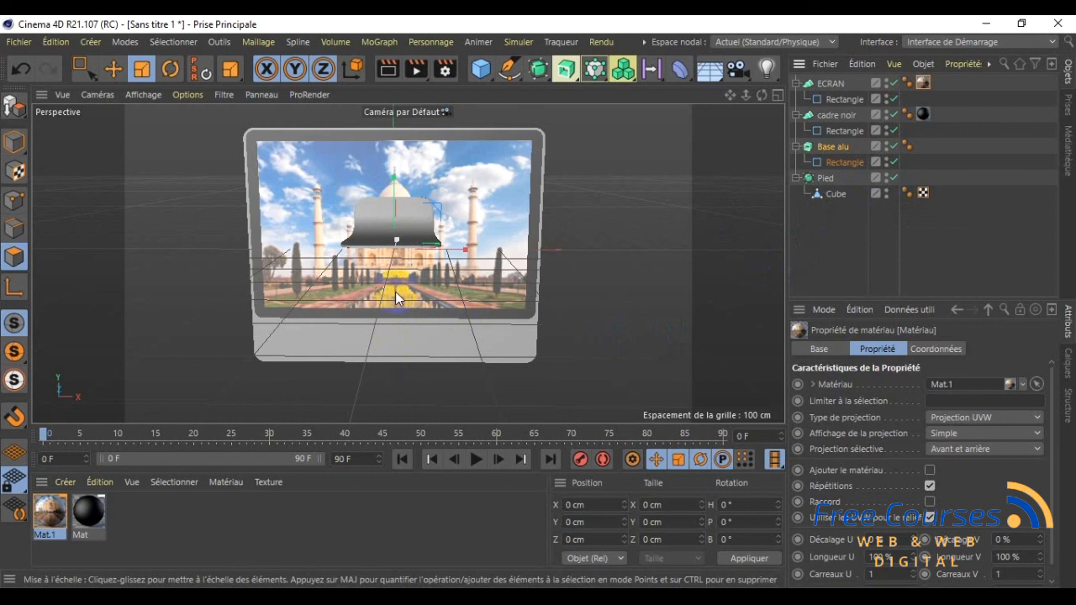
click(826, 180)
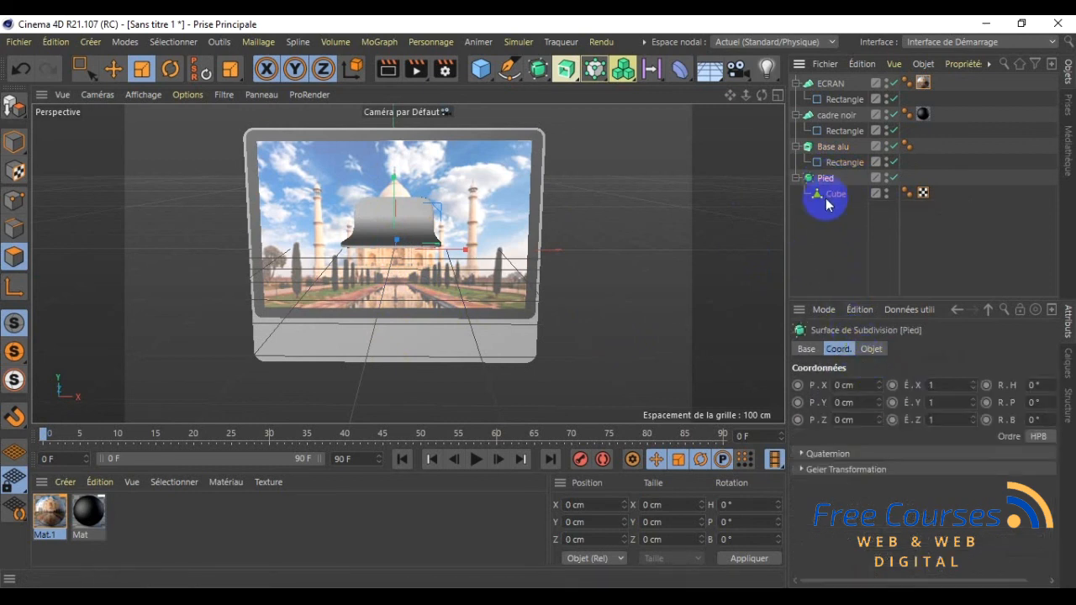
click(843, 385)
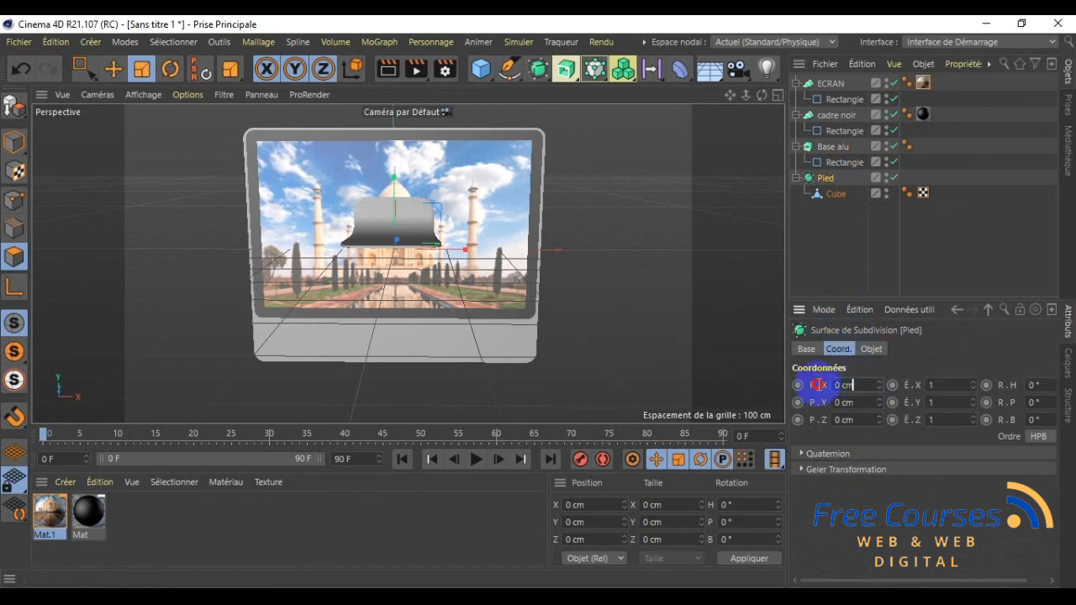
click(866, 404)
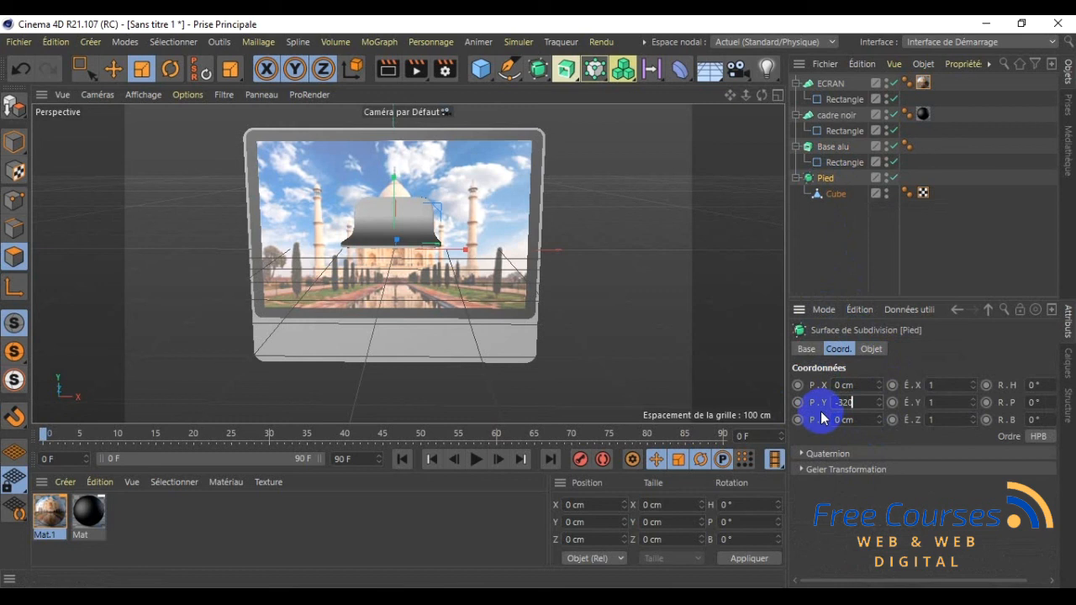
key(Return)
- Set the Pied object's Z position to 30 cm and view the whole iMac from a slight angle
click(856, 423)
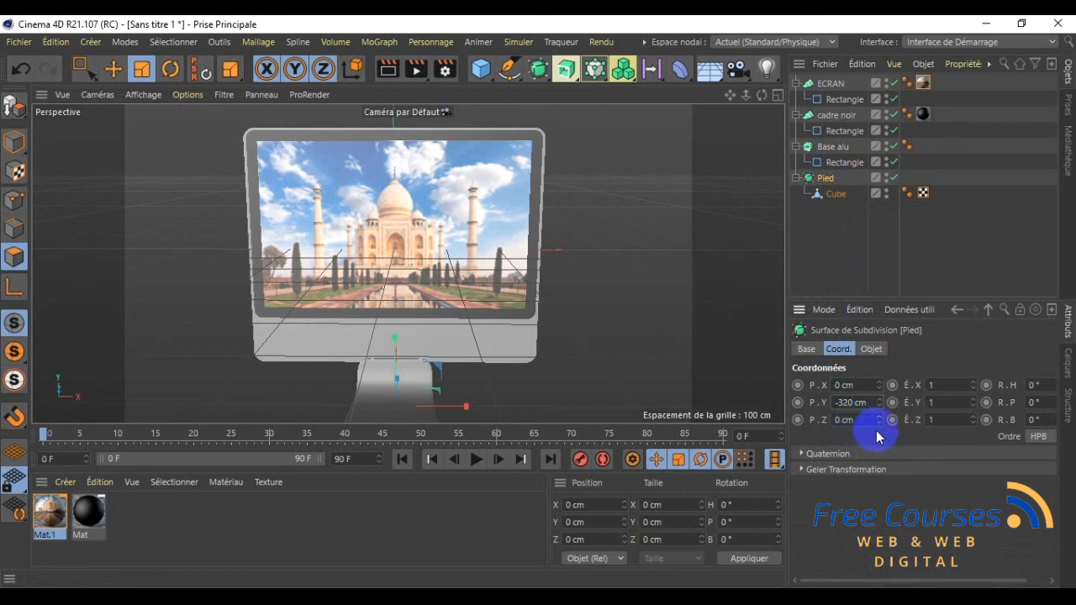
click(878, 417)
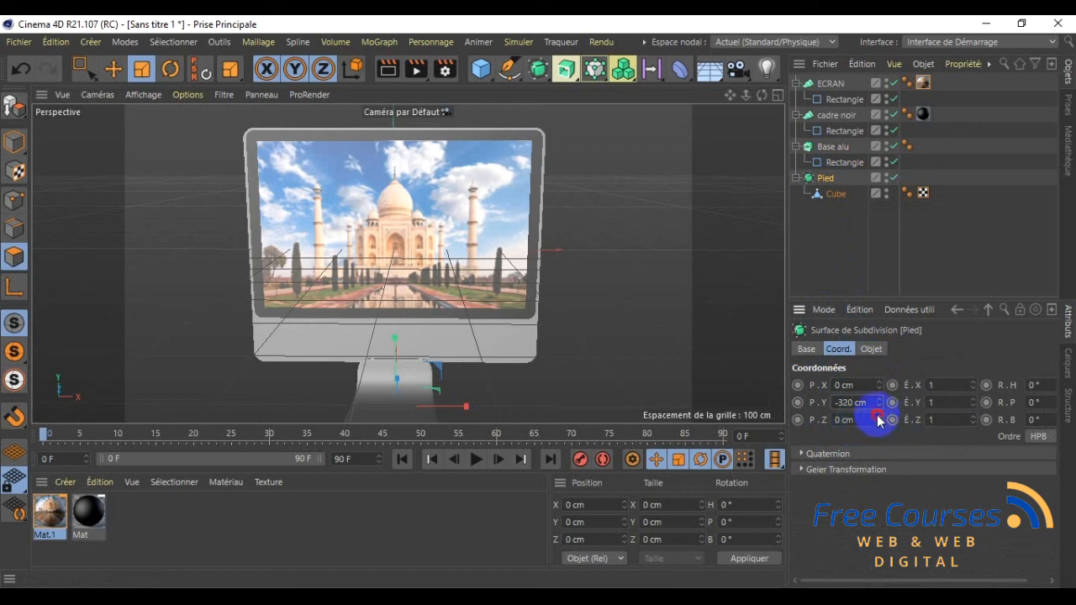
drag(878, 421, 732, 420)
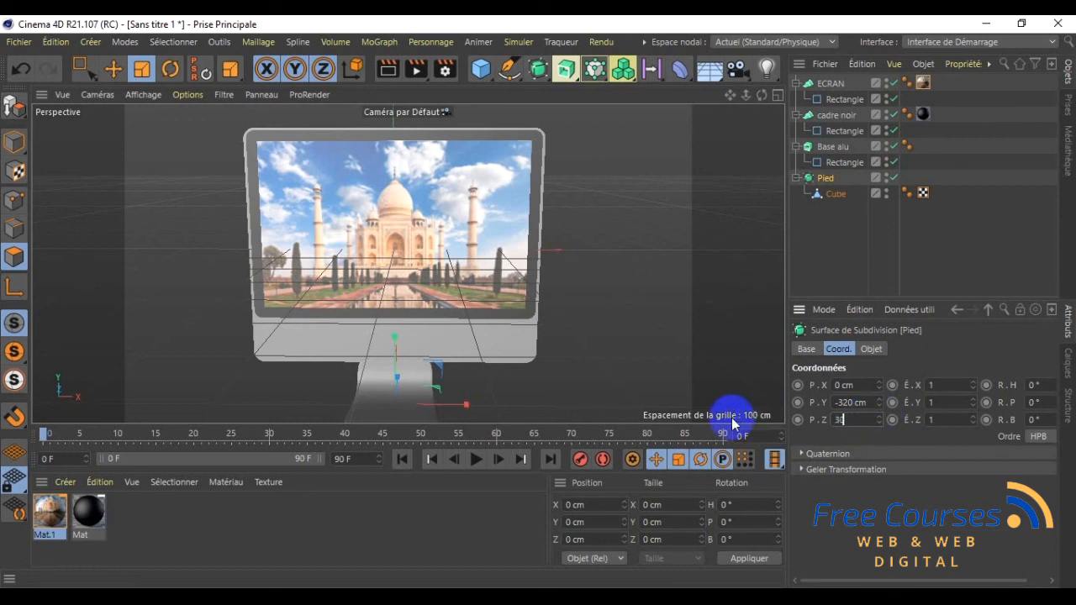
text(30)
key(Return)
scroll(513, 326, down, 3)
scroll(513, 326, up, 3)
alt+drag(538, 302, 542, 301)
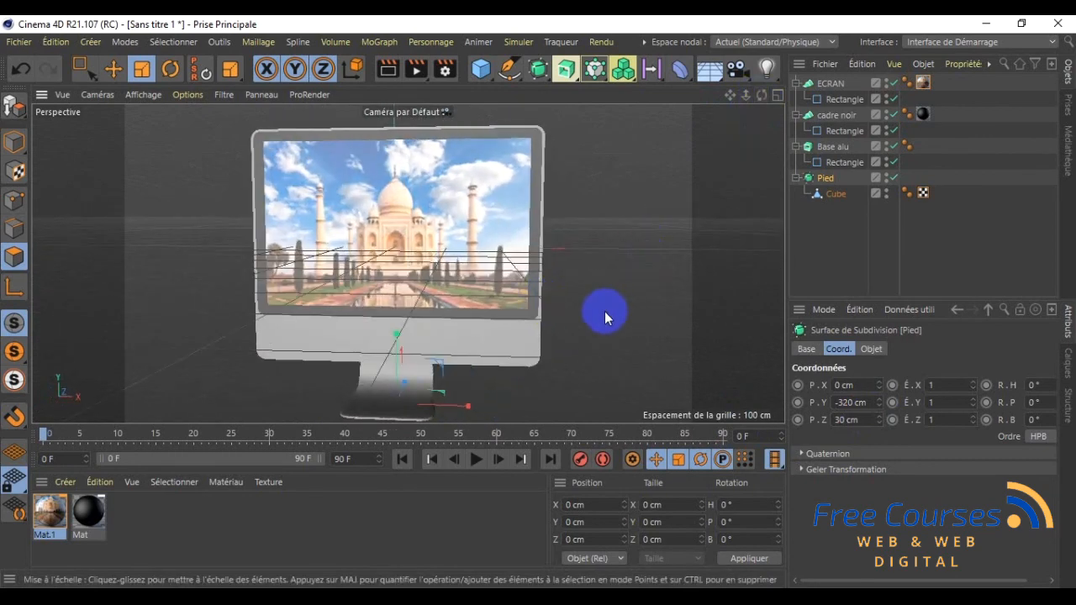
scroll(605, 311, down, 1)
drag(730, 95, 716, 99)
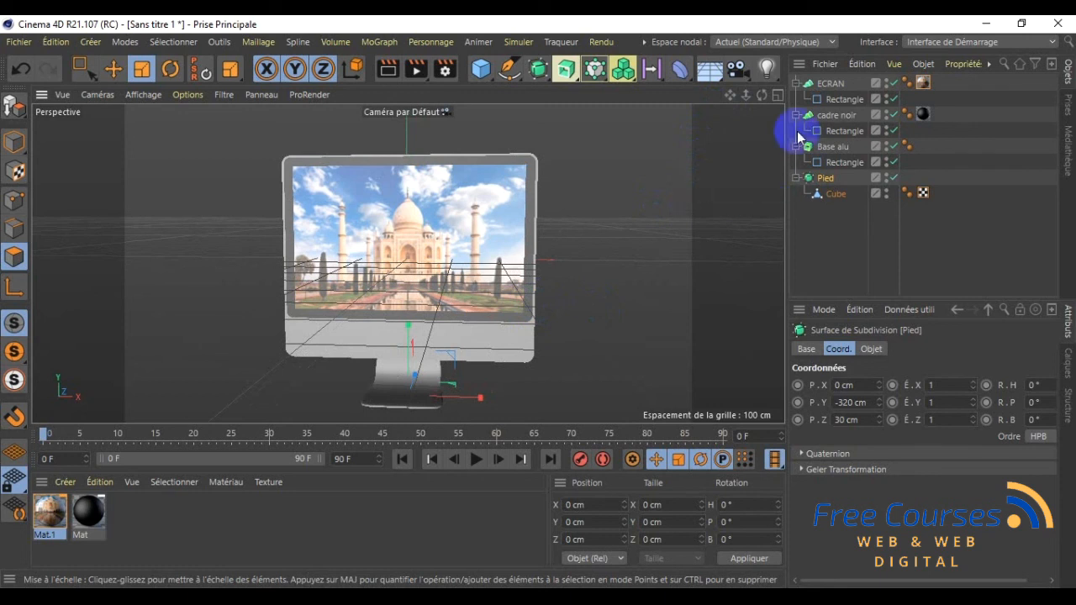
- Create a third default material for the Base alu object and open it in the material editor
click(843, 148)
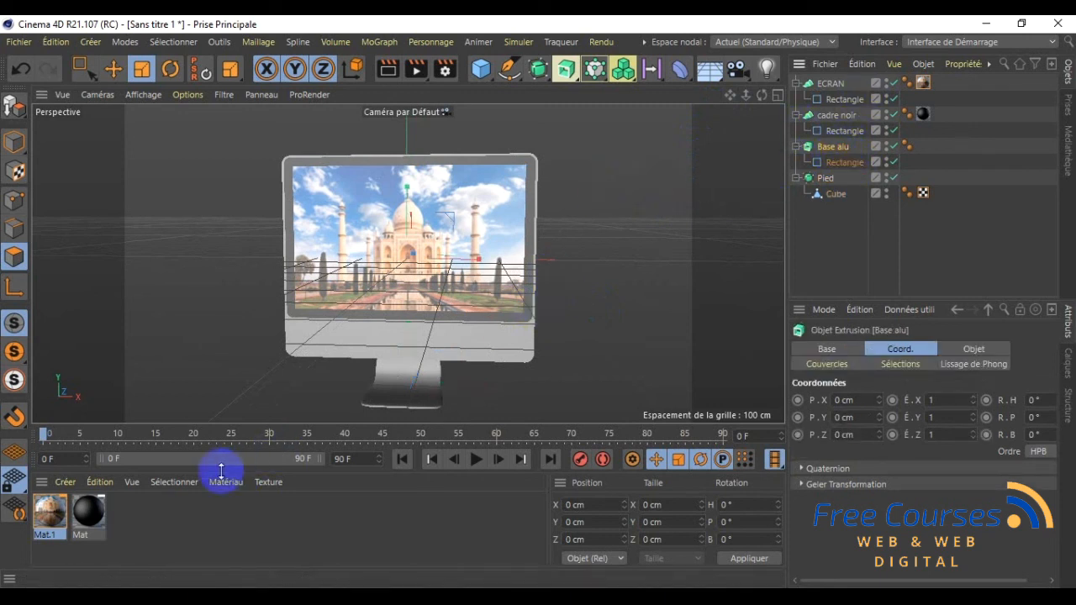
click(67, 482)
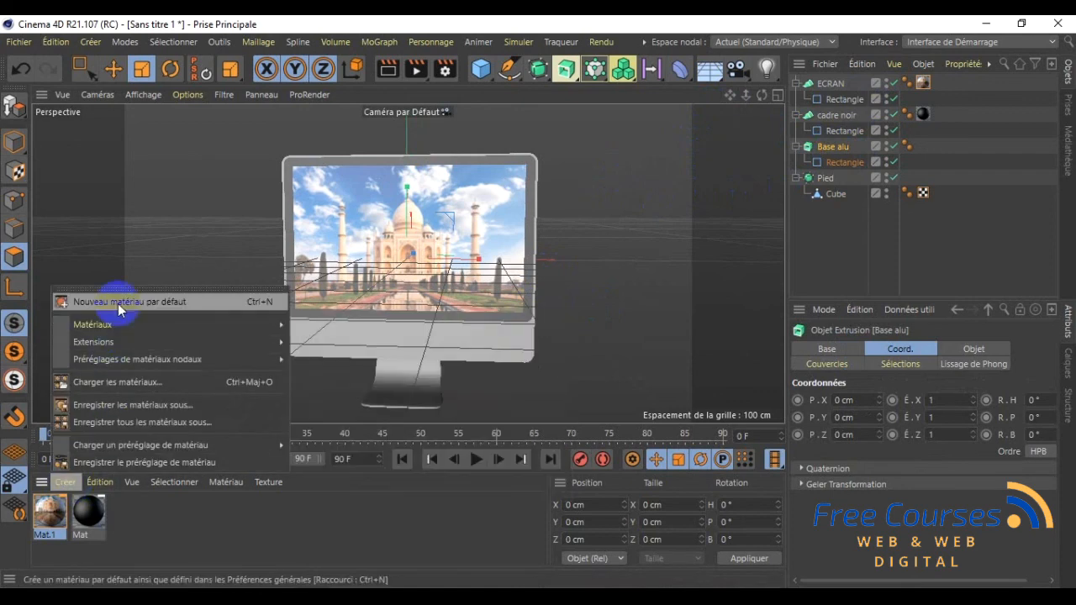
click(118, 303)
double_click(59, 518)
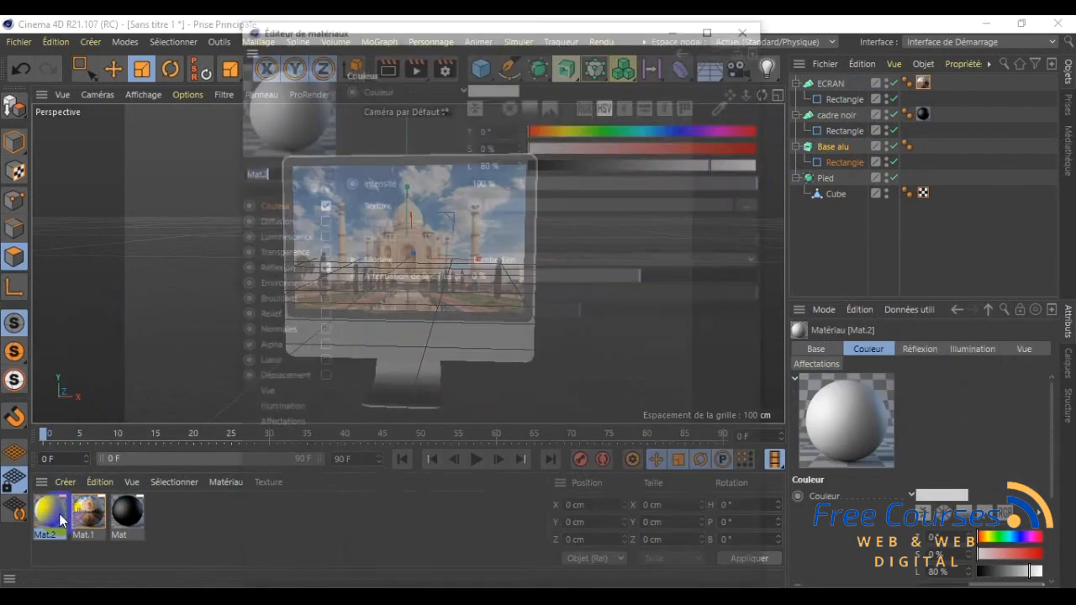
- Set the new material's colour to dark grey with 31 % brightness
click(486, 88)
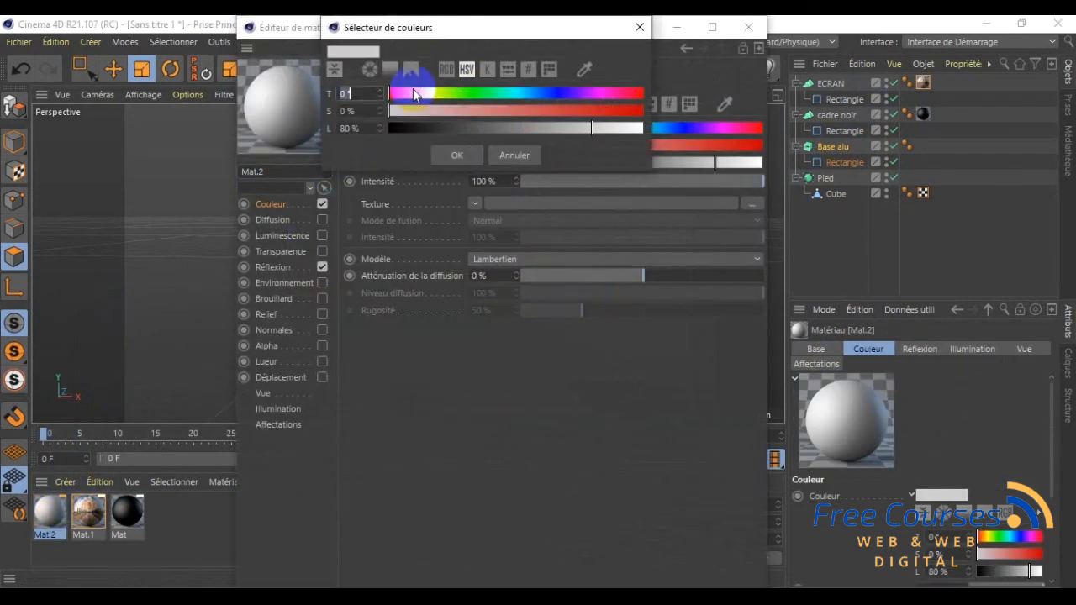
drag(592, 128, 660, 128)
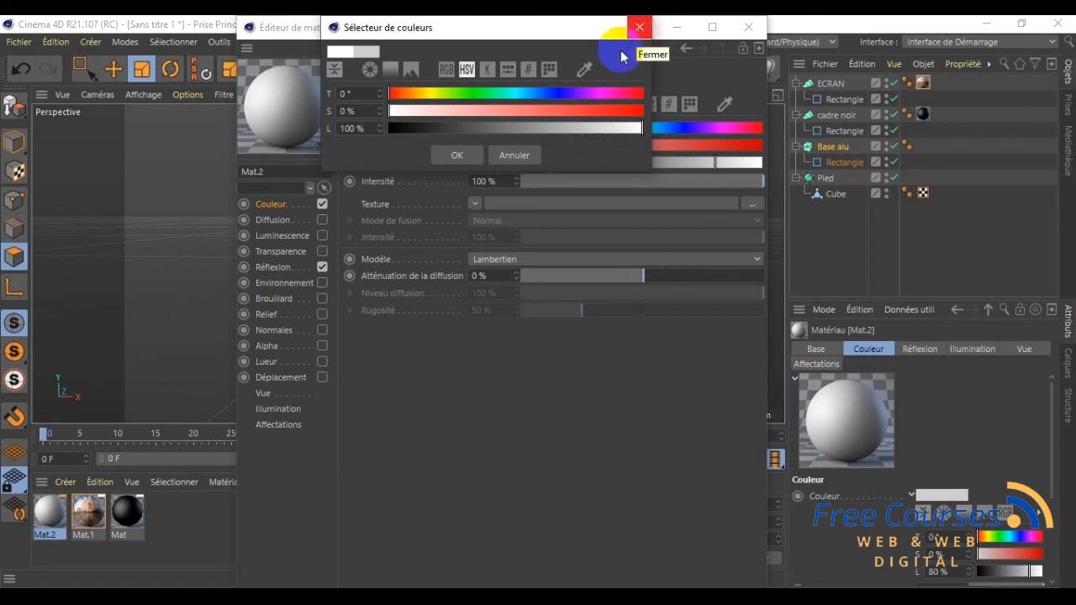
click(468, 128)
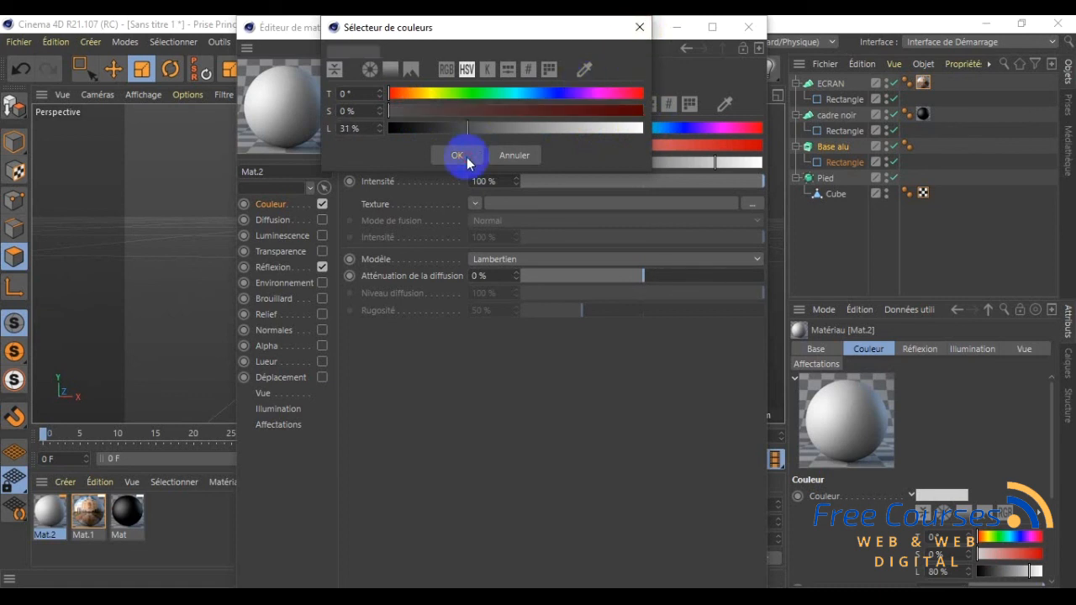
click(459, 156)
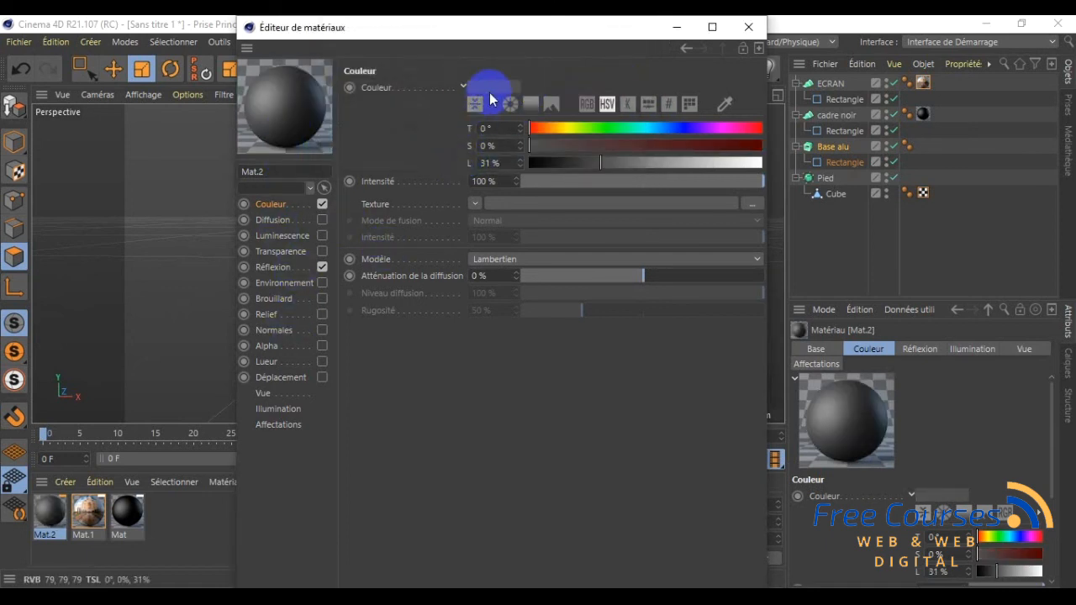
- Set the new material's colour to pure white with 0 % saturation and 100 % brightness, and close the material editor
click(498, 85)
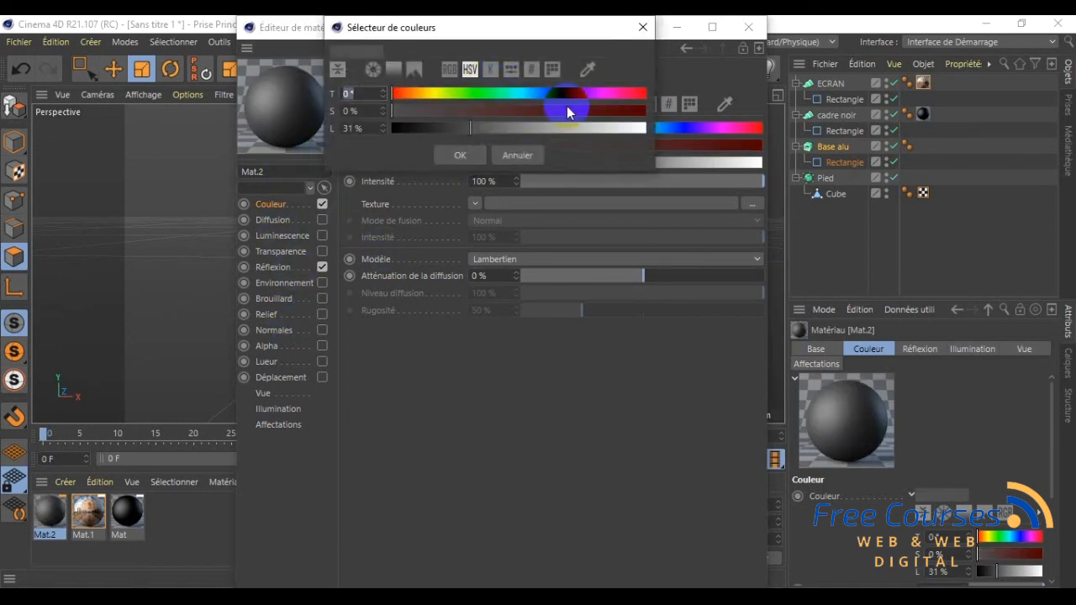
drag(615, 128, 646, 130)
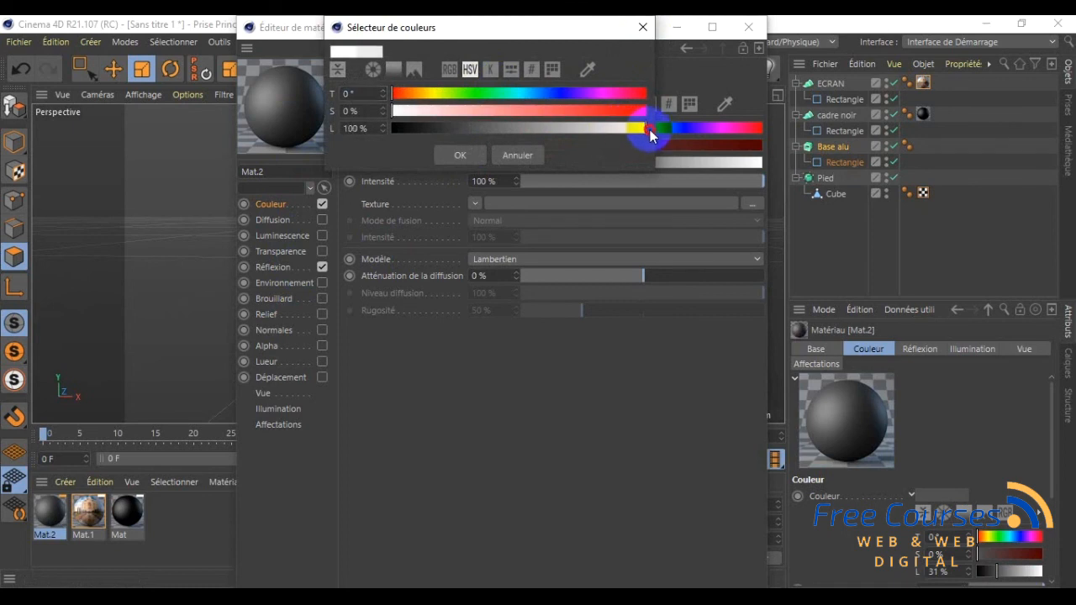
drag(402, 112, 347, 108)
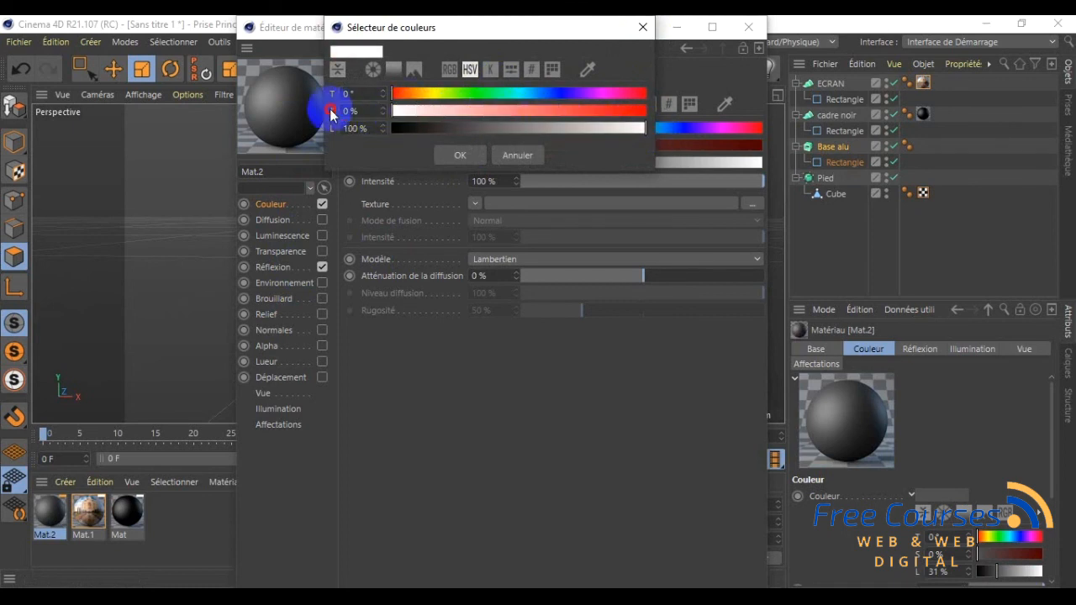
click(464, 158)
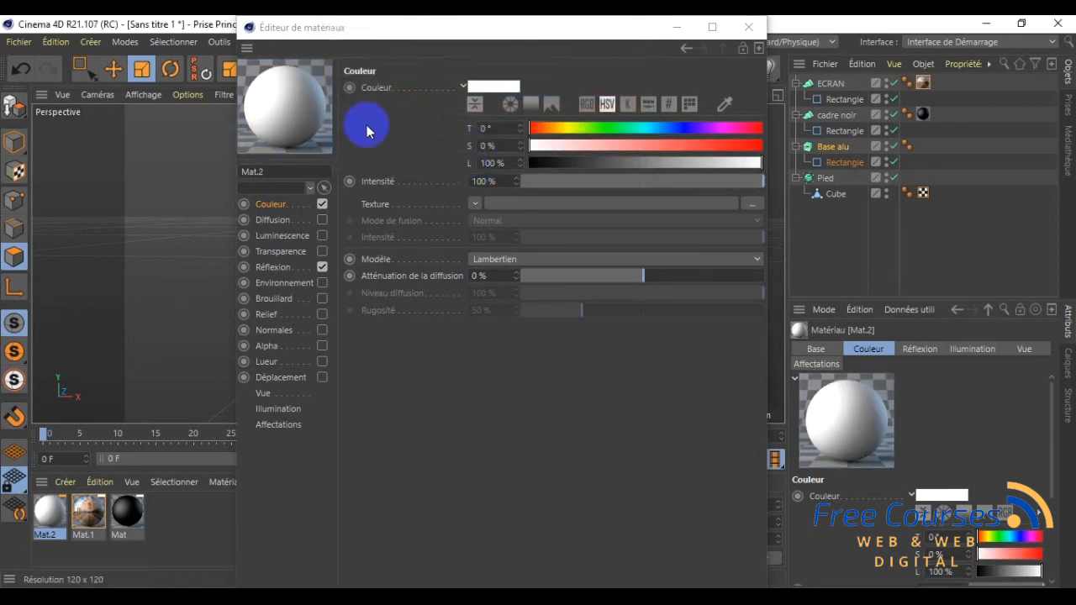
click(748, 27)
- Apply the white material to the Base alu object
click(48, 509)
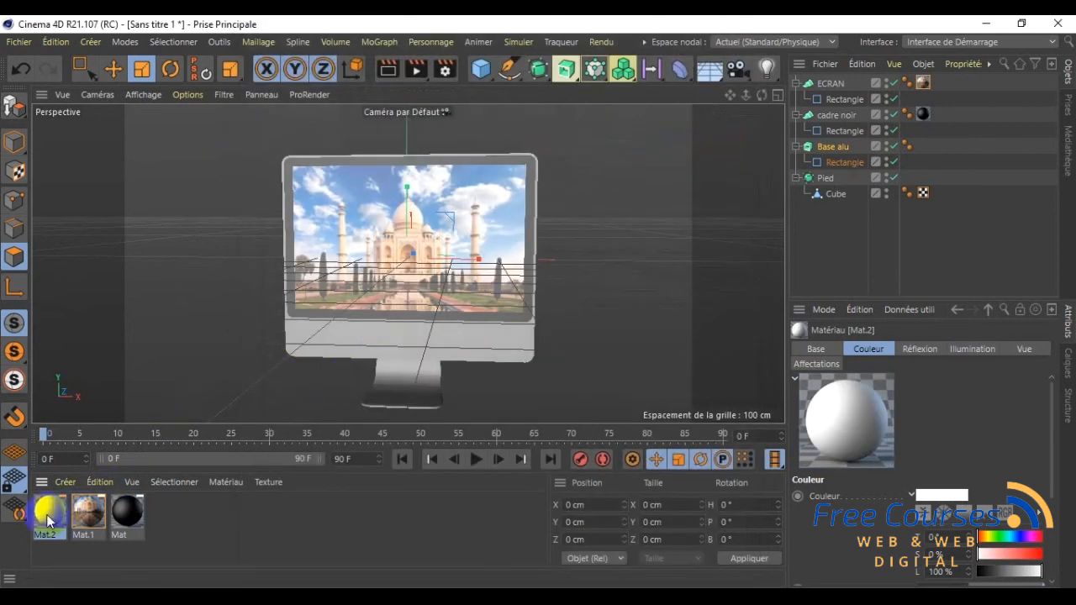
drag(201, 516, 834, 154)
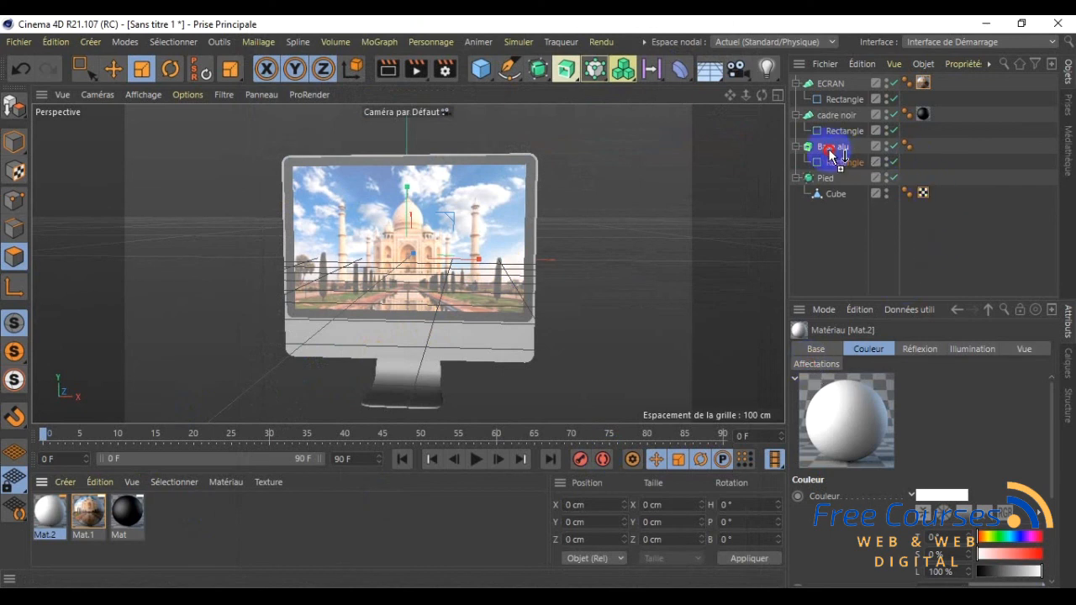
drag(833, 153, 830, 149)
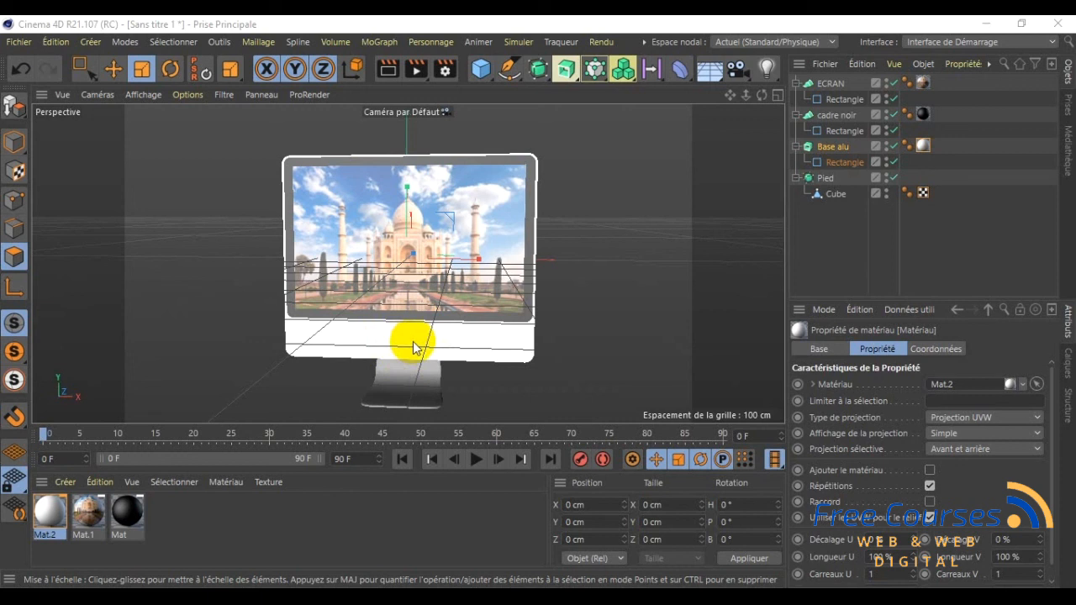
- Add a Cube primitive to the scene and show its object size properties
click(96, 48)
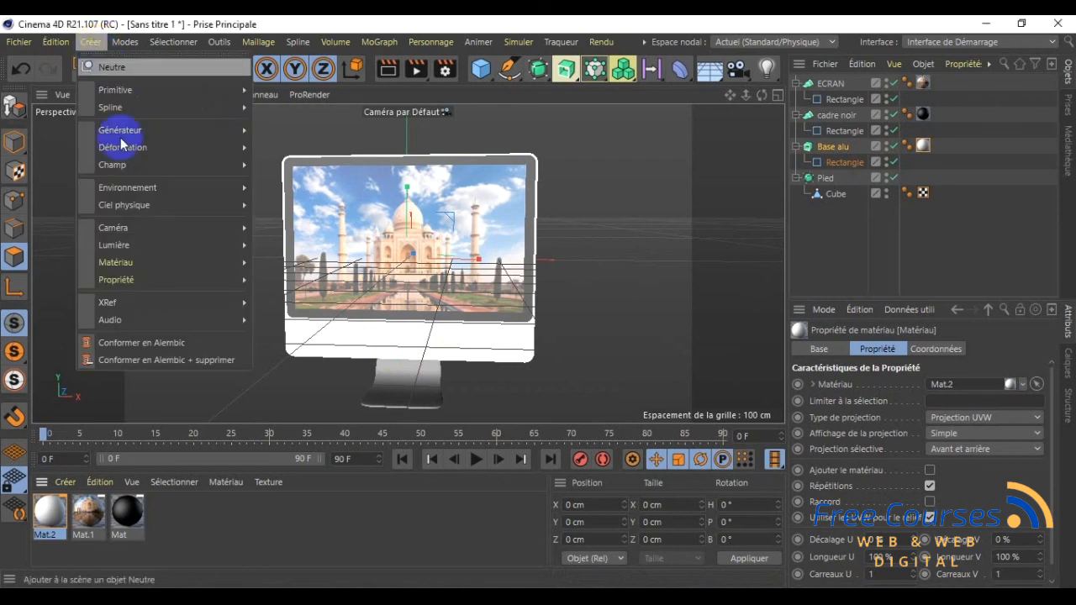
mouse_move(137, 90)
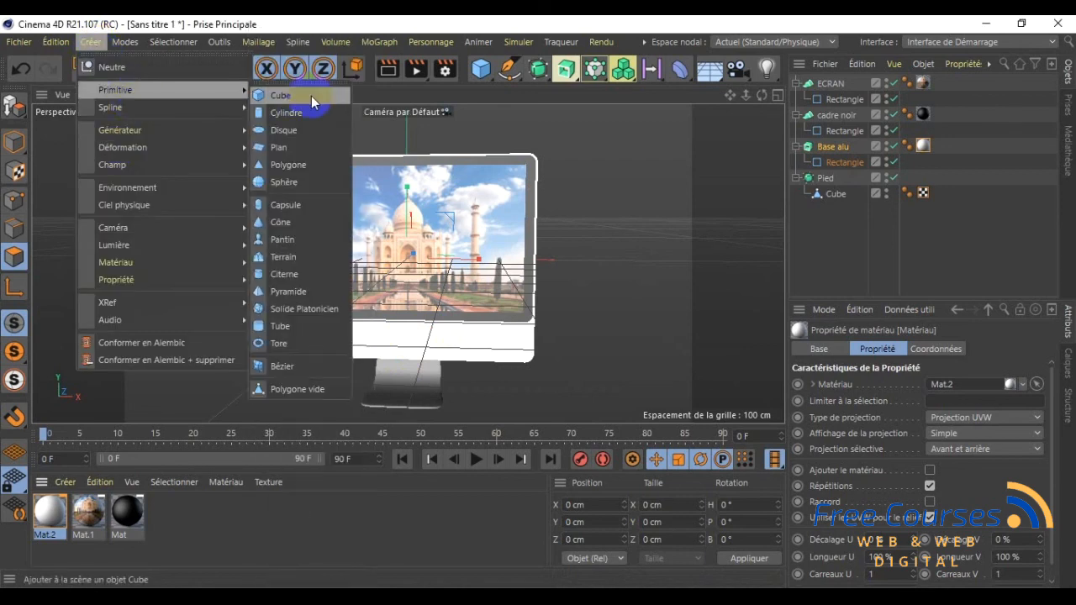
click(311, 96)
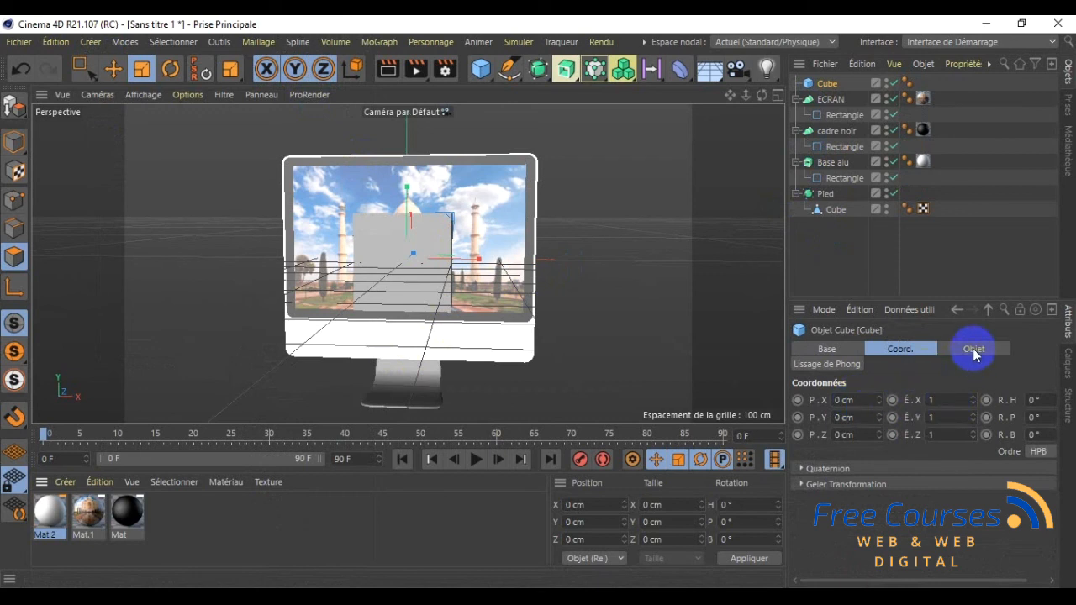
click(973, 348)
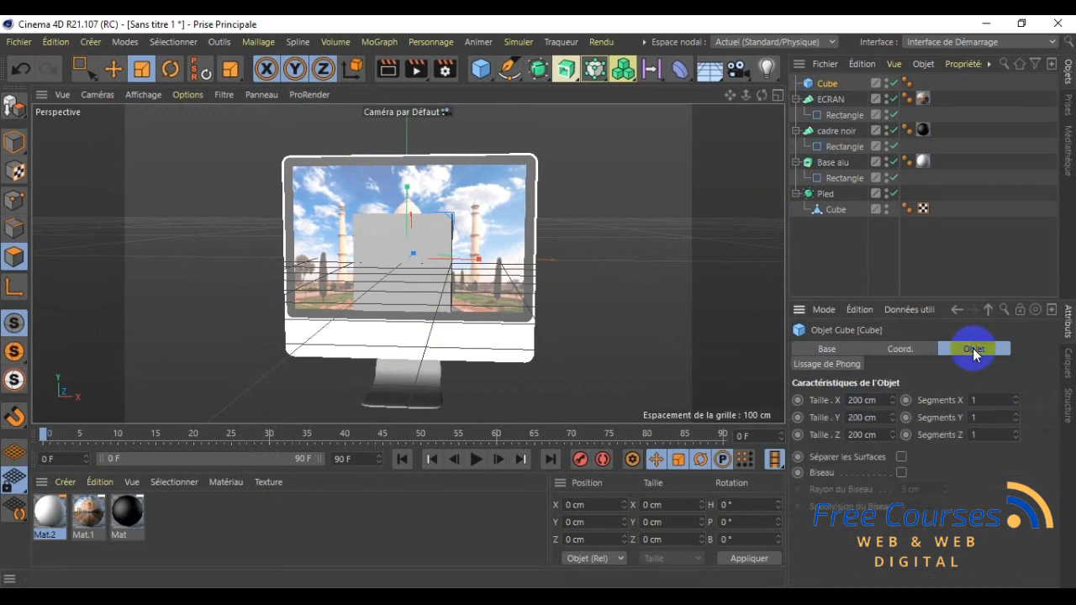
click(898, 349)
click(981, 349)
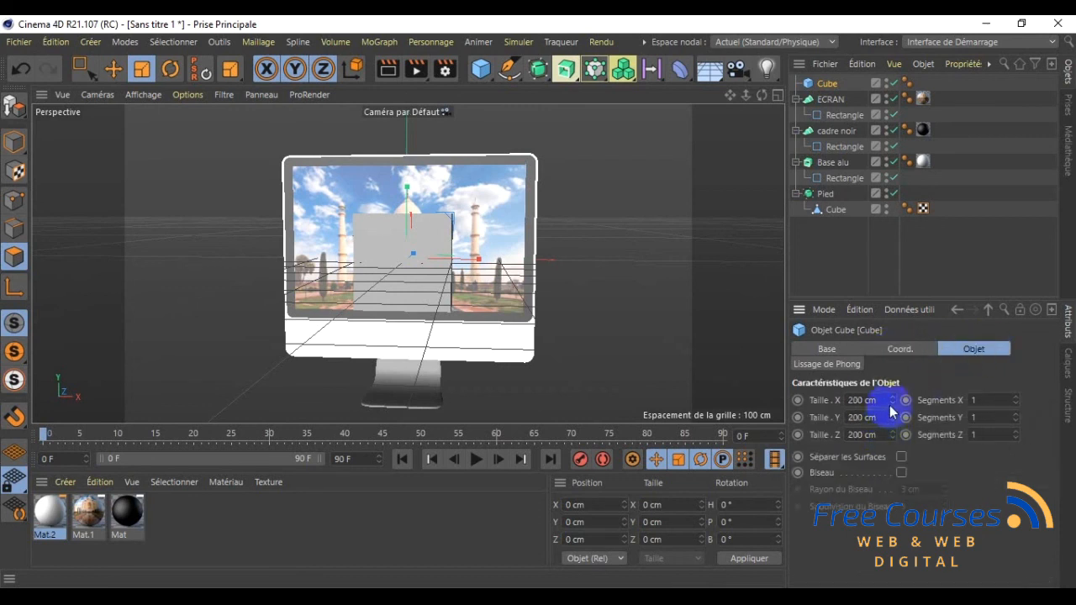
- Set the new cube's size to 96 cm in X, 92 cm in Y and 1 cm in Z
drag(878, 401, 796, 401)
text(96)
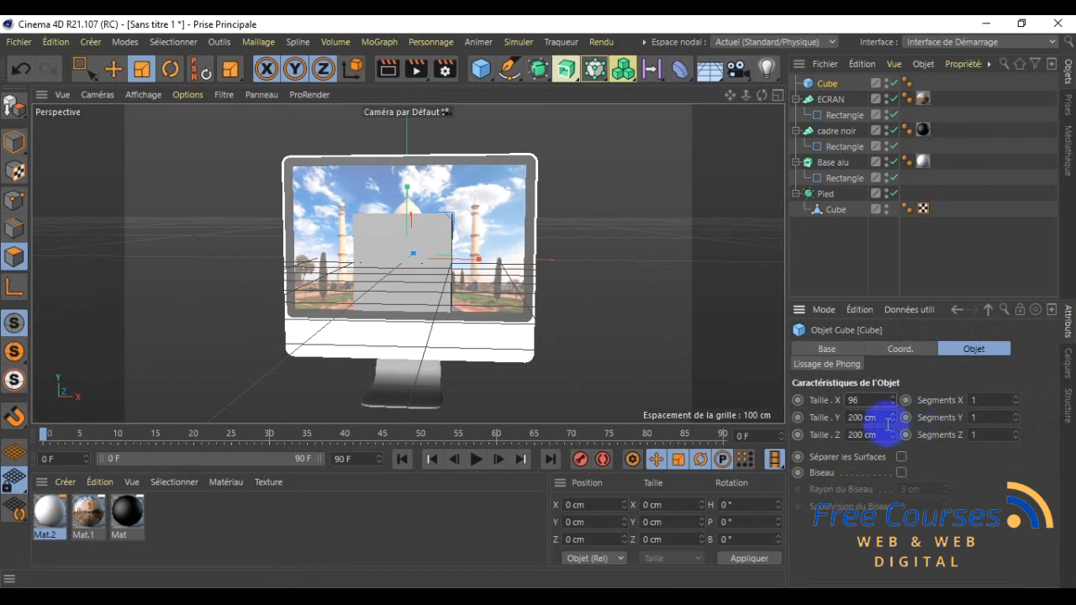
key(Tab)
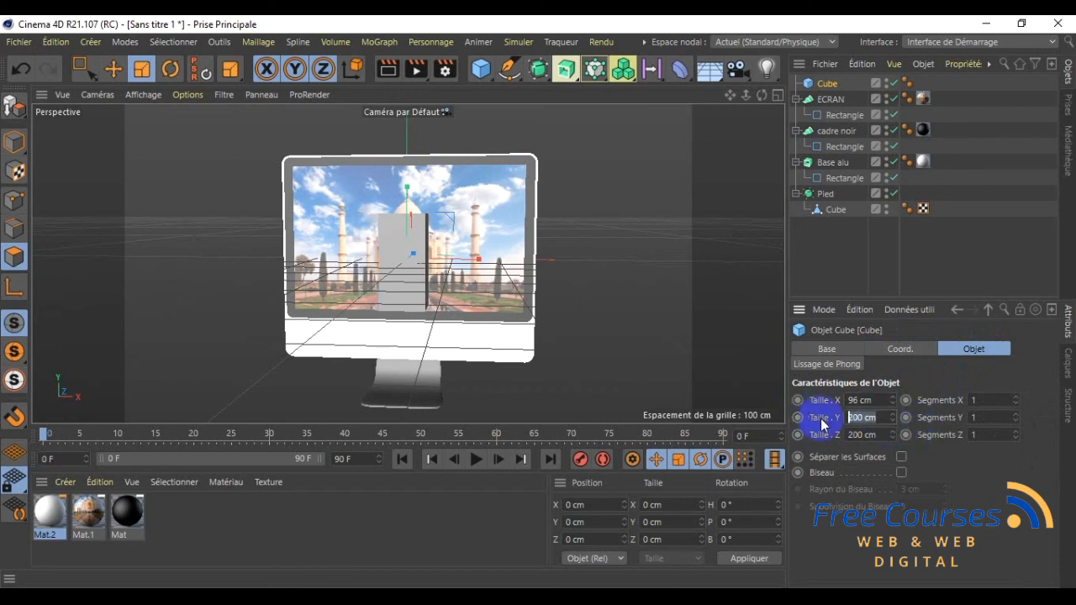
text(92)
key(Tab)
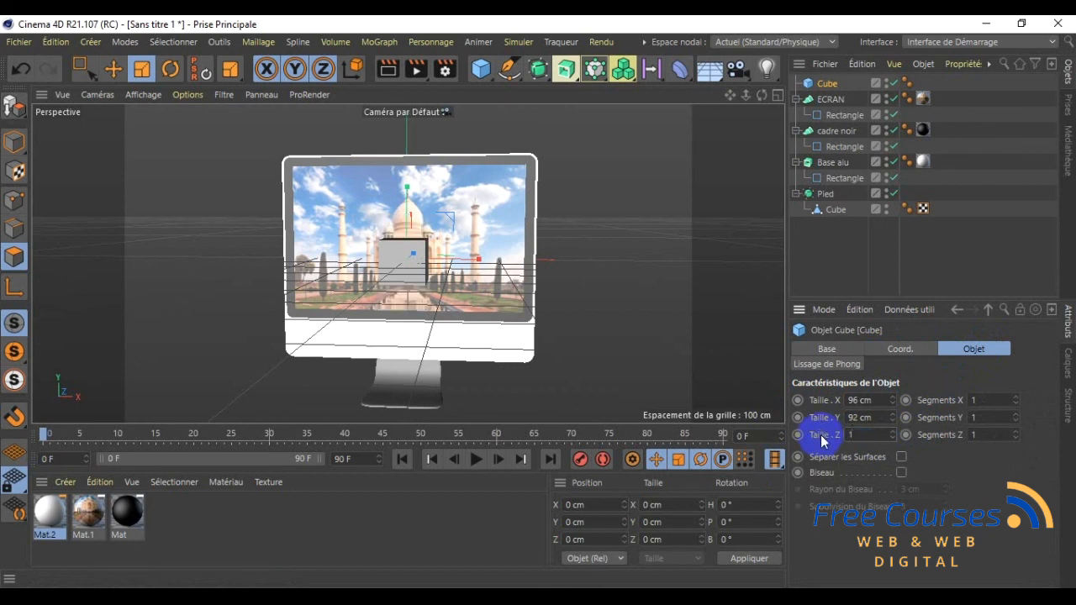
text(1)
key(Return)
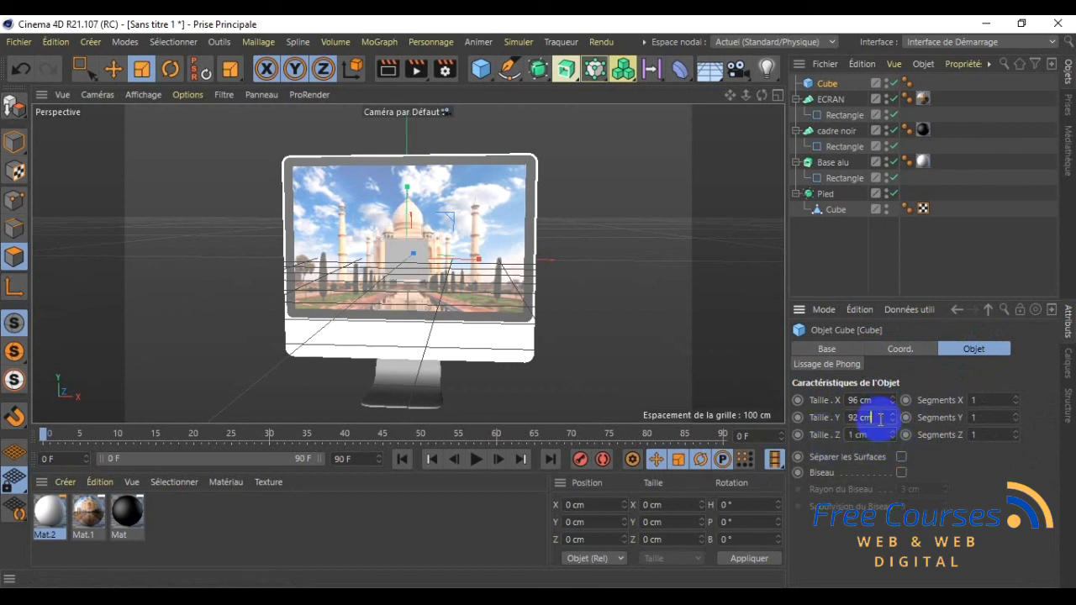
- Lower the thin cube to a Y position of -182 cm, over the chin of the iMac, and check its placement
click(894, 347)
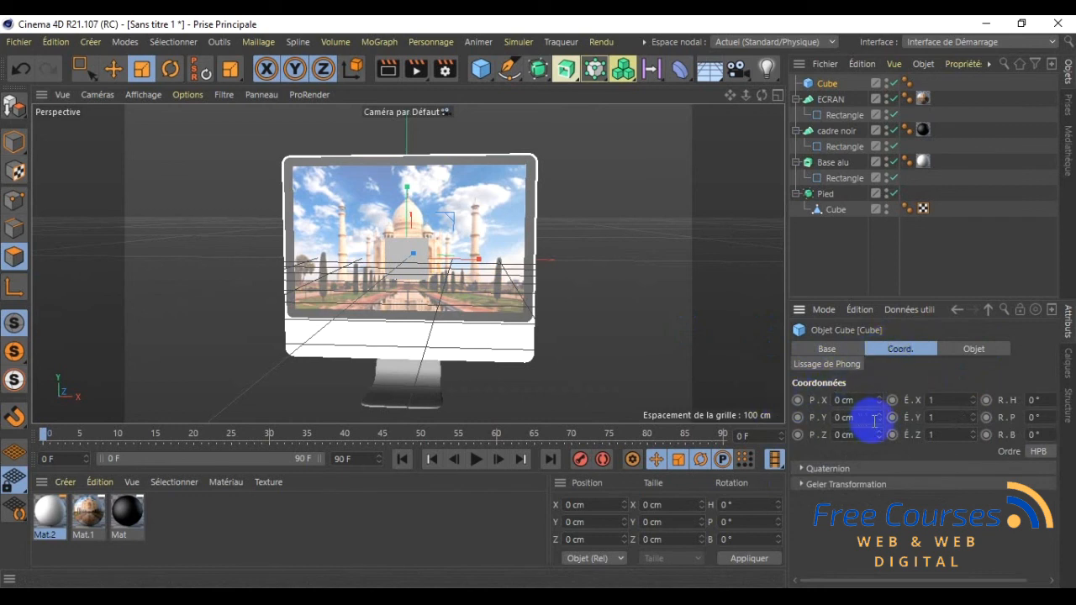
drag(879, 422, 879, 418)
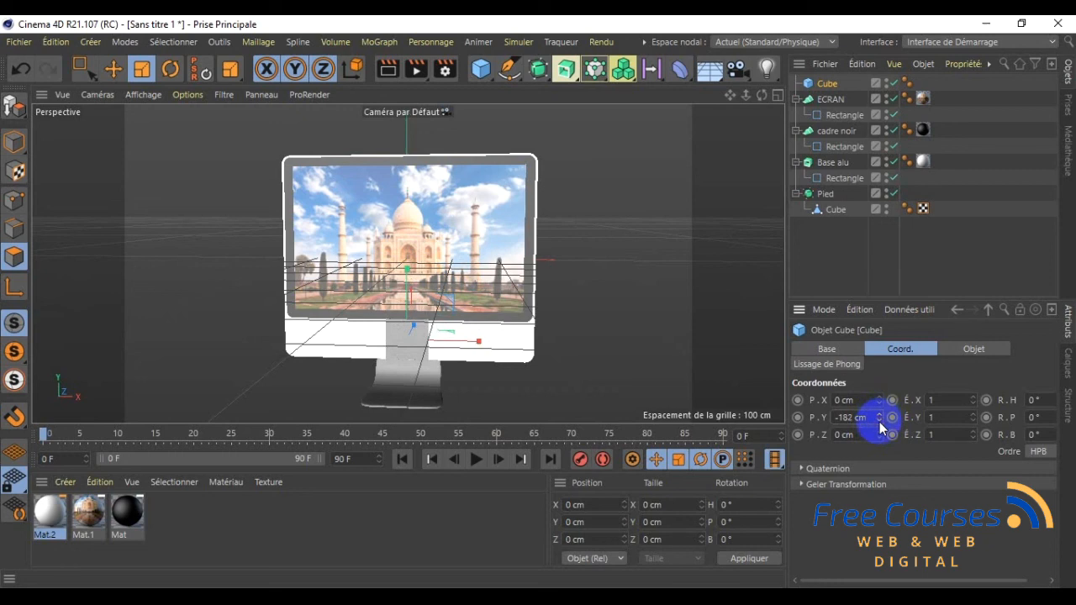
drag(761, 95, 540, 302)
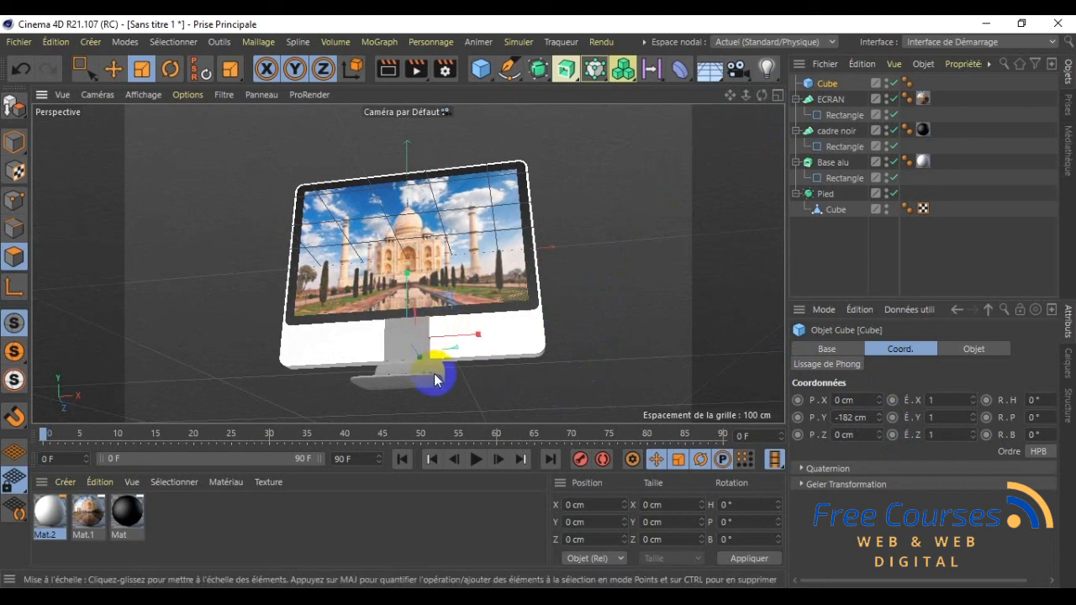
- Create a new default material and start loading an image into its colour texture
click(66, 482)
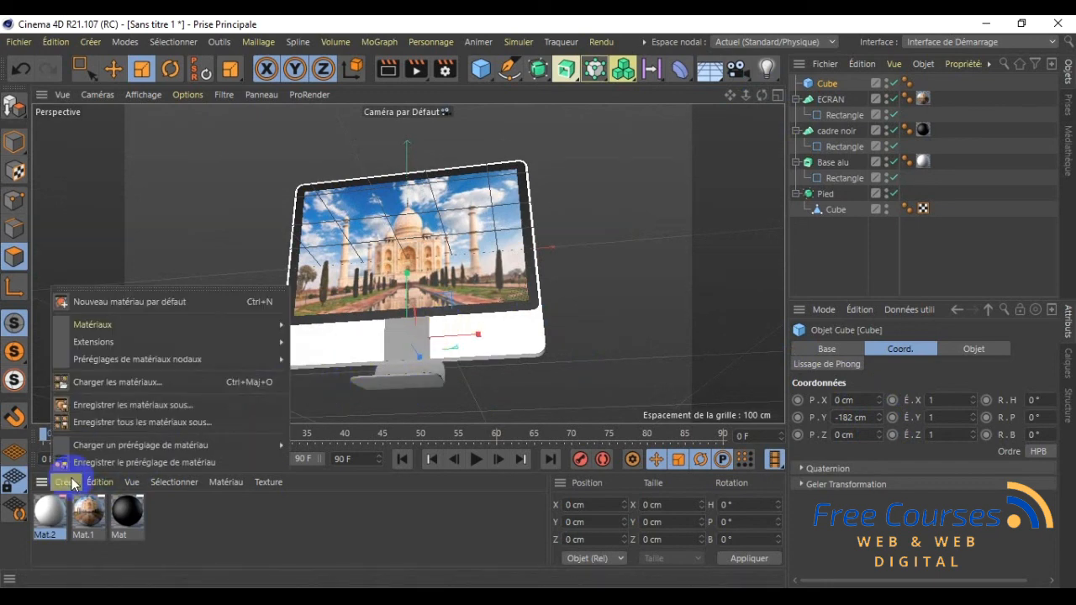
click(112, 305)
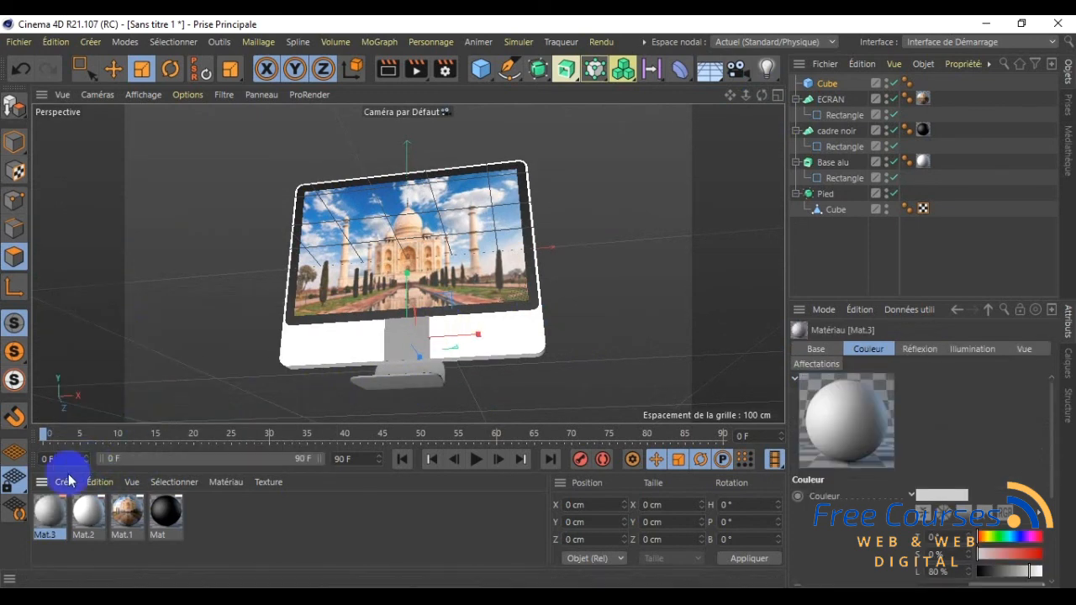
double_click(51, 512)
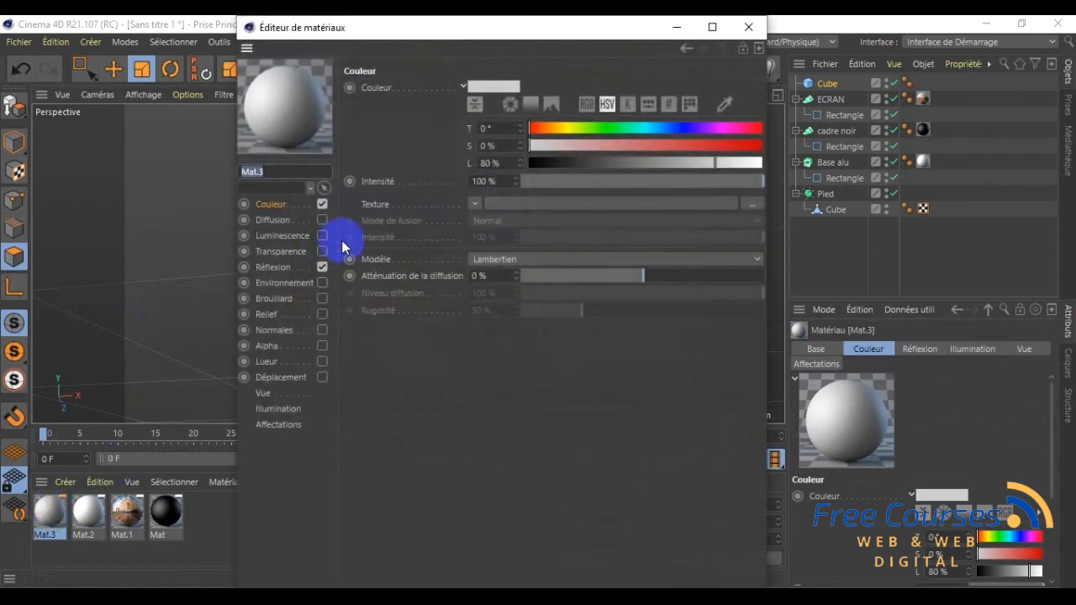
click(475, 206)
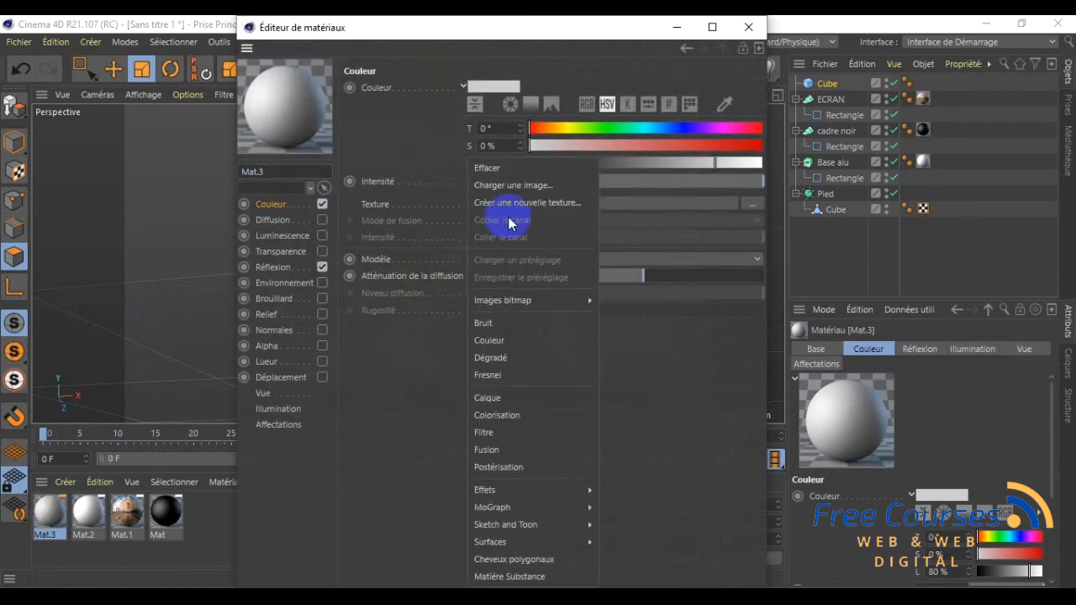
click(505, 187)
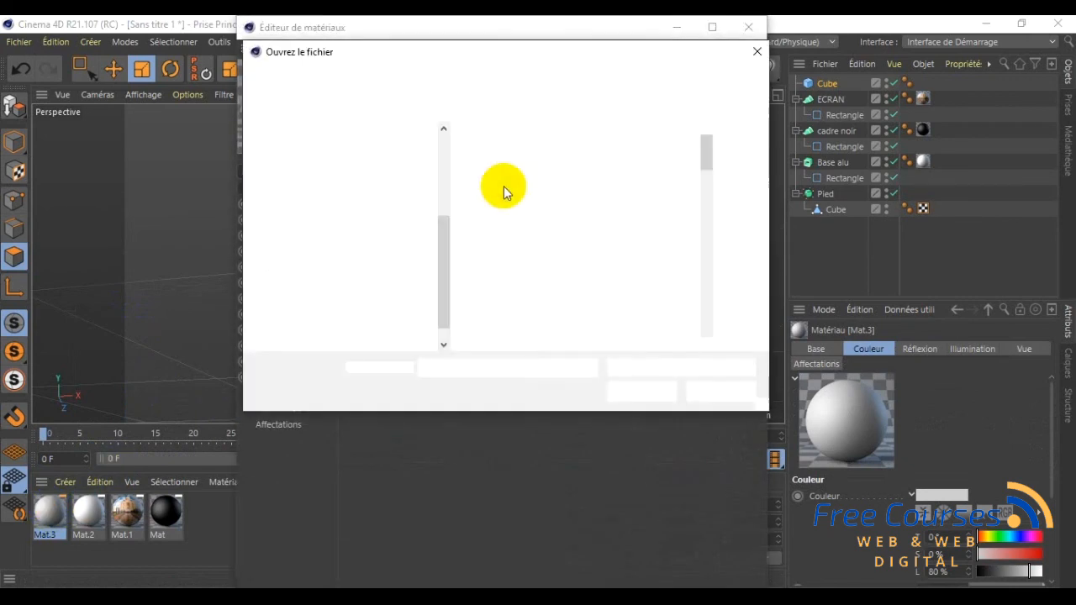
- Browse for the texture image to the Desktop folder cours_INGI > cinema4d > Semaine 27 avril
click(321, 180)
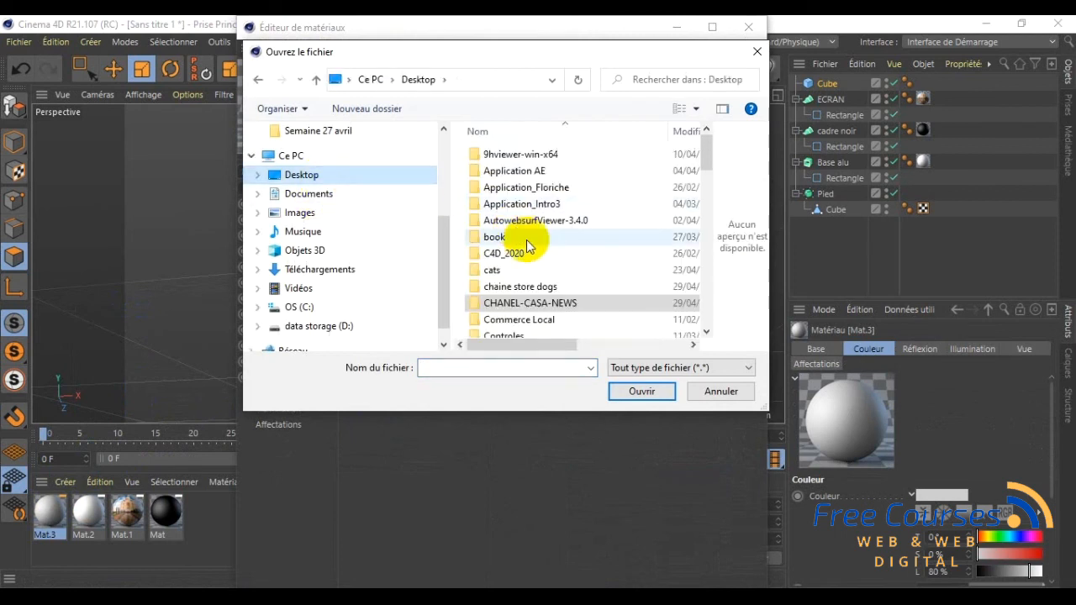
scroll(533, 239, down, 4)
double_click(505, 246)
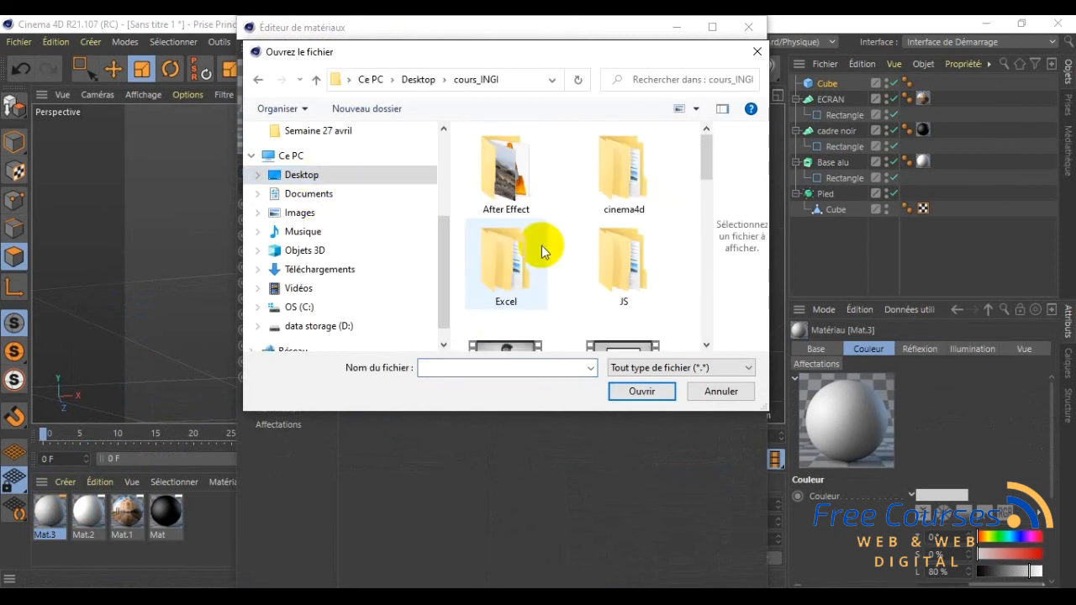
double_click(509, 200)
scroll(639, 277, down, 1)
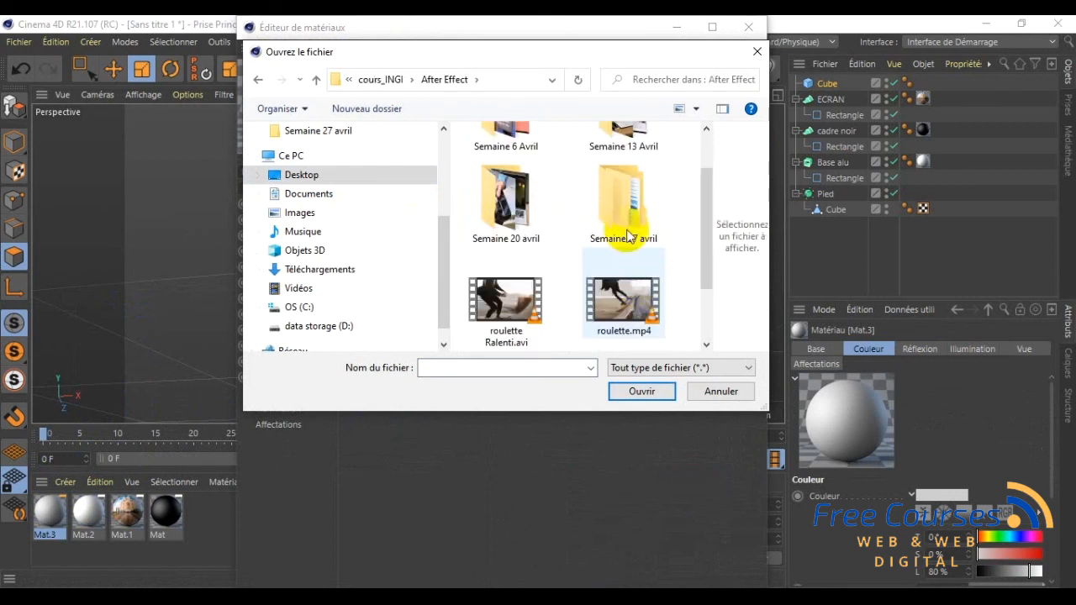
double_click(625, 233)
click(381, 79)
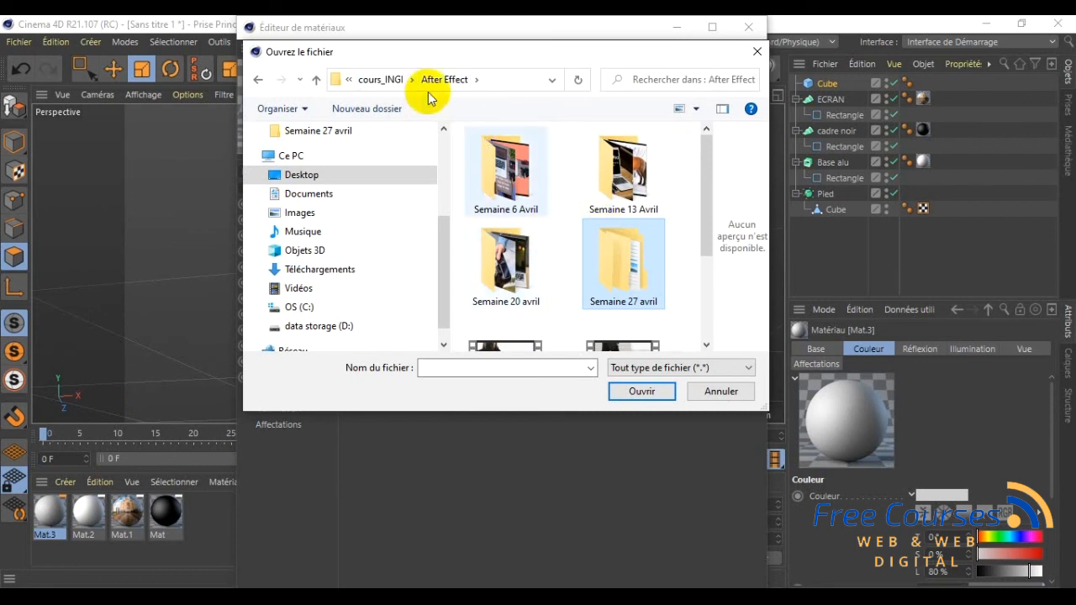
click(377, 79)
click(632, 208)
double_click(631, 208)
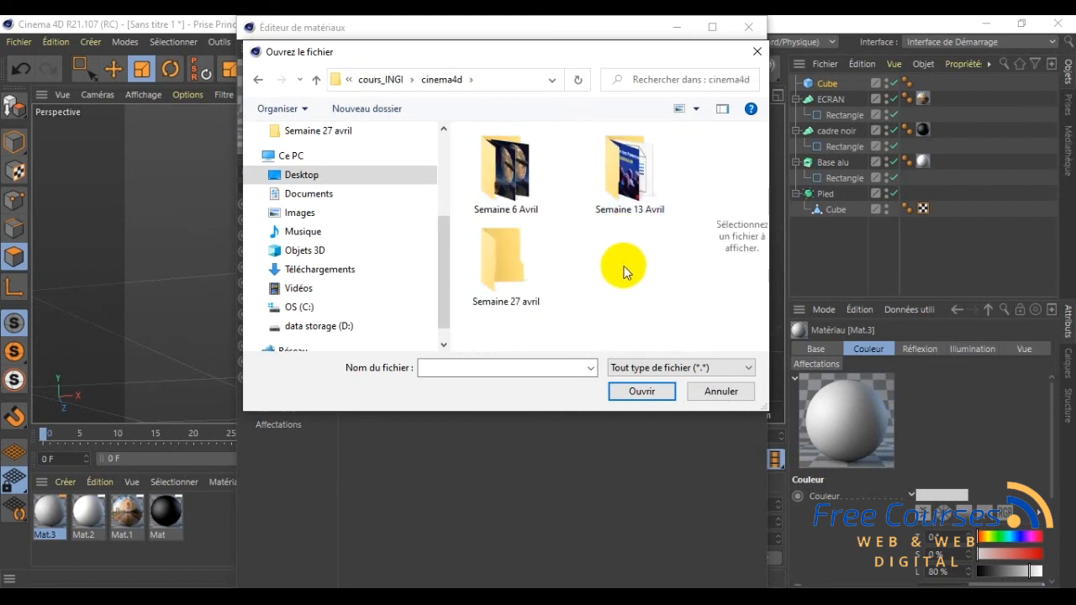
double_click(499, 290)
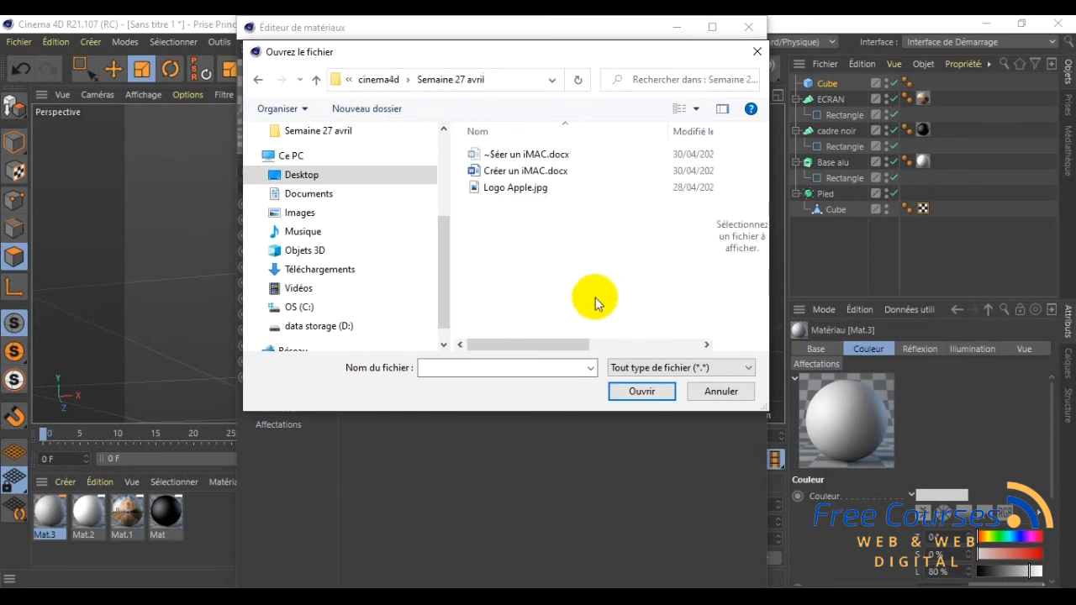
- Load Logo Apple.jpg as the new material's colour texture, copying the image to the project location, and close the material editor
click(498, 189)
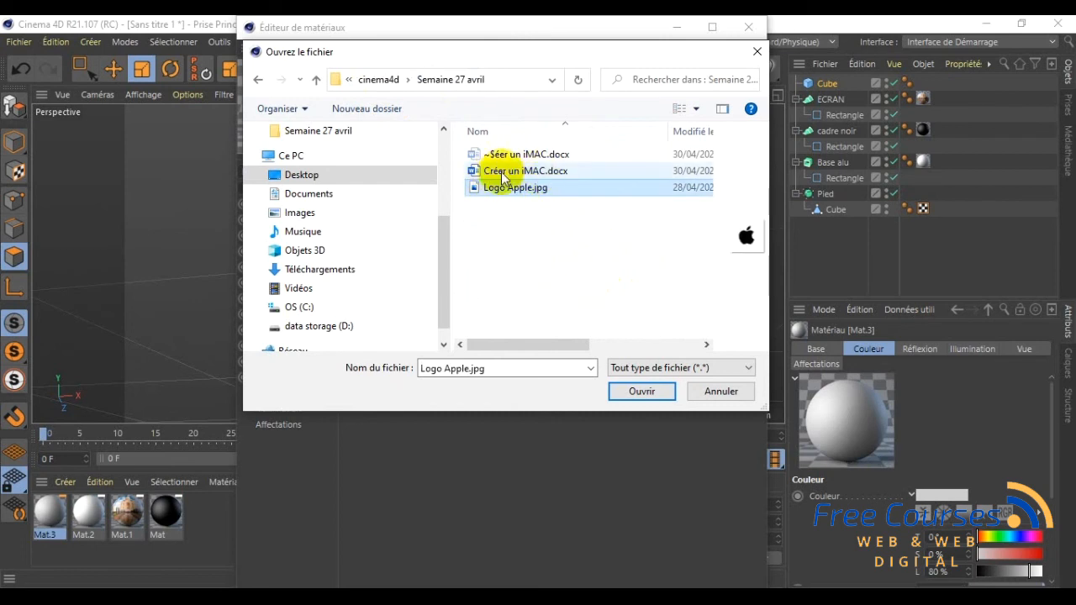
click(529, 211)
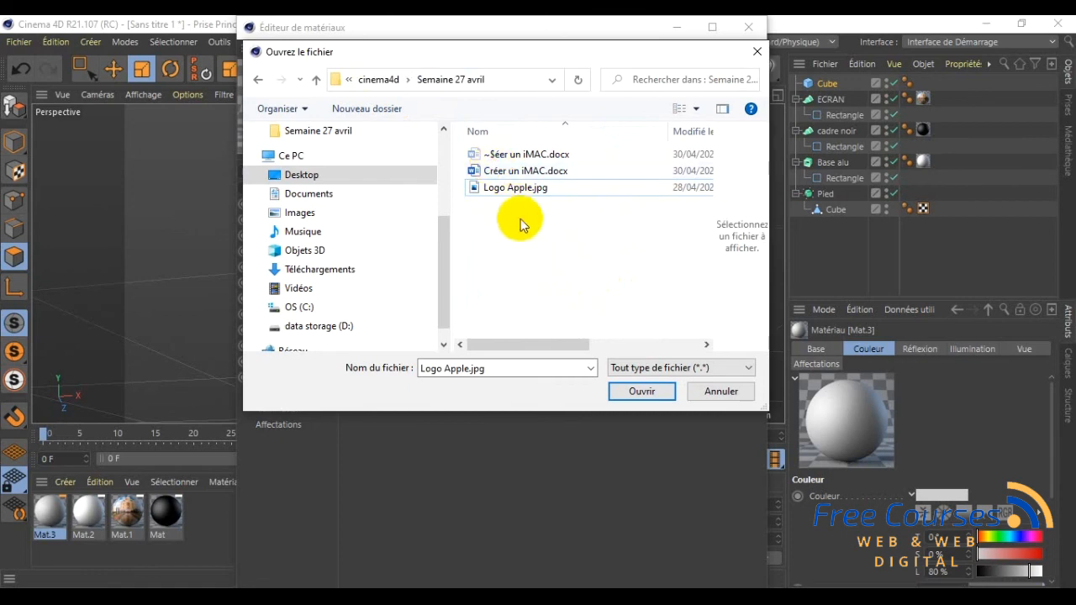
click(515, 190)
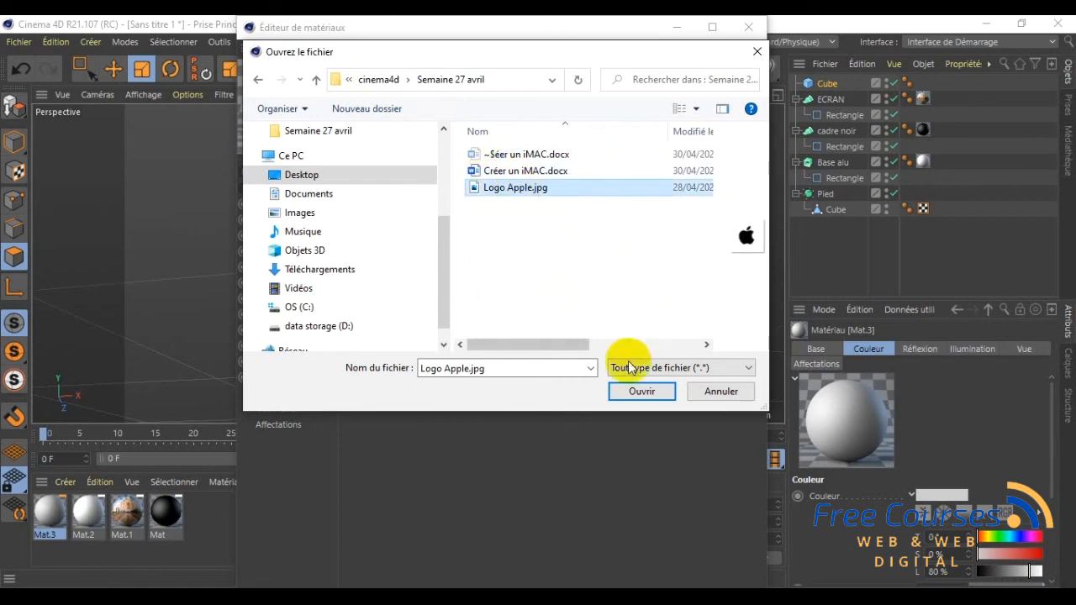
click(644, 391)
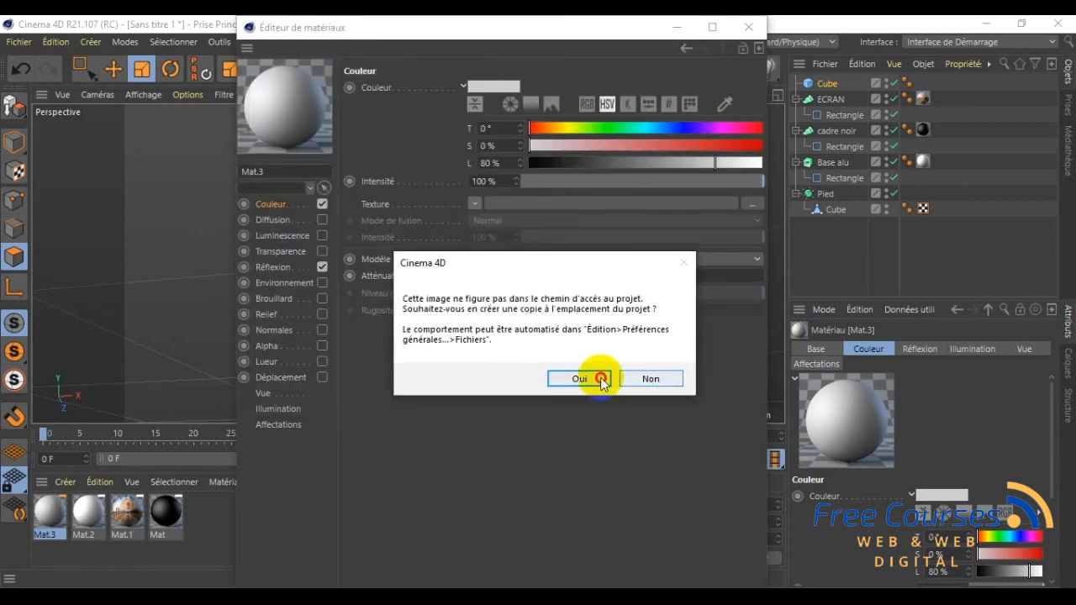
click(598, 379)
click(748, 28)
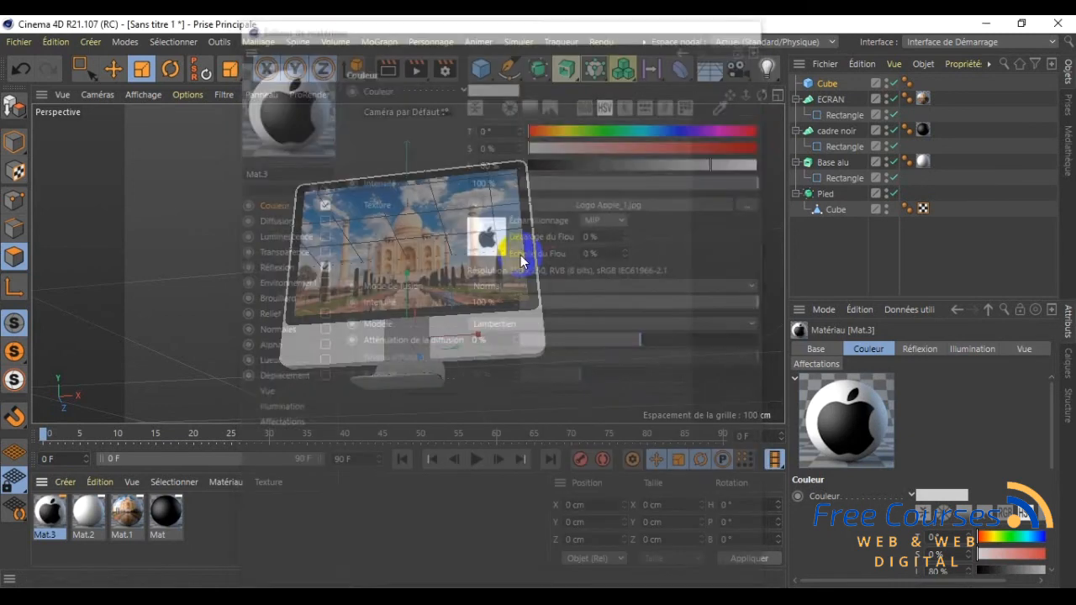
- Apply the Apple logo material to the thin Cube on the chin and view the iMac from another angle
drag(743, 290, 827, 85)
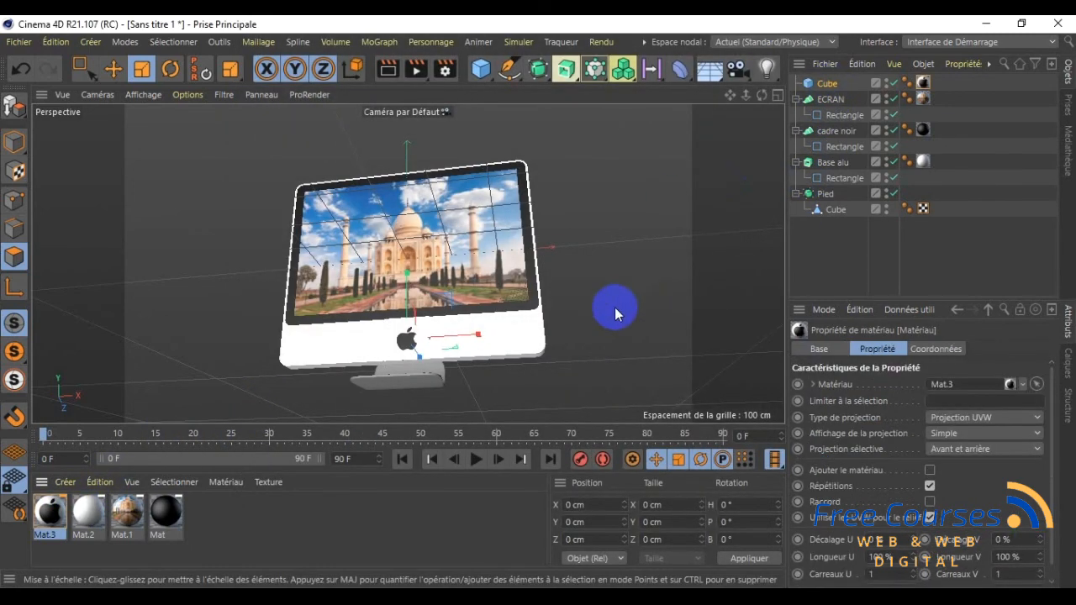
mouse_move(761, 101)
mouse_down()
mouse_move(548, 305)
mouse_move(533, 300)
mouse_move(547, 305)
mouse_move(761, 101)
mouse_up()
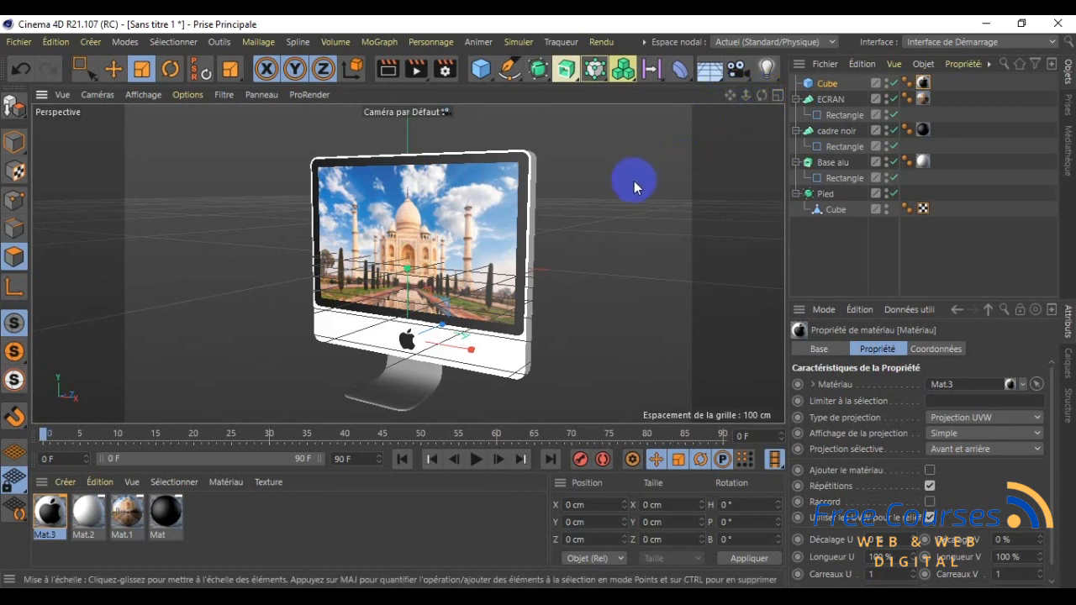
- Add a Floor (Sol) environment object to the scene
click(598, 42)
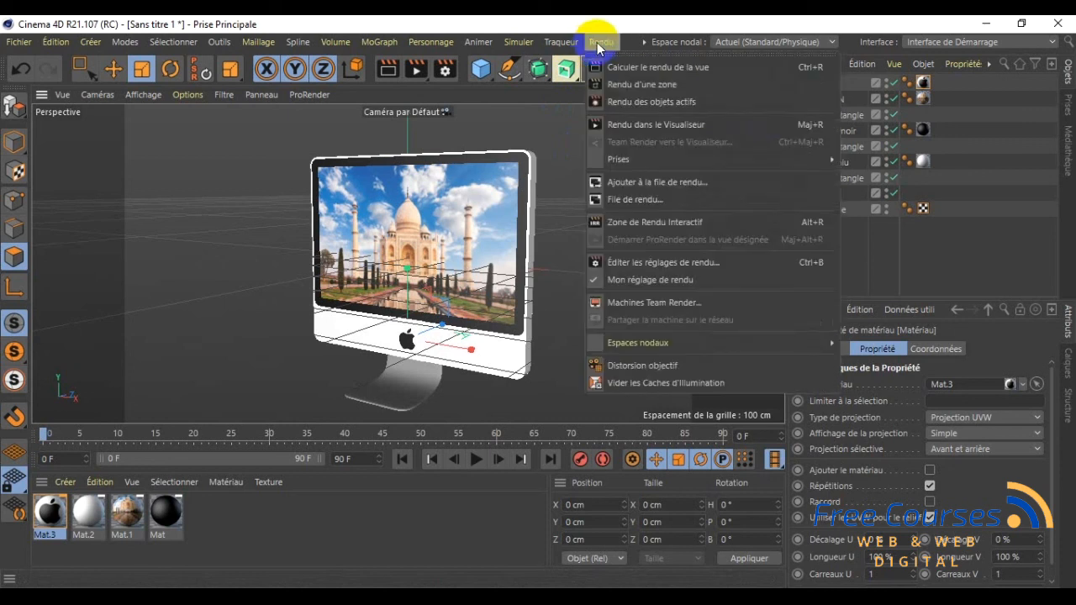
click(599, 47)
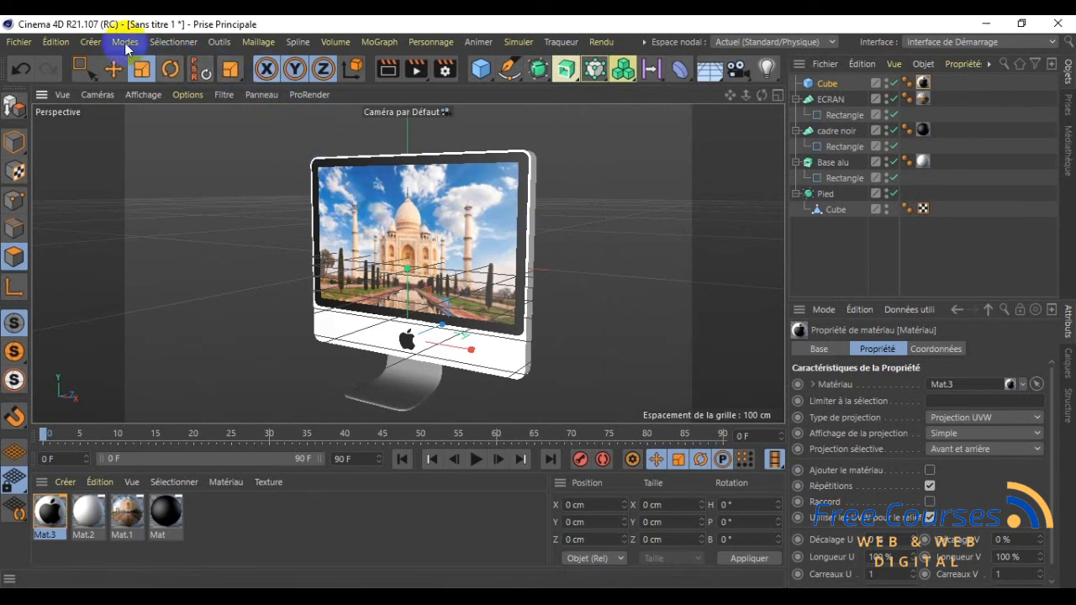
click(92, 42)
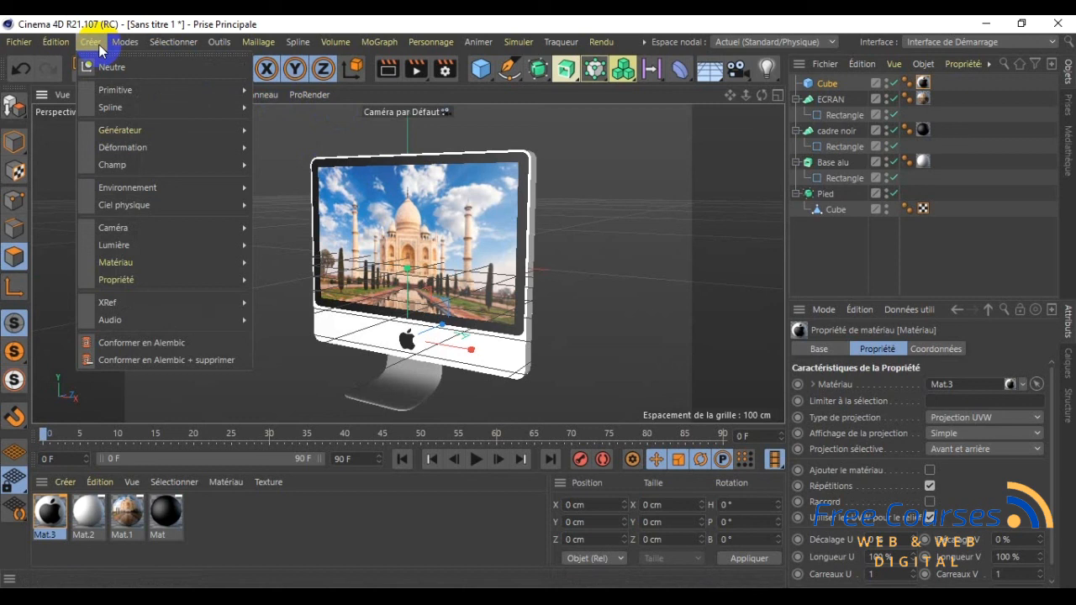
mouse_move(143, 187)
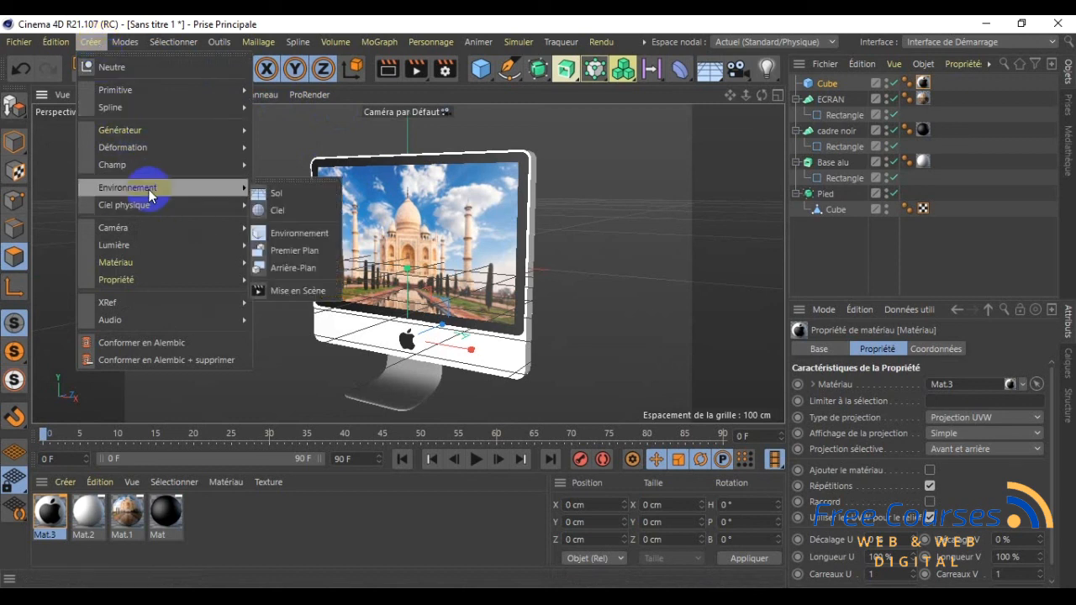
click(284, 193)
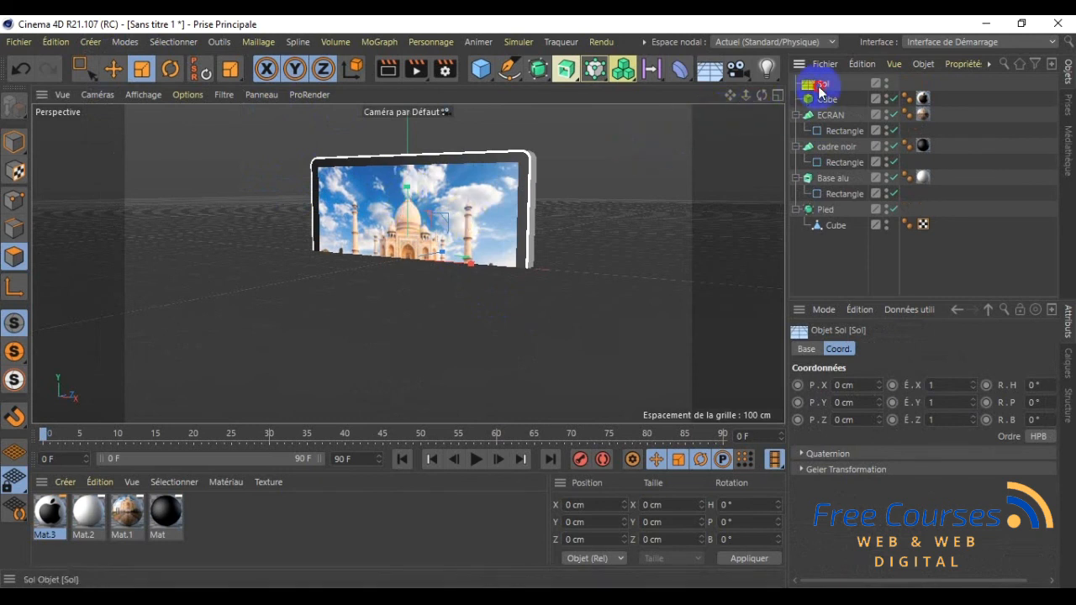
- With the live selection tool active, lower the floor along Y until it lies beneath the iMac's foot
click(82, 67)
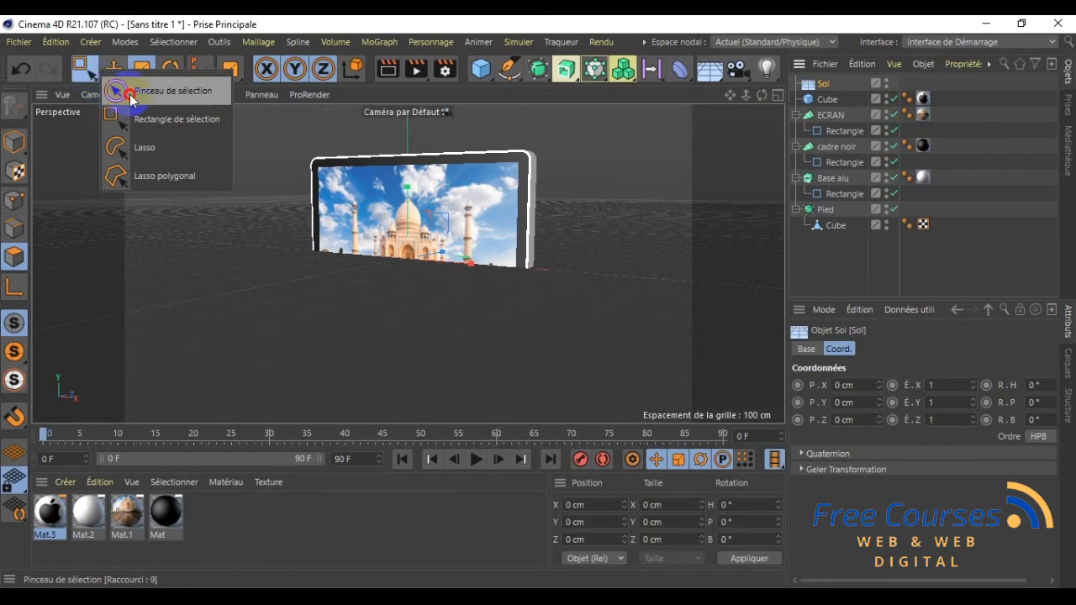
click(131, 99)
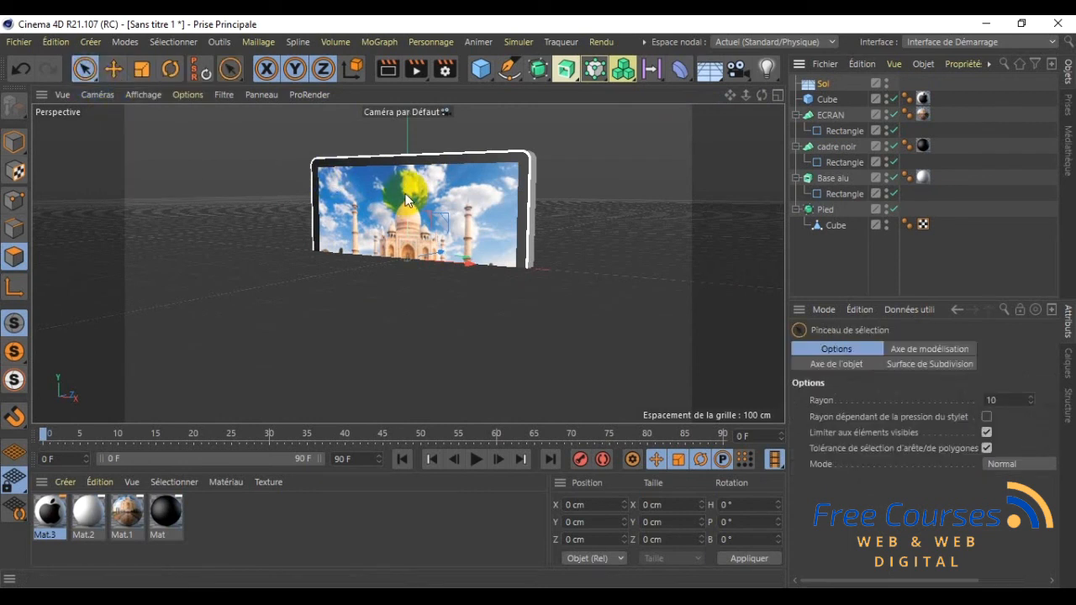
drag(406, 197, 411, 281)
drag(409, 304, 410, 324)
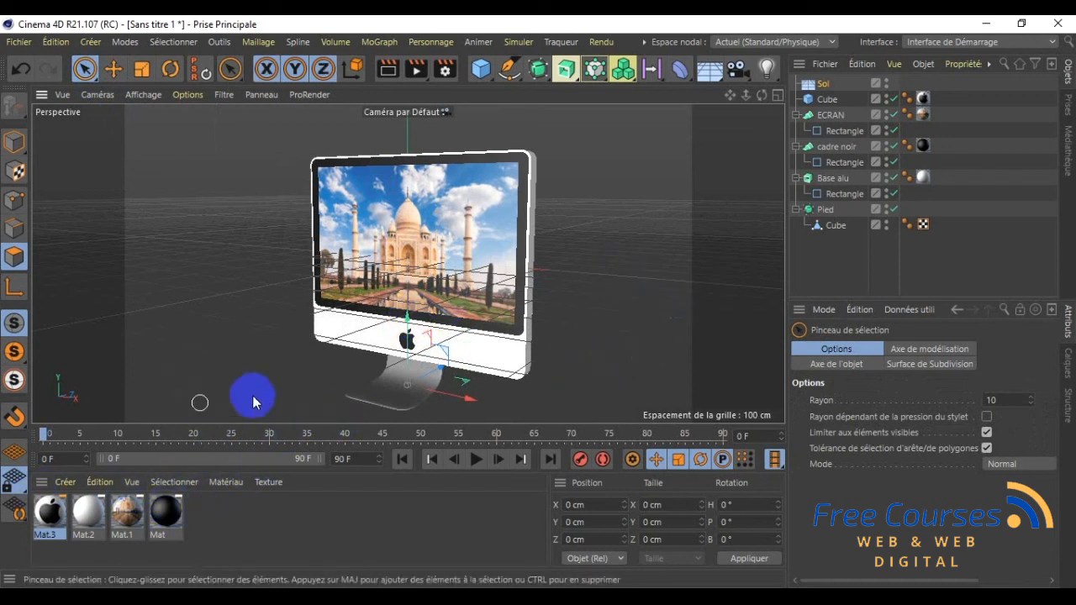
- Create another default material and open it in the material editor
click(66, 483)
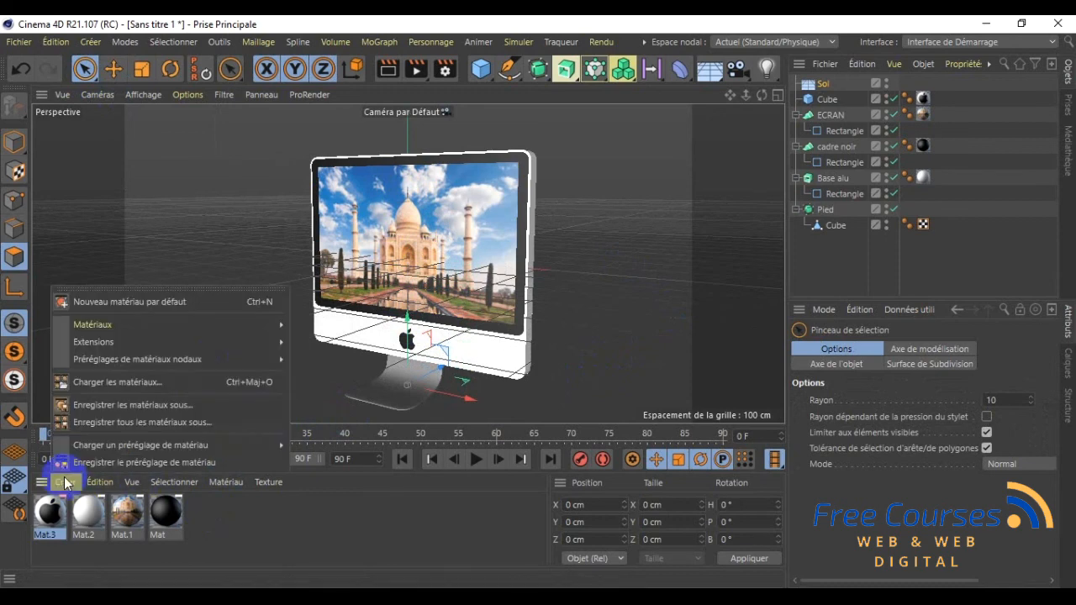
click(84, 301)
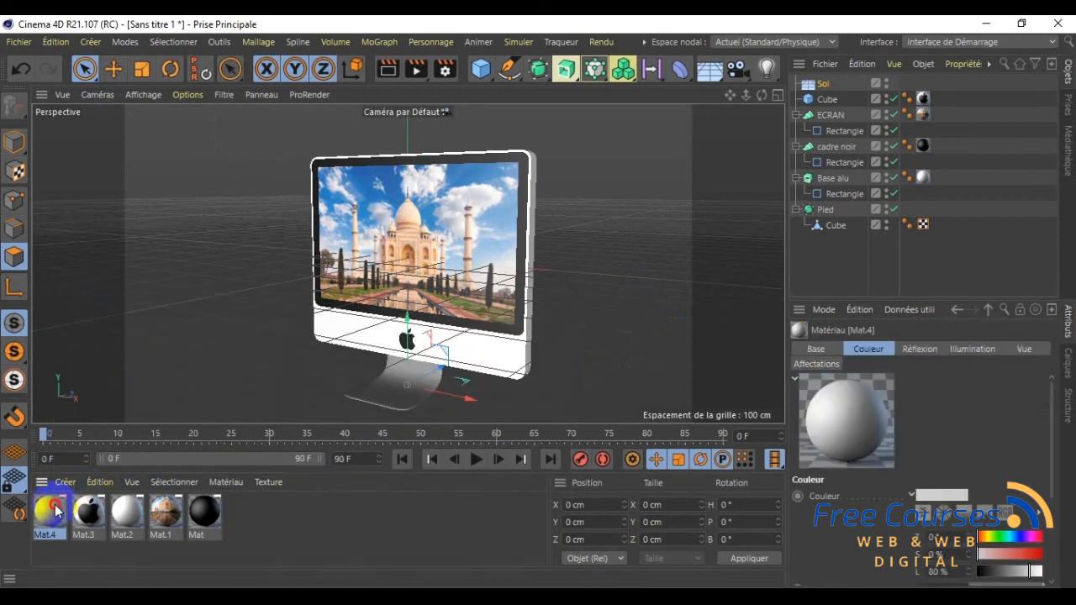
double_click(49, 510)
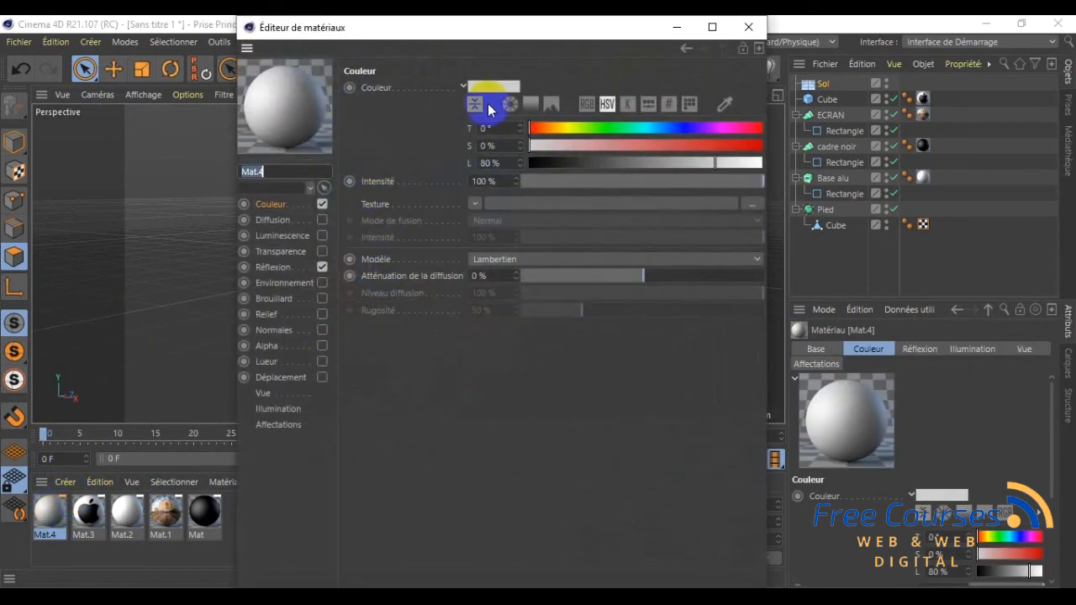
- Try to tint the new material by changing only its colour hue to about 171°
click(494, 87)
drag(446, 95, 519, 95)
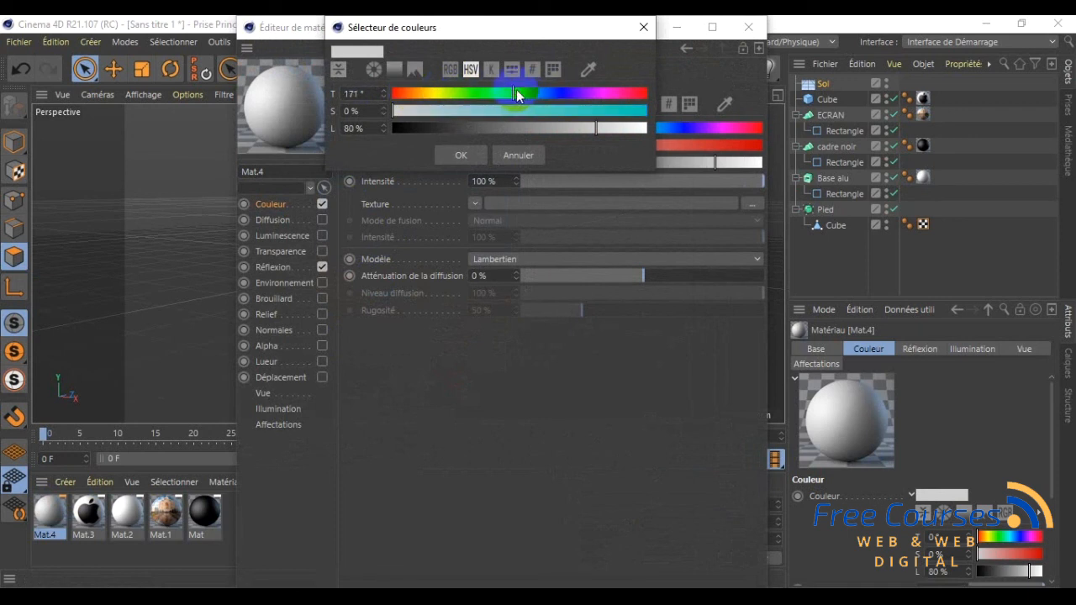
click(464, 155)
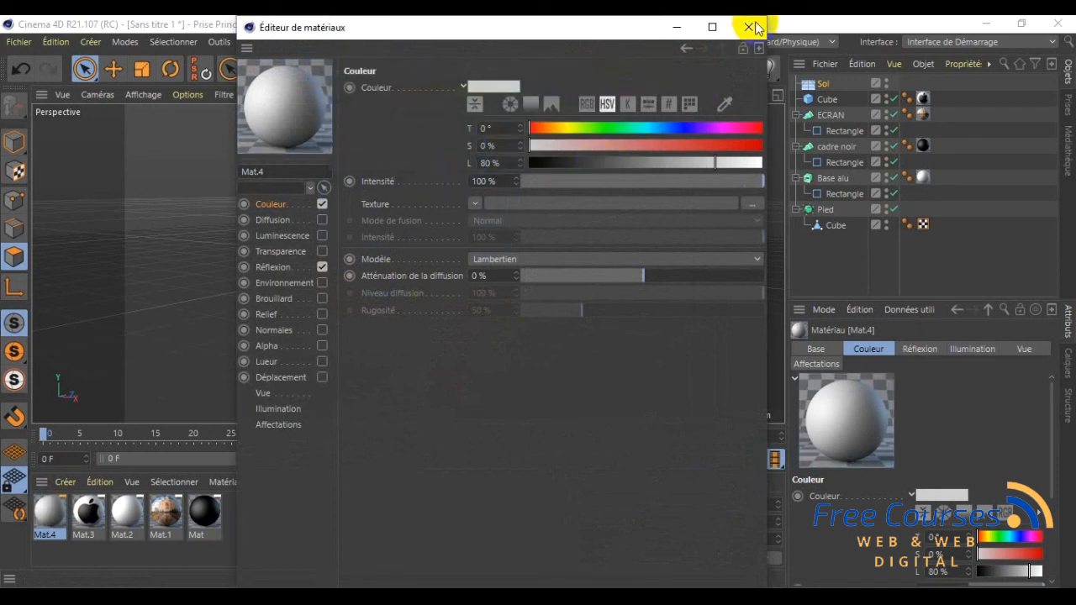
- Give the new material a green colour with hue 142° and saturation 66 %, and apply it to the floor
click(494, 88)
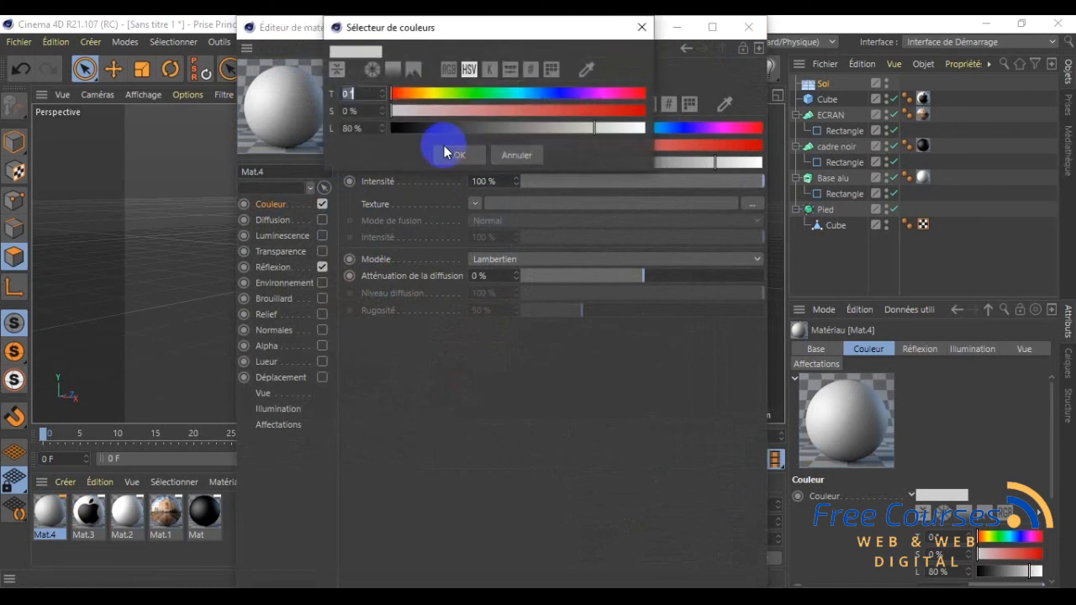
drag(406, 95, 567, 115)
click(461, 155)
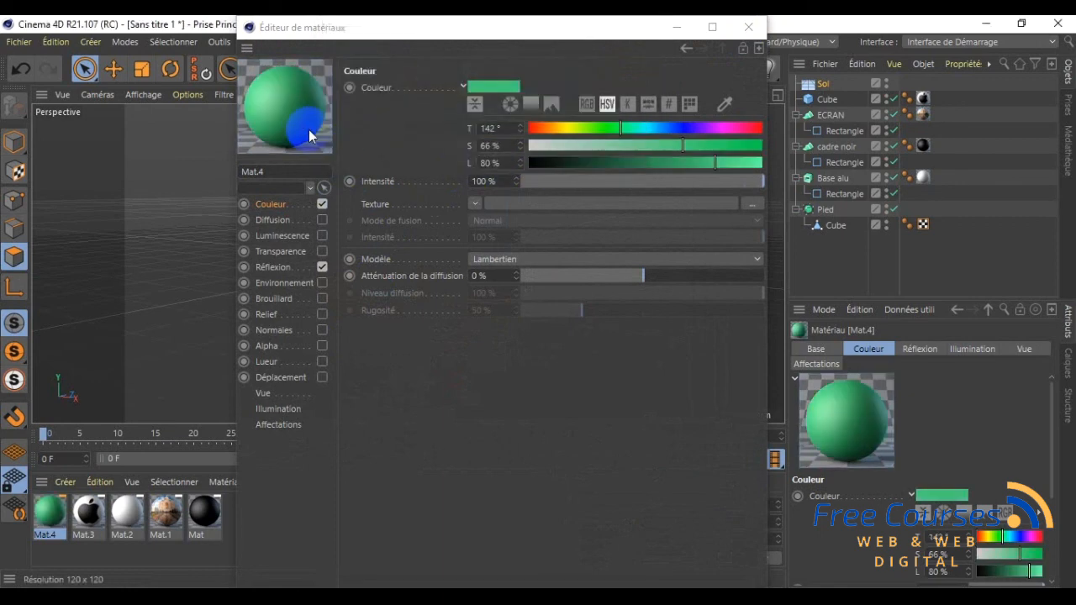
click(750, 28)
drag(54, 522, 826, 85)
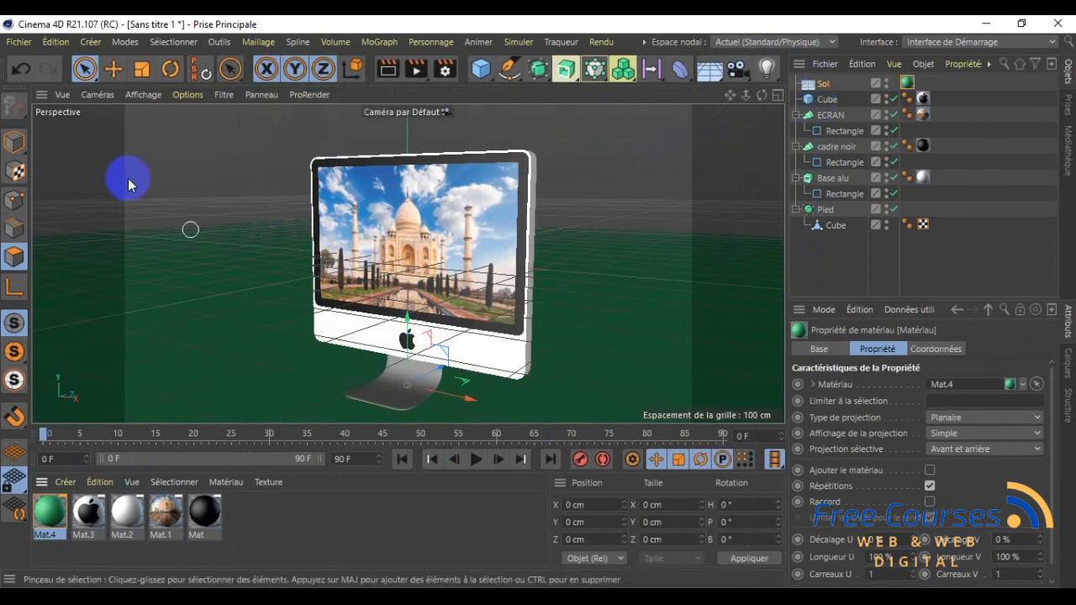
- Add a Sky object (Ciel) to the scene as the backdrop behind the iMac
click(92, 43)
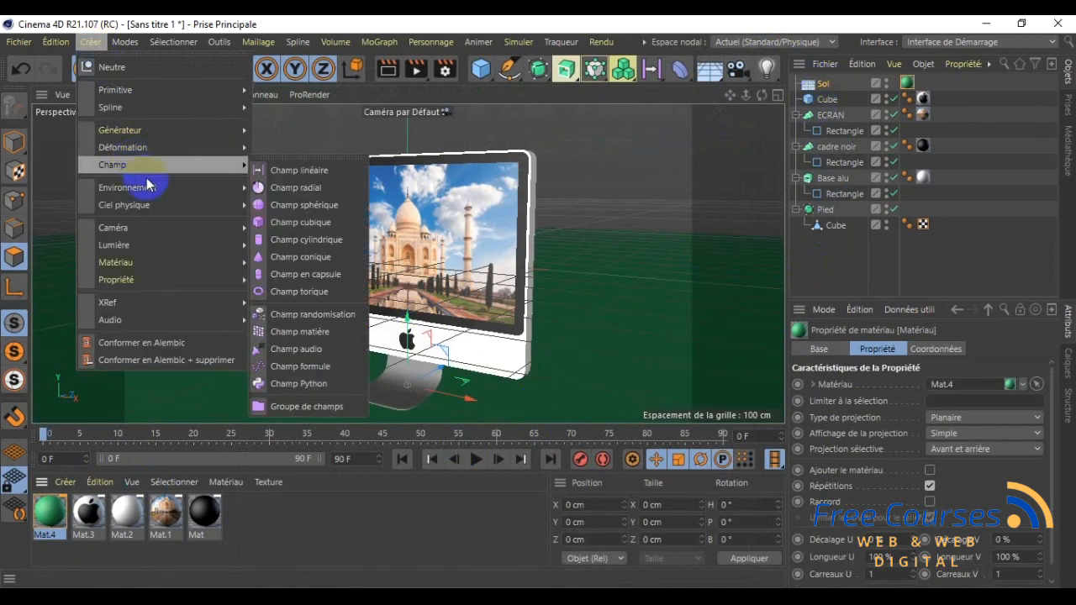
mouse_move(147, 186)
click(282, 210)
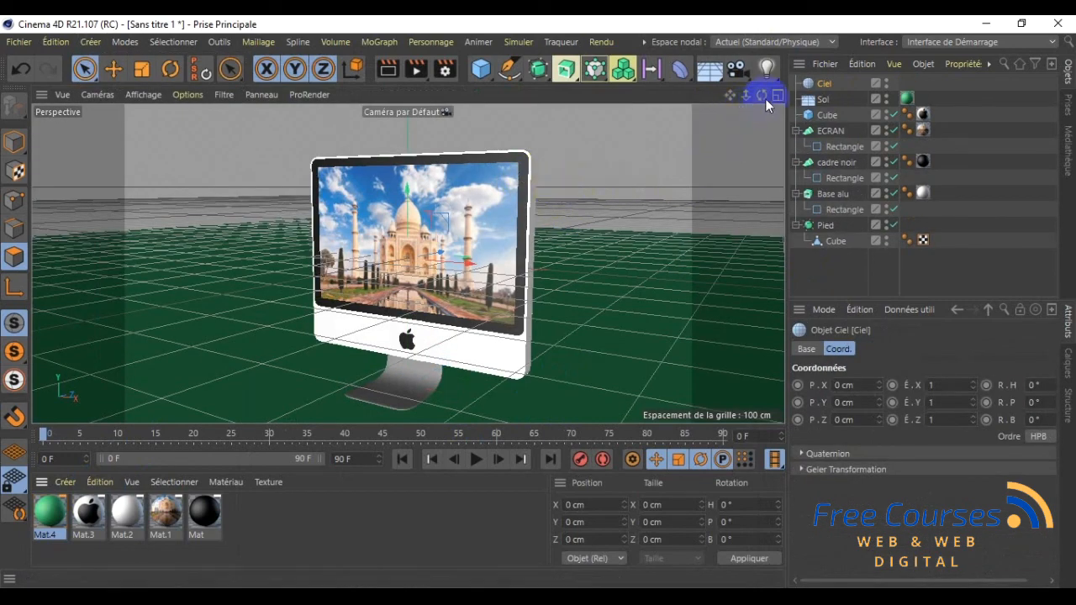
drag(764, 97, 540, 302)
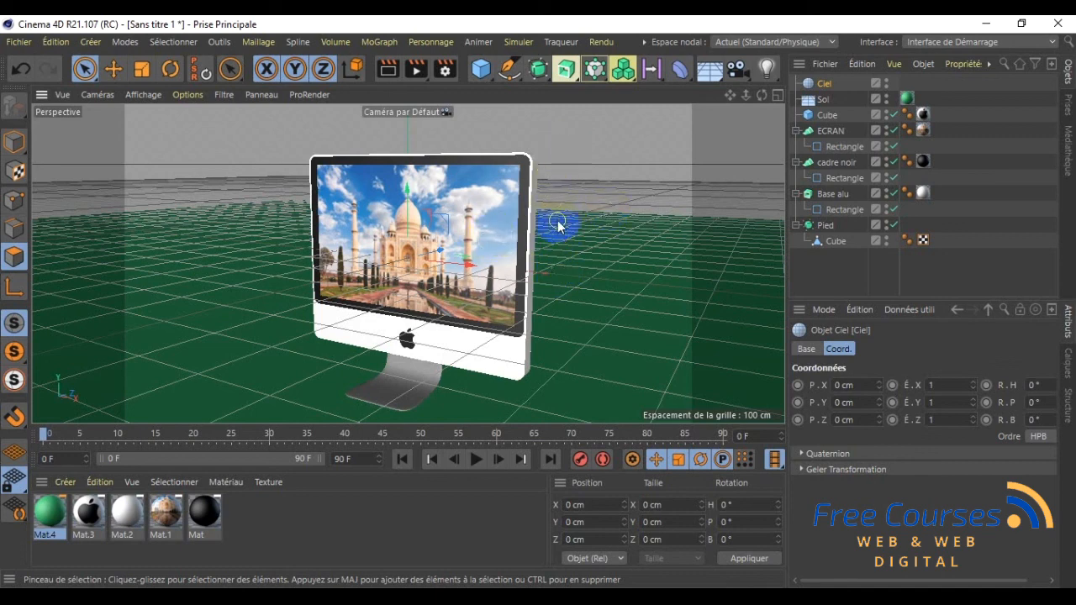
- In the render settings, set anti-aliasing to Best (Au mieux) and its filter to Sinc
click(600, 42)
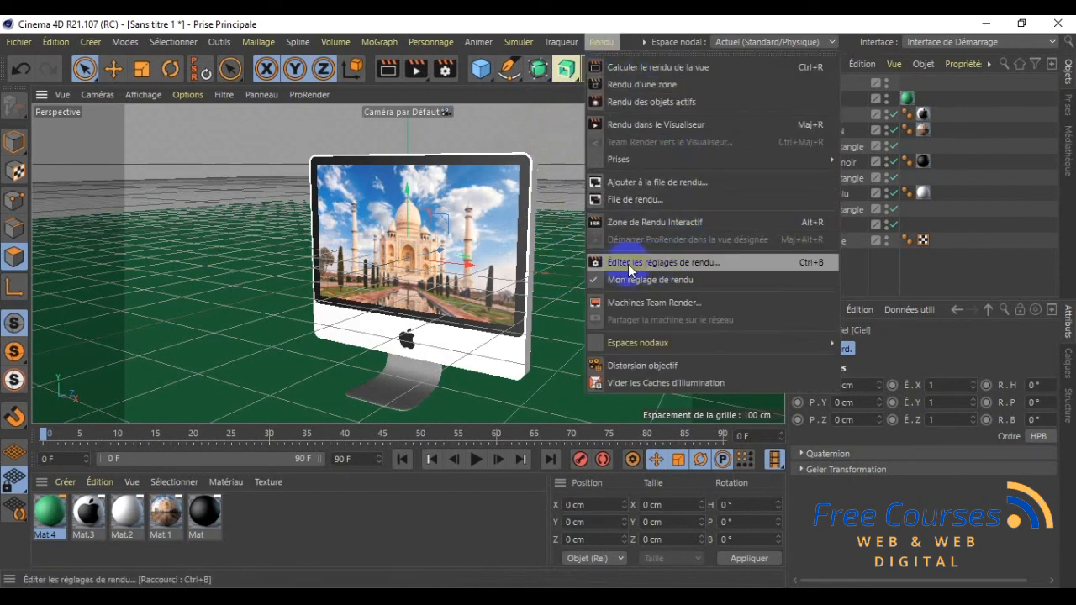
click(686, 265)
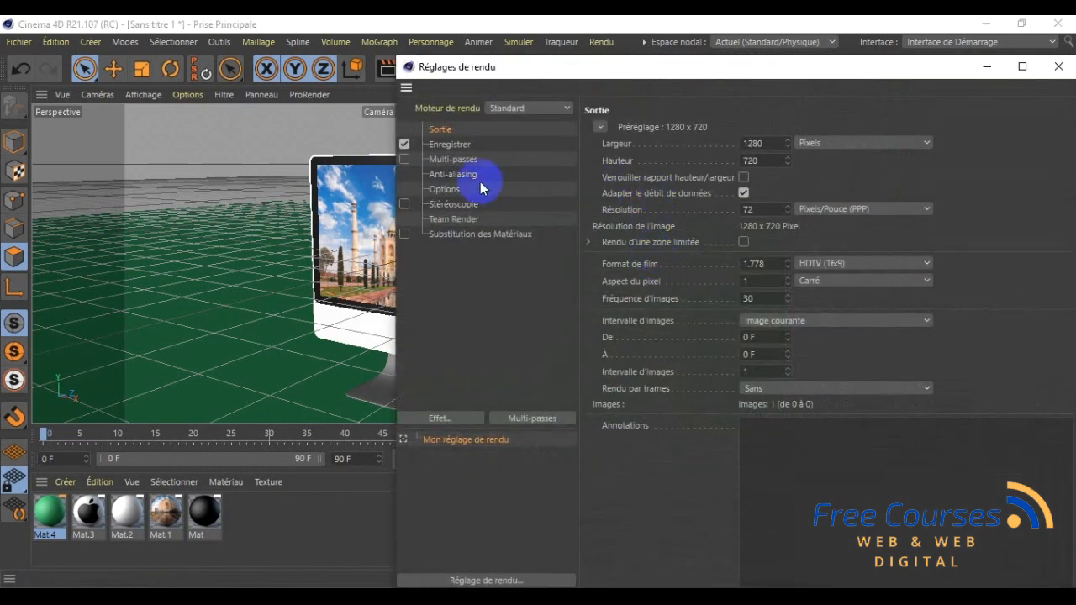
click(462, 175)
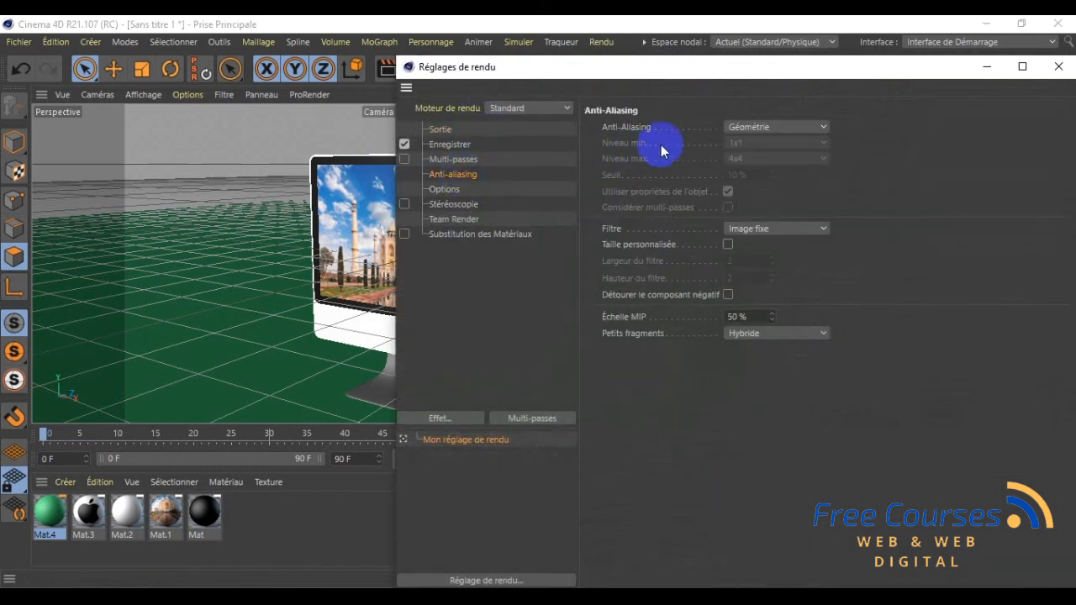
click(737, 127)
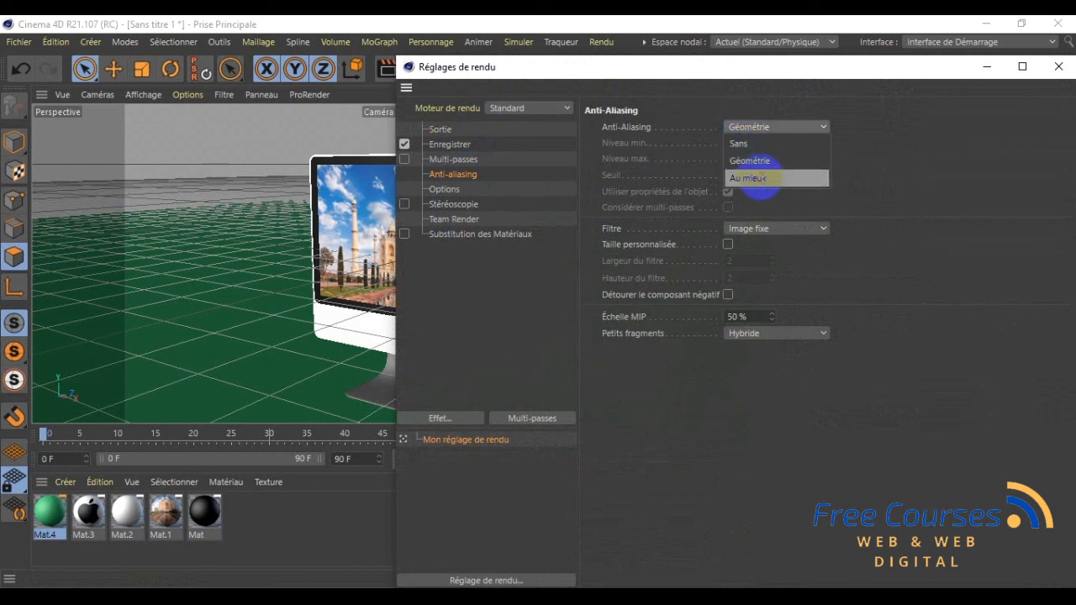
click(760, 178)
click(767, 230)
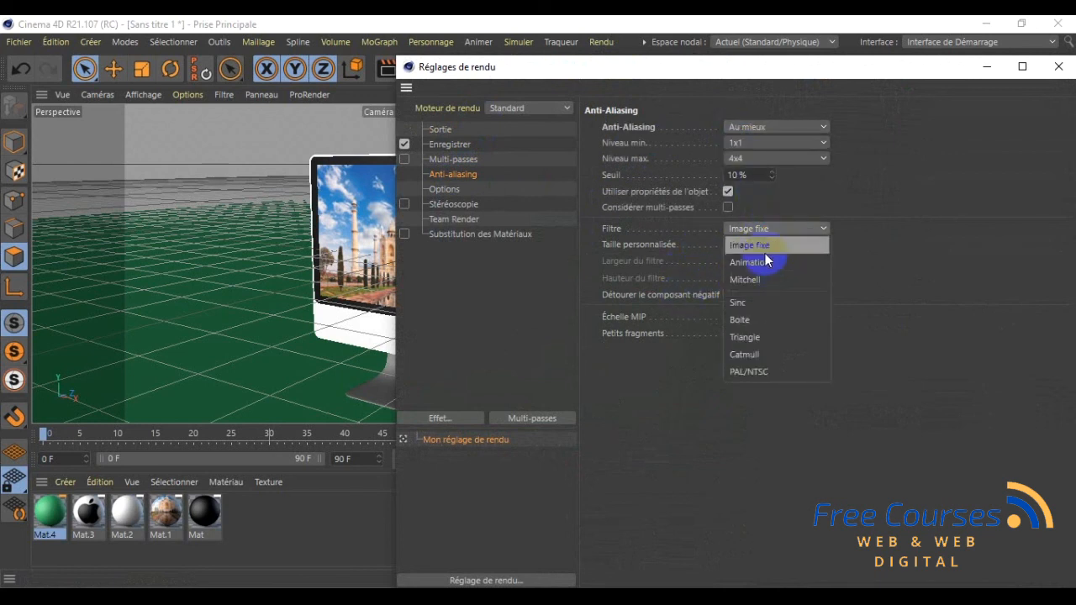
click(765, 305)
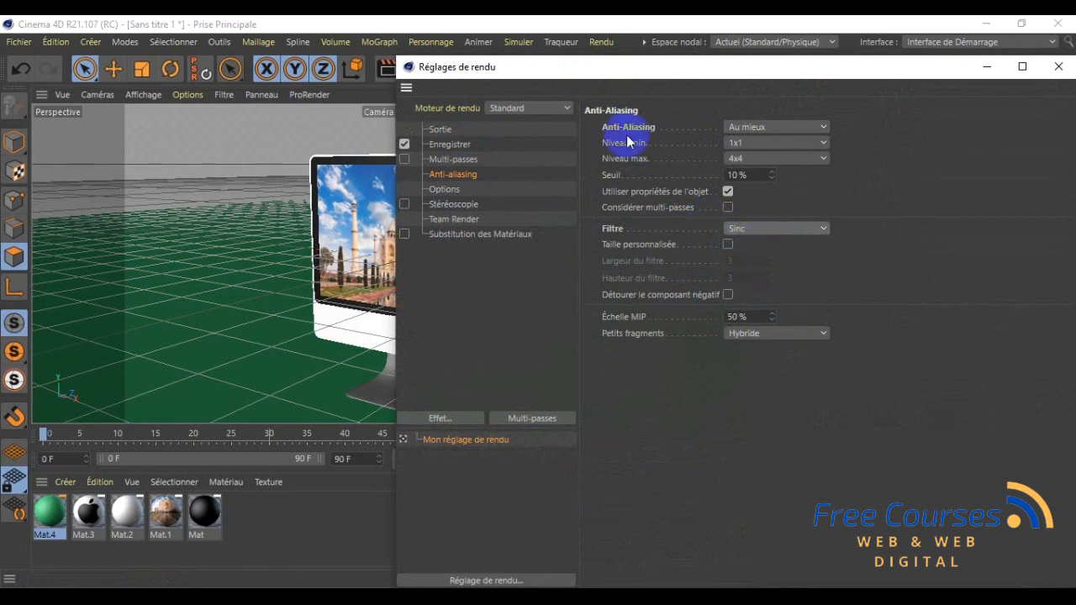
- Disable volumetric lighting (Éclairage volumétrique) in the render options
click(445, 130)
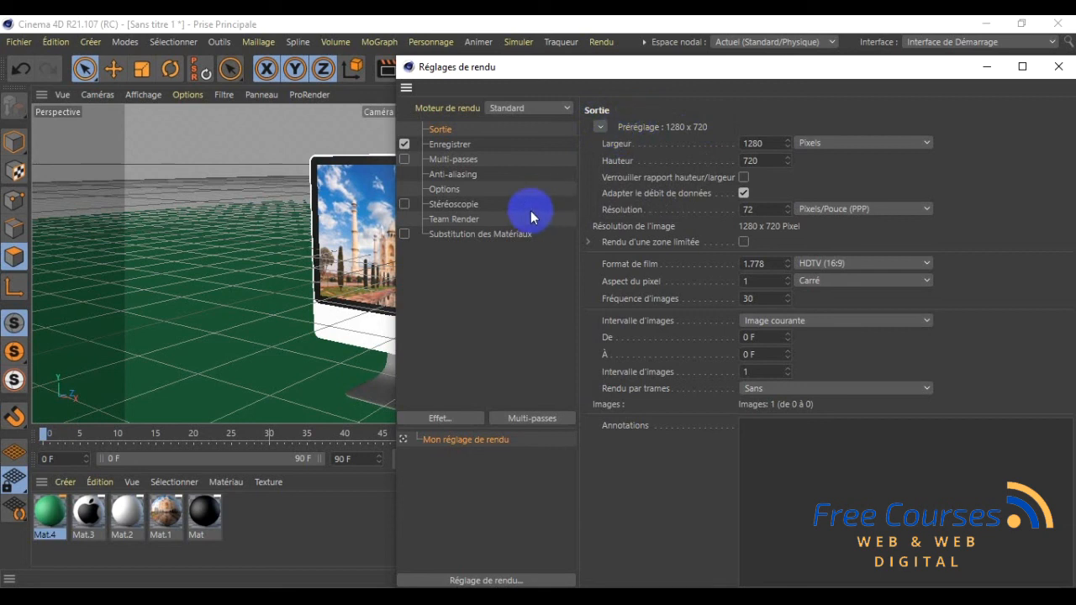
click(446, 192)
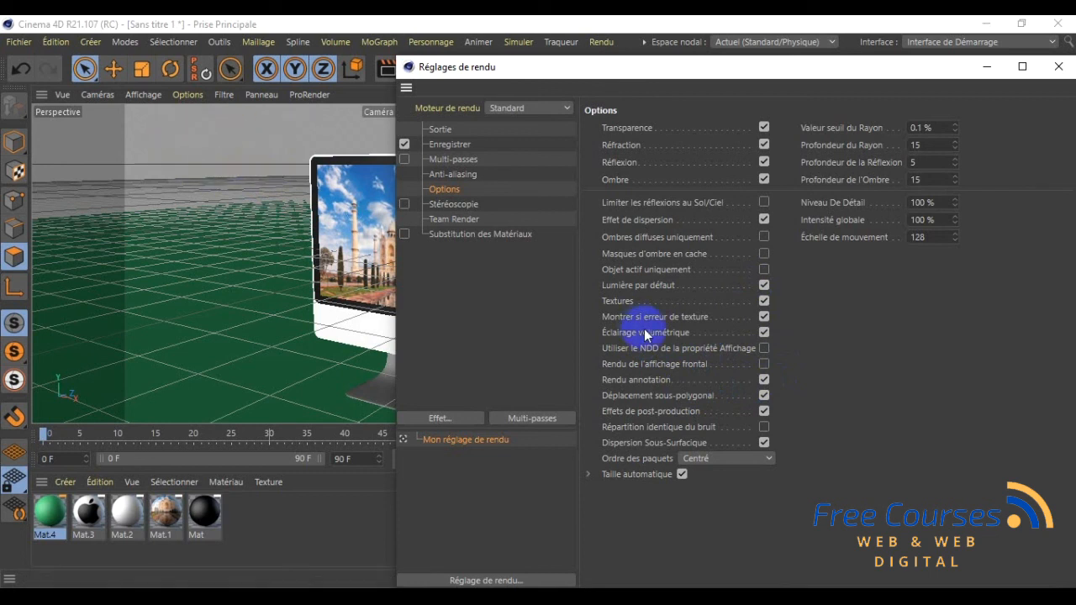
click(763, 333)
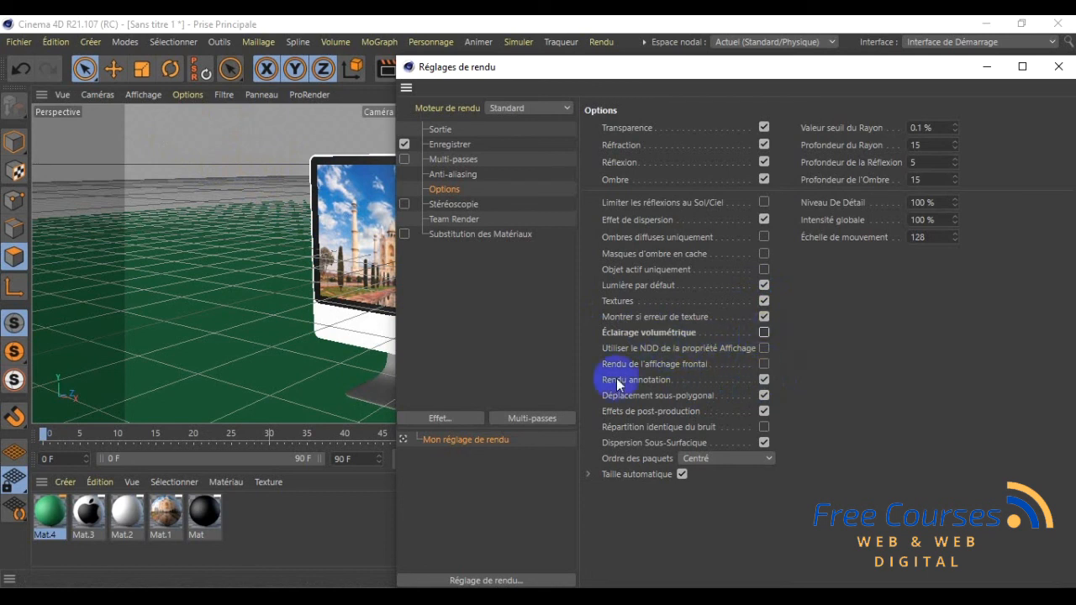
- Set the render to save in JPG format under the name IMAC on the Desktop, and close the render settings
click(449, 147)
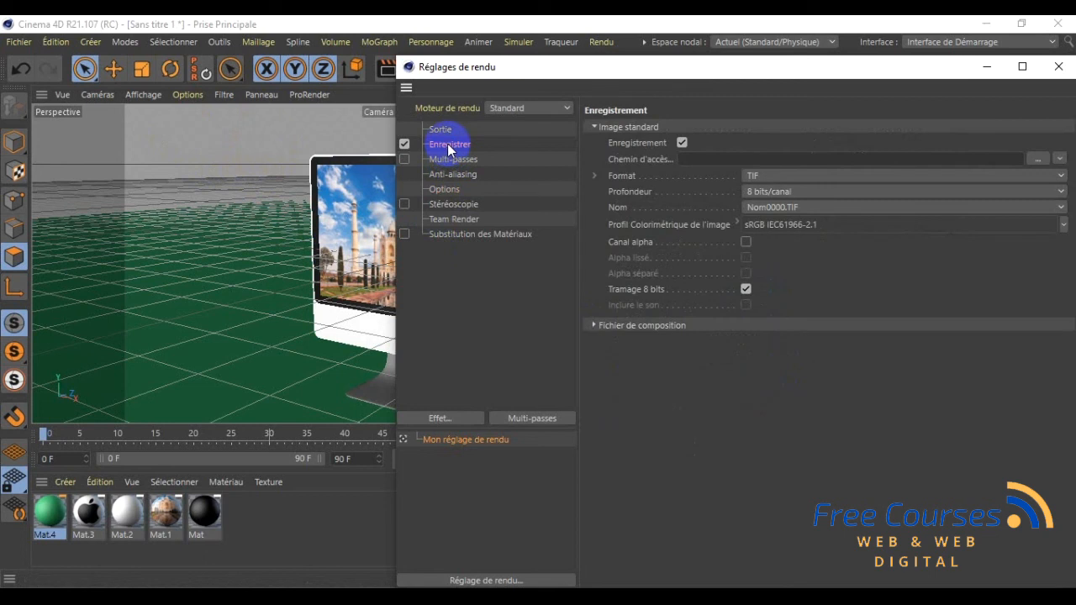
click(763, 175)
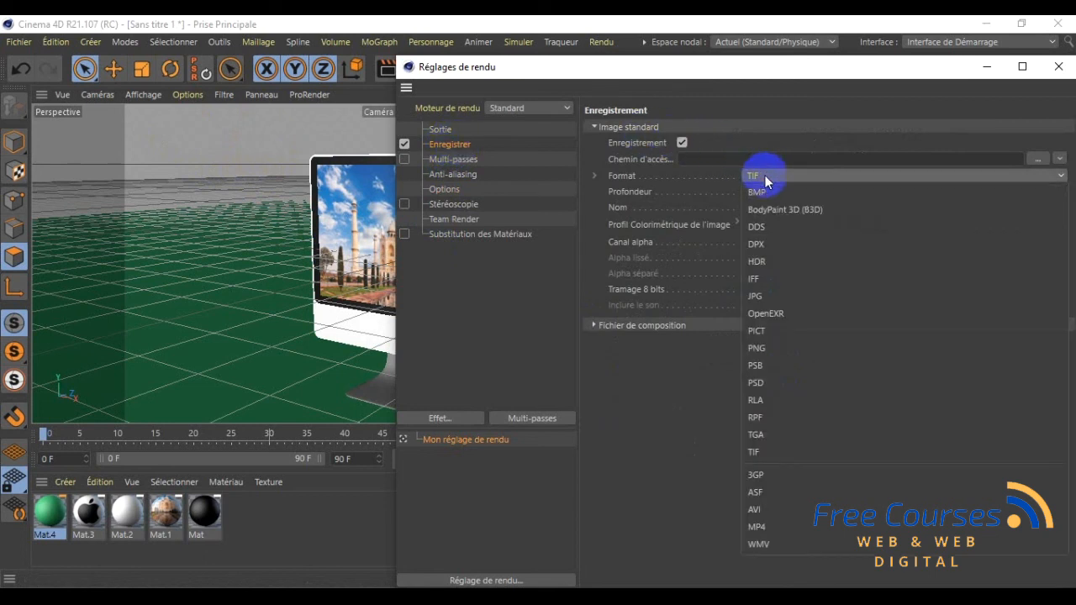
click(757, 296)
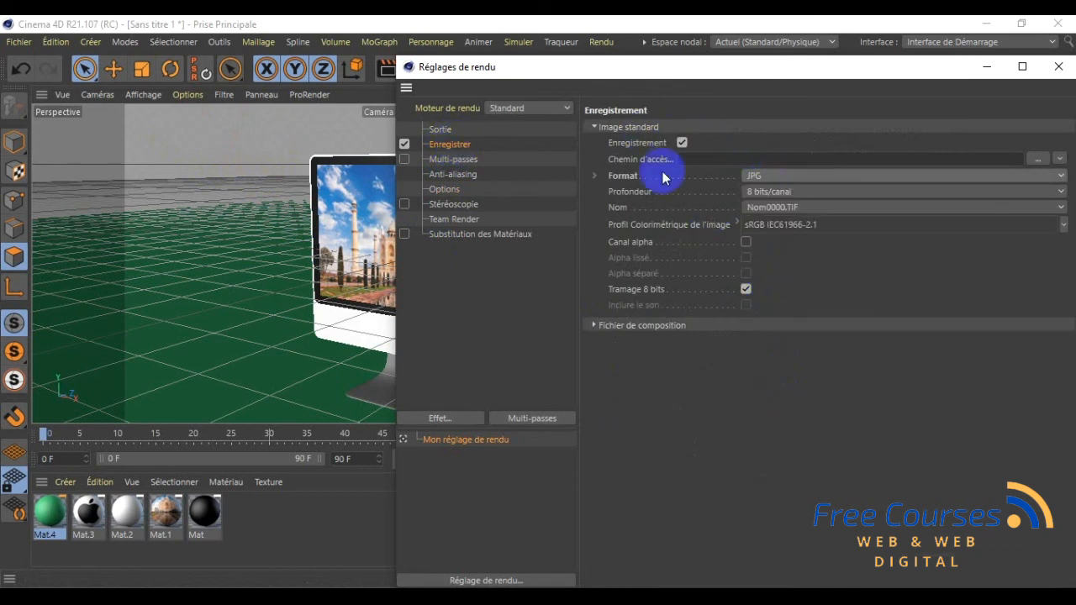
click(1039, 158)
click(461, 199)
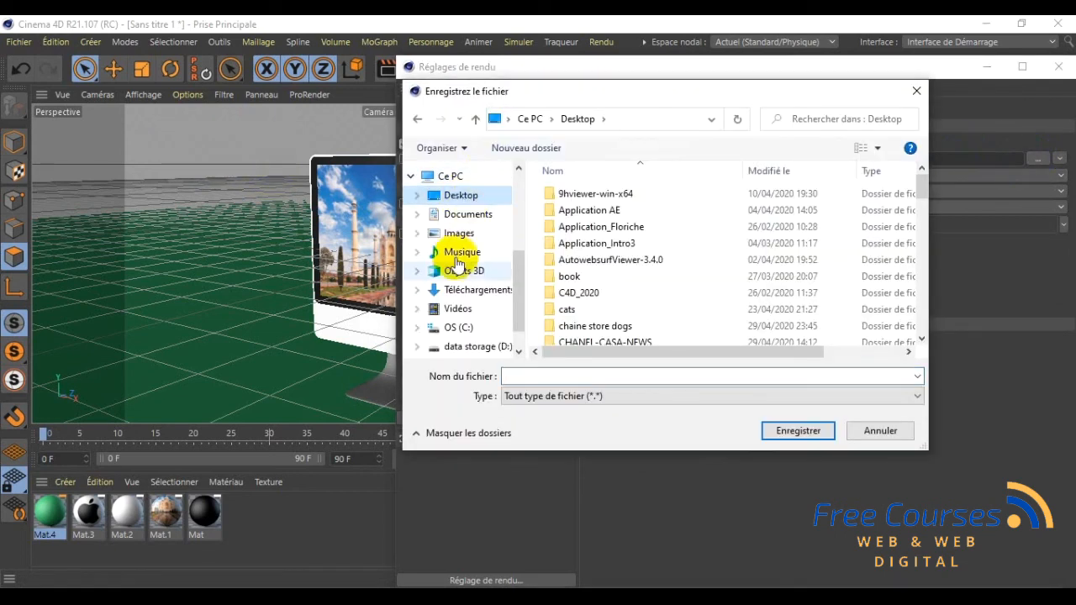
click(521, 378)
text(IM)
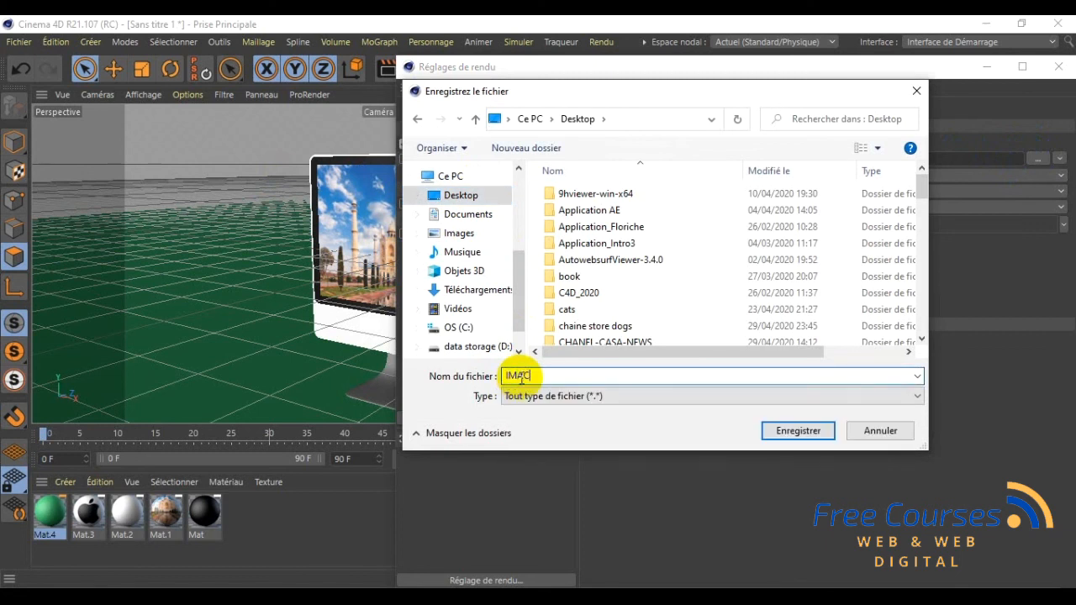
text(AC)
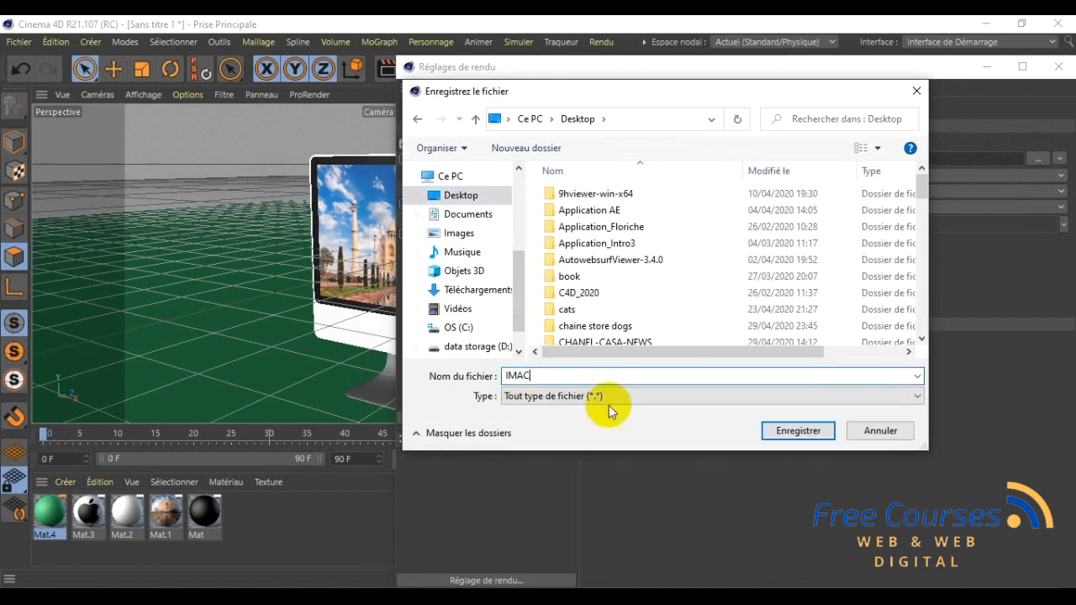
click(797, 432)
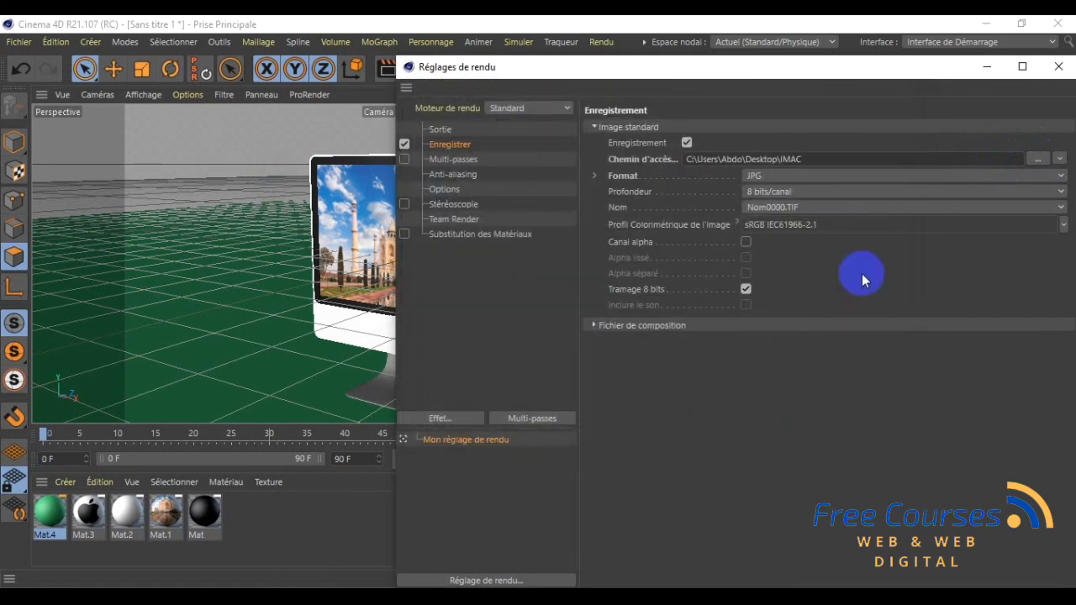
click(1058, 67)
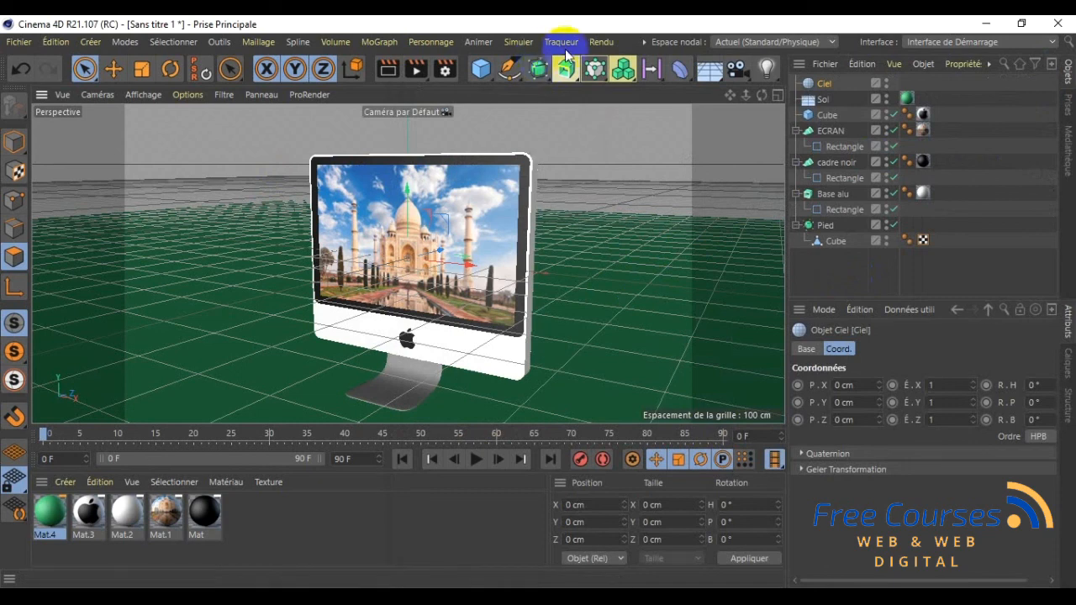
- Render the current view in the Picture Viewer, inspect the whole image and close the viewer
click(595, 43)
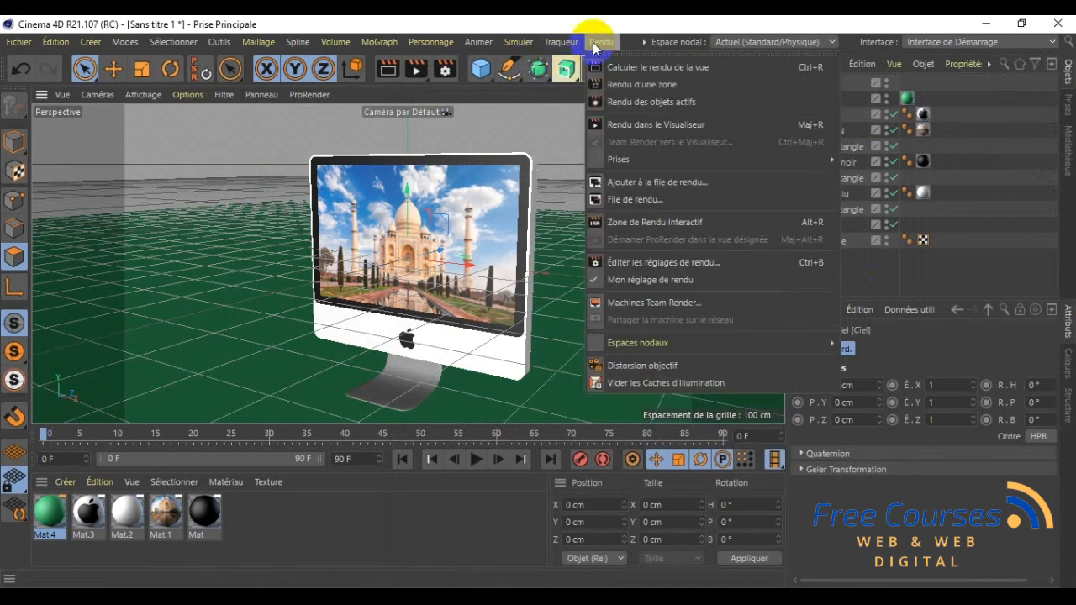
click(648, 124)
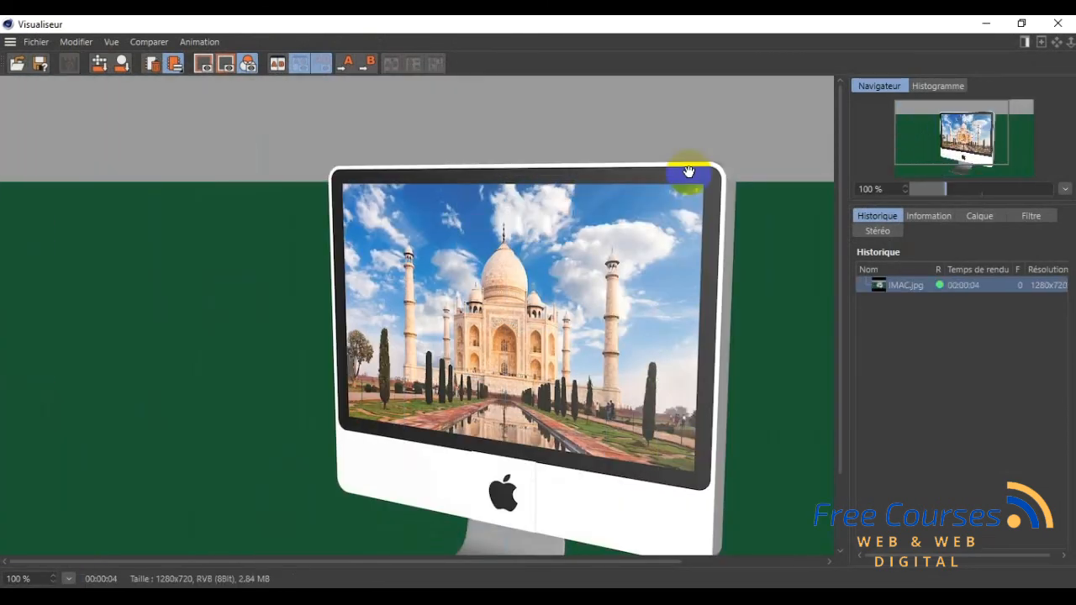
scroll(689, 172, down, 3)
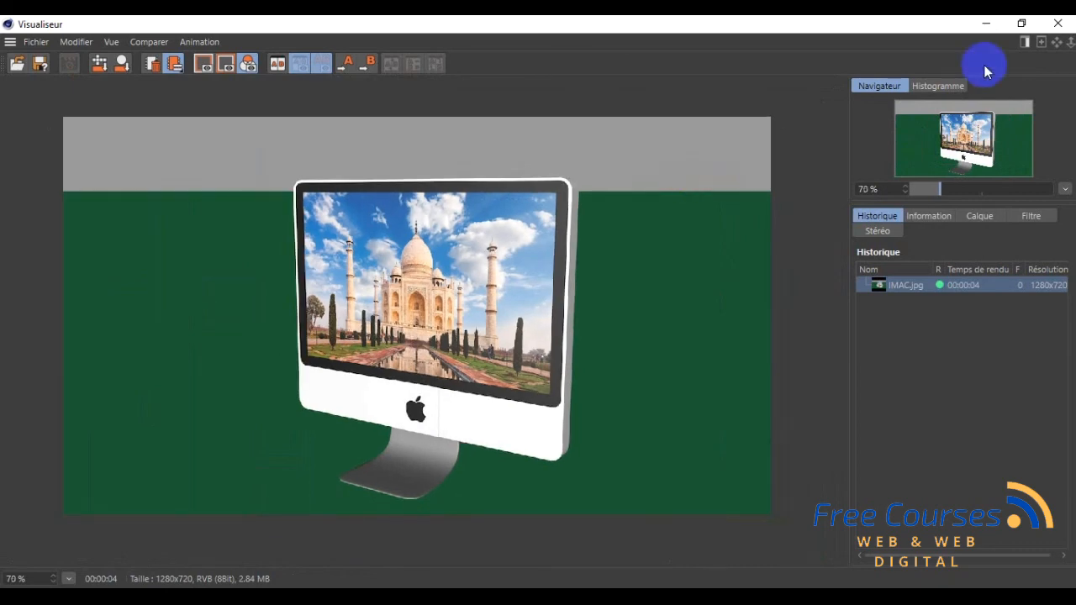
click(1058, 23)
- Orbit the camera to show the iMac from its other side, render that view in the Picture Viewer and close the viewer
drag(765, 97, 542, 303)
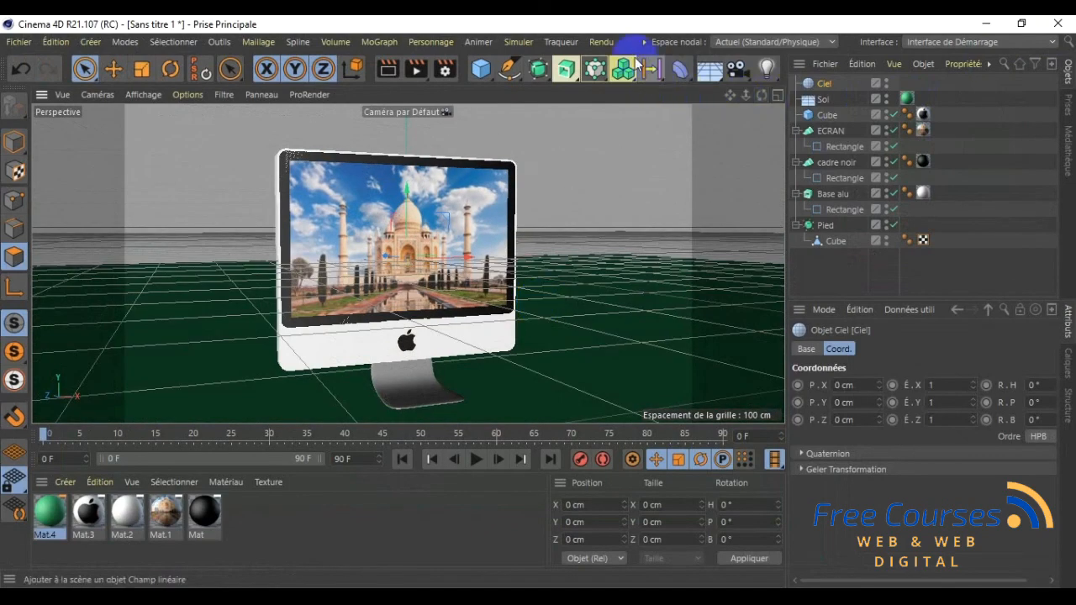
click(605, 41)
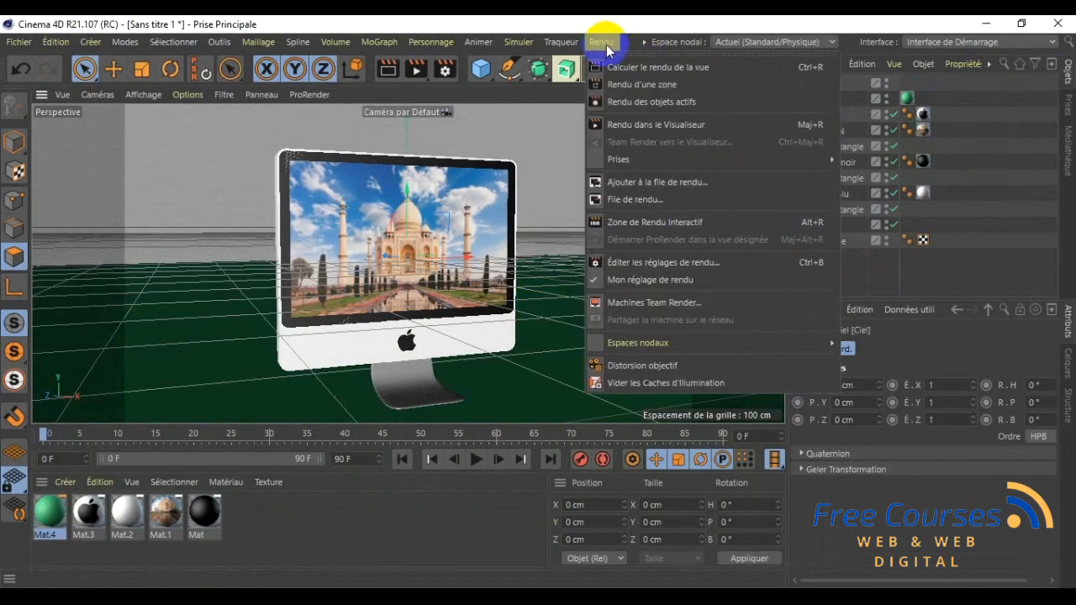
click(629, 124)
click(494, 366)
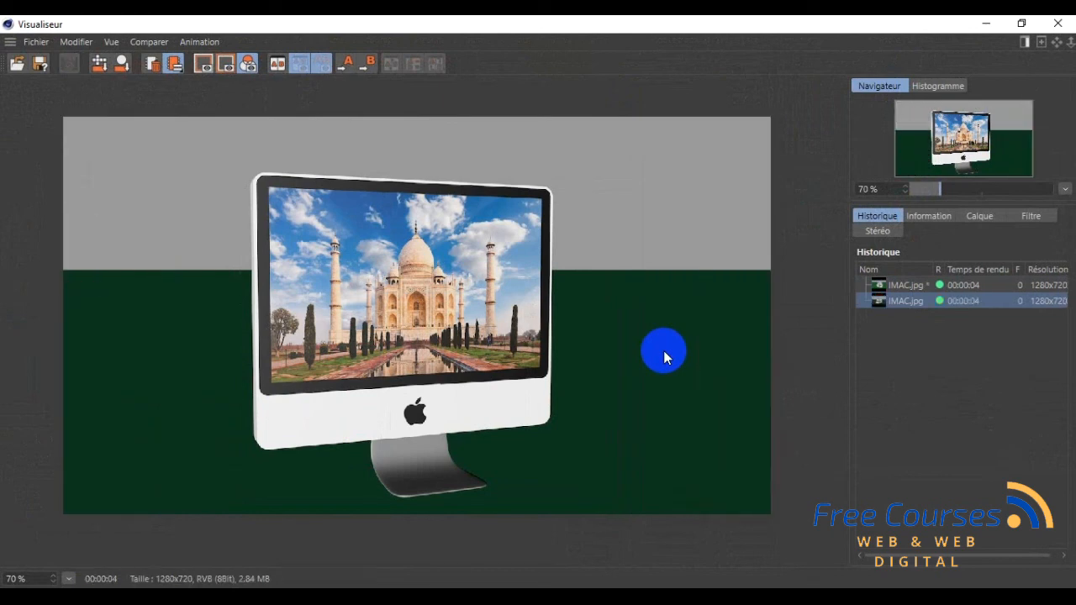
click(1057, 23)
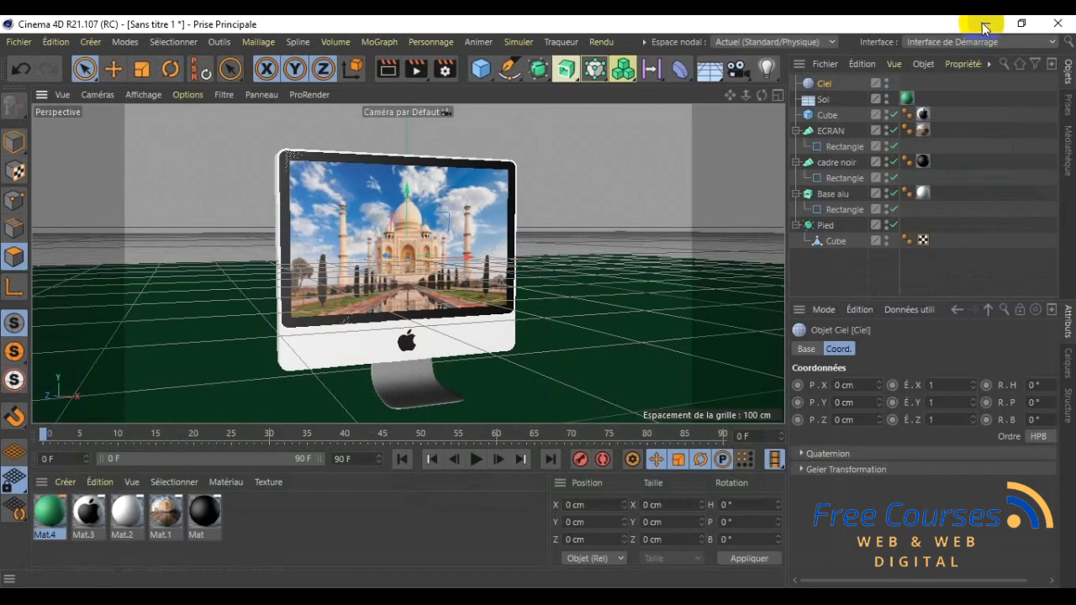
- Minimise all open windows to reach the desktop and move the IMAC.jpg file to a free spot near its centre
click(983, 28)
click(984, 29)
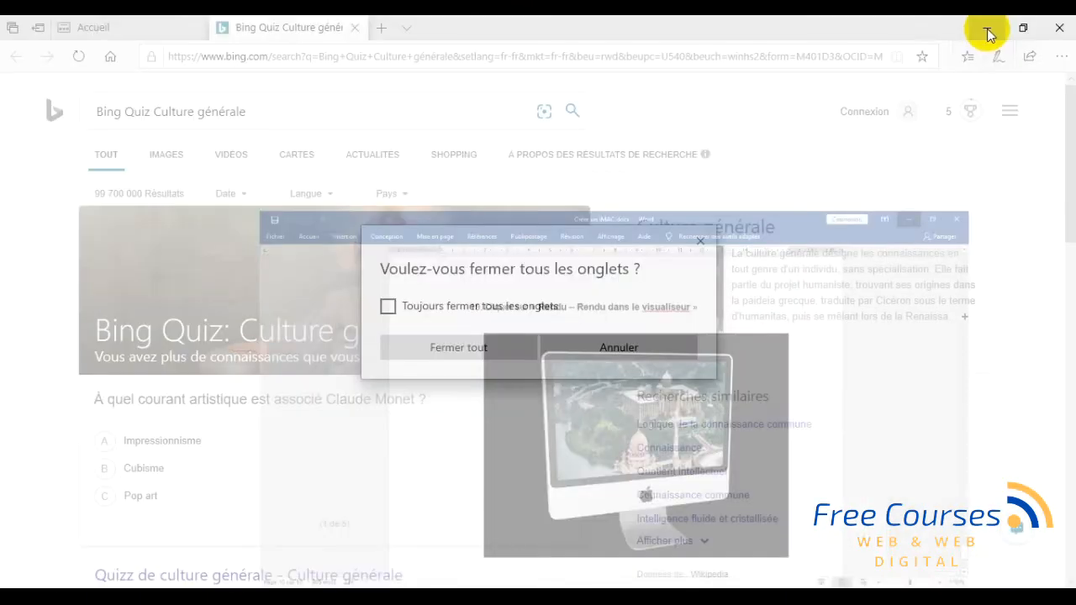
click(988, 34)
click(989, 25)
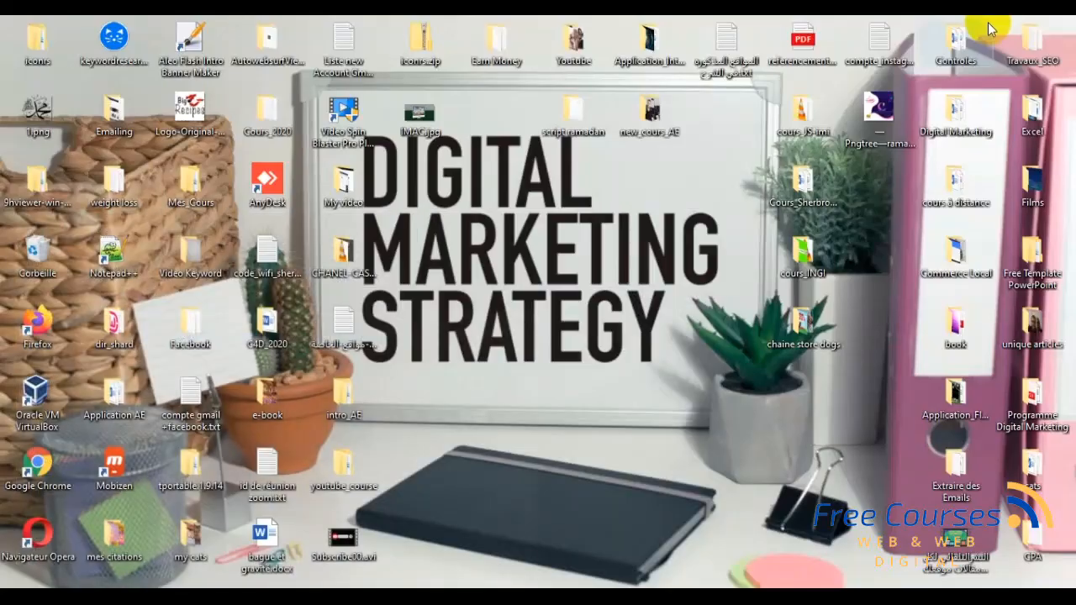
drag(419, 111, 486, 266)
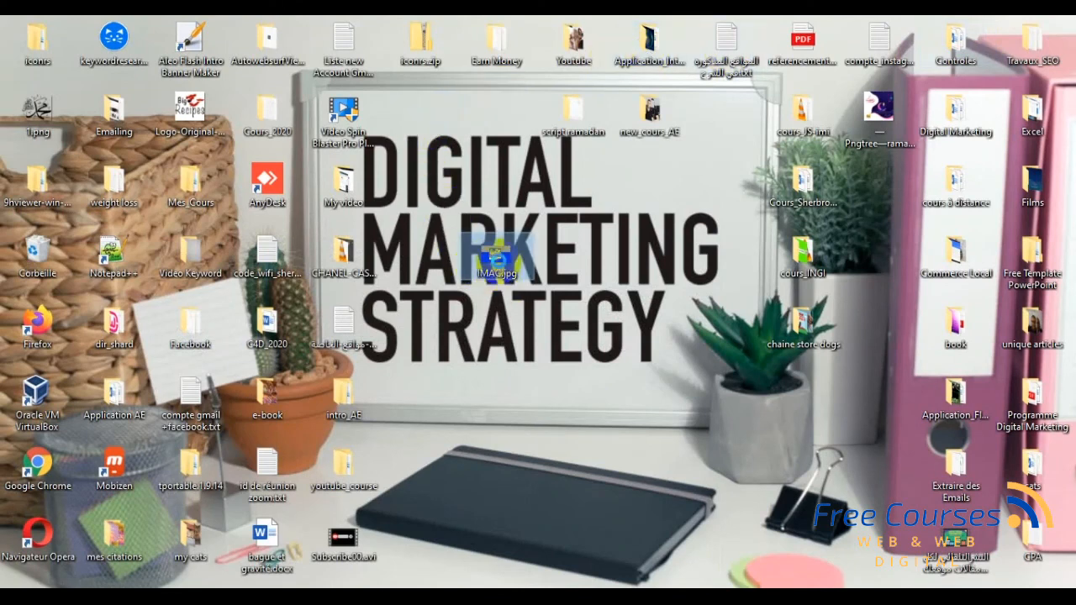
- Open the rendered IMAC.jpg from the desktop in Paint
right_click(500, 266)
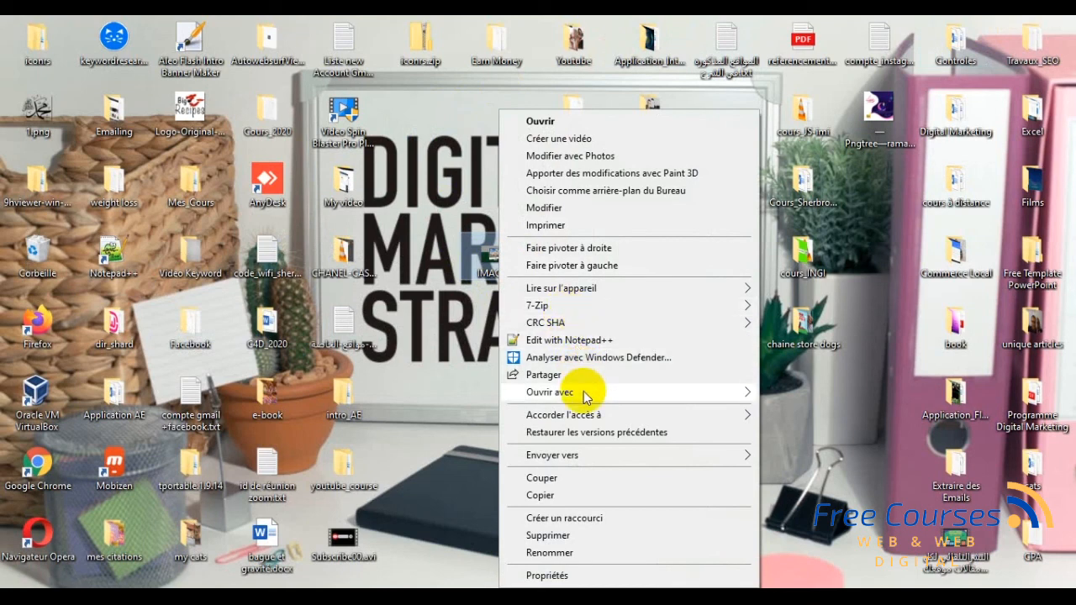
mouse_move(595, 398)
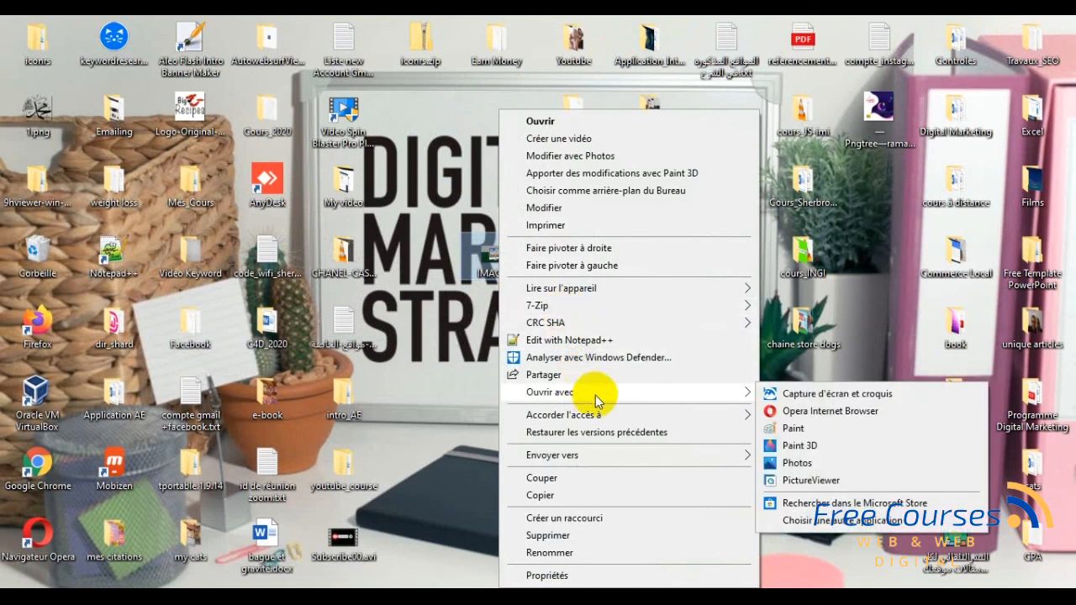
click(791, 428)
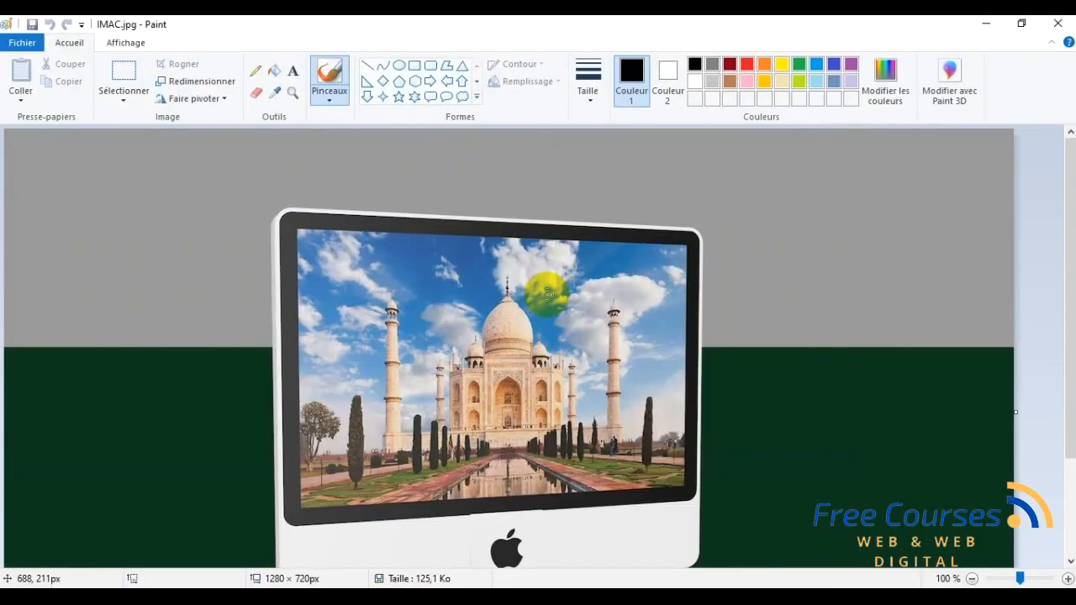
- Examine the rendered image from the iMac's screen down to its foot and the floor, and close Paint
scroll(853, 325, down, 3)
scroll(852, 325, up, 2)
scroll(853, 325, down, 2)
scroll(852, 325, up, 2)
scroll(852, 325, down, 2)
scroll(853, 326, up, 2)
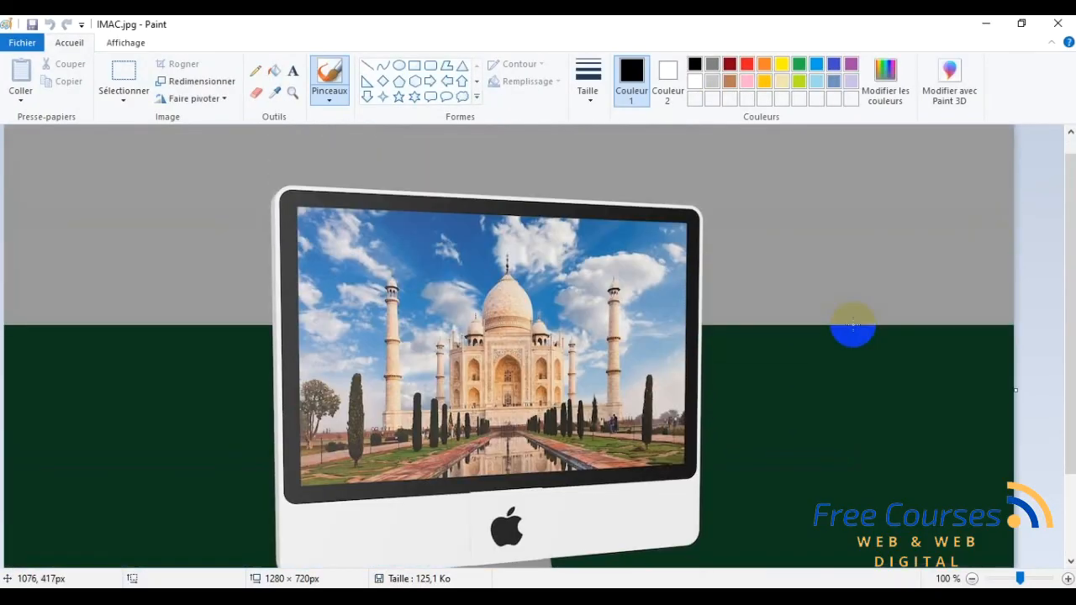
scroll(853, 326, down, 2)
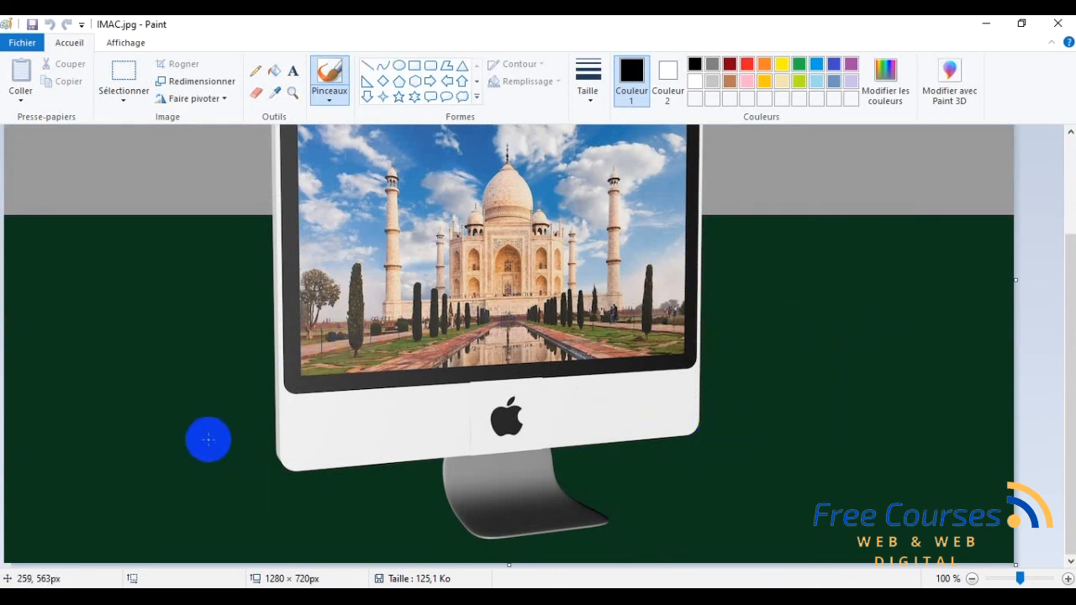
click(435, 407)
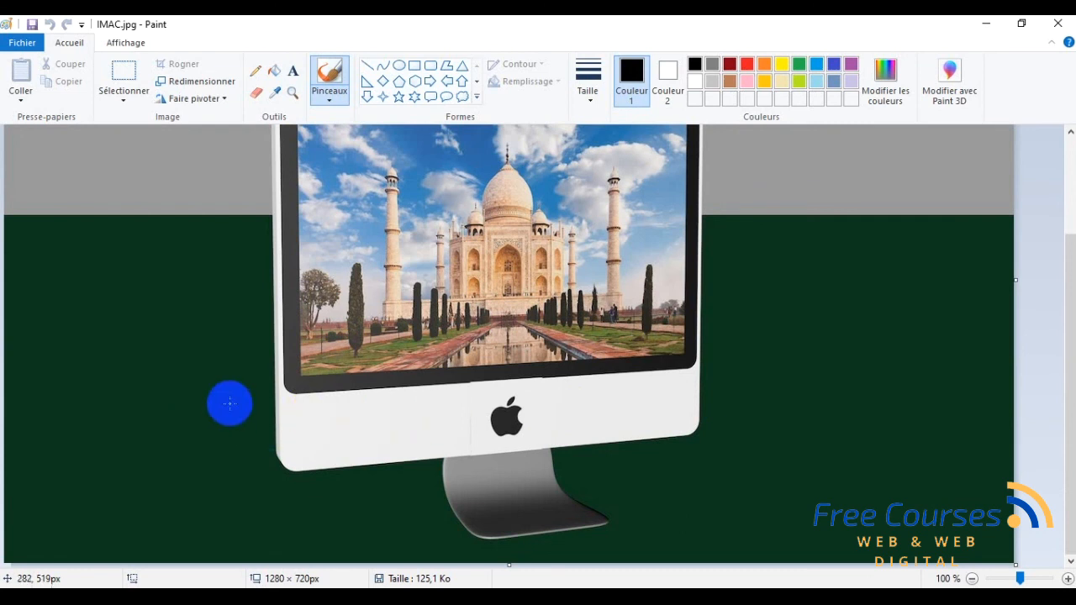
click(516, 400)
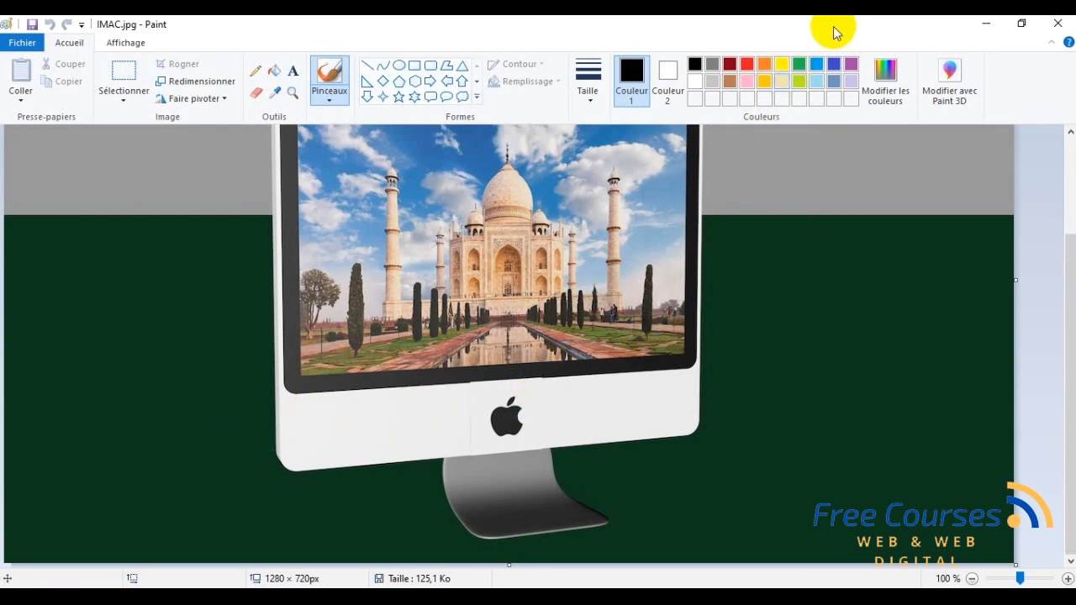
click(1058, 25)
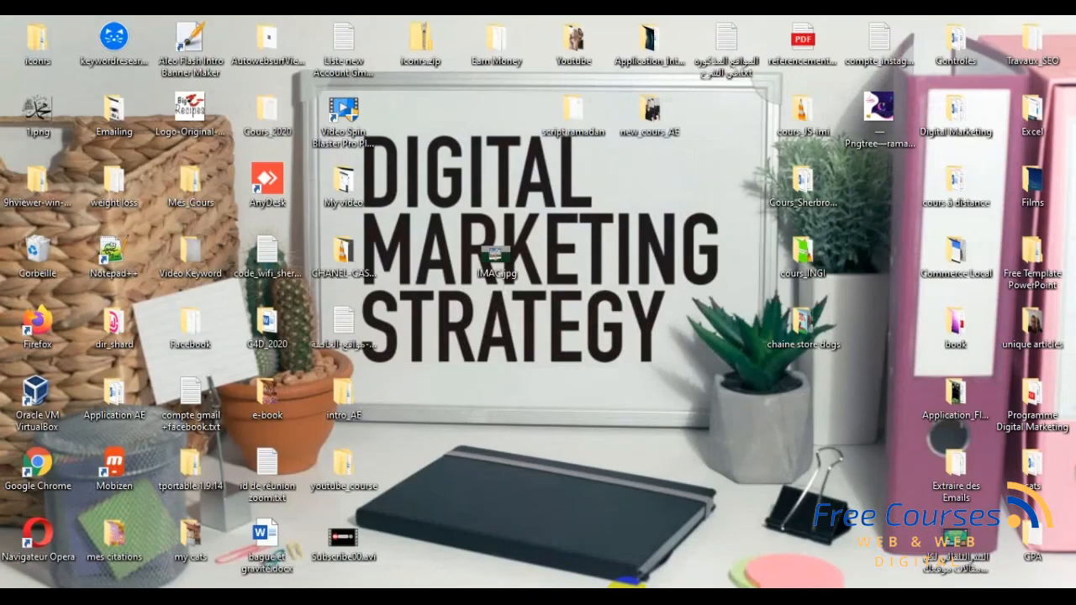